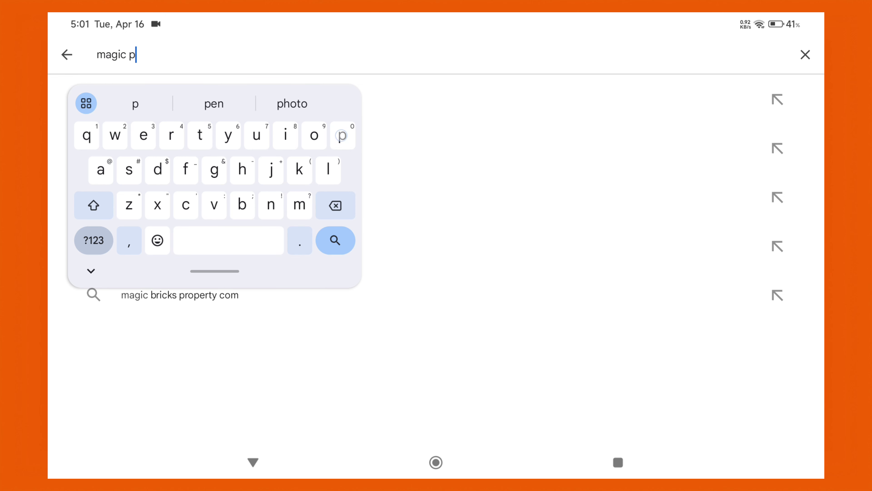
Search the Play Store for 'magic poser' and scroll through the Magic Poser listing details
type("poser")
key("Return")
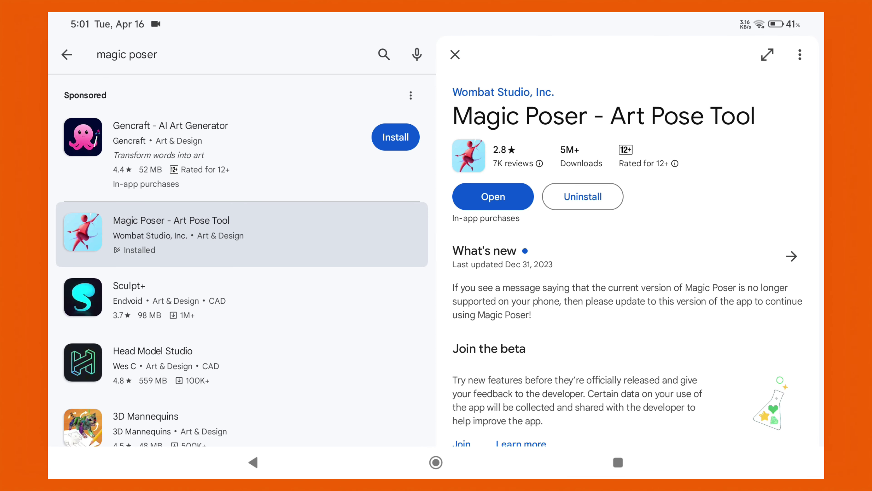
scroll(642, 339, "down", 5)
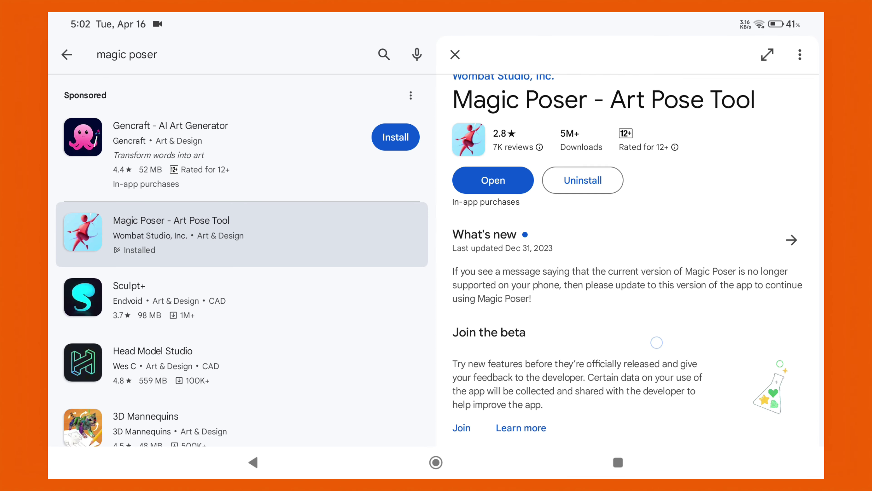
scroll(642, 339, "down", 4)
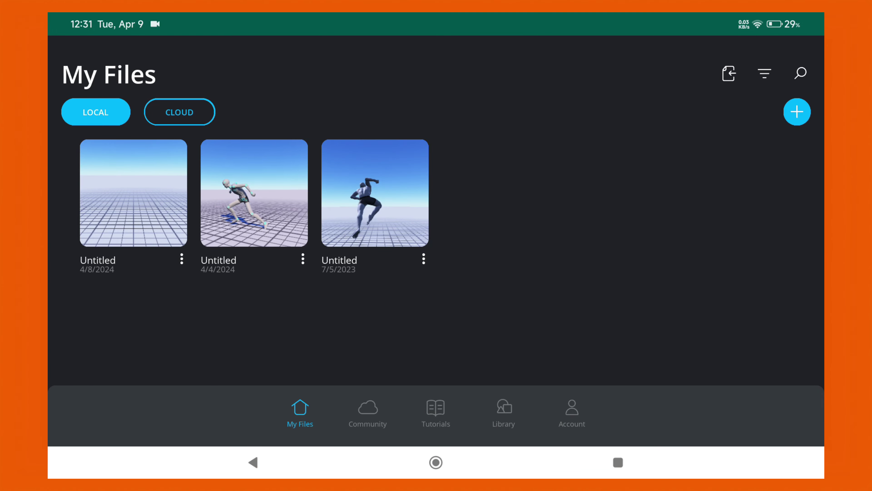
Add an anime male character to the empty Untitled scene
left_click(122, 182)
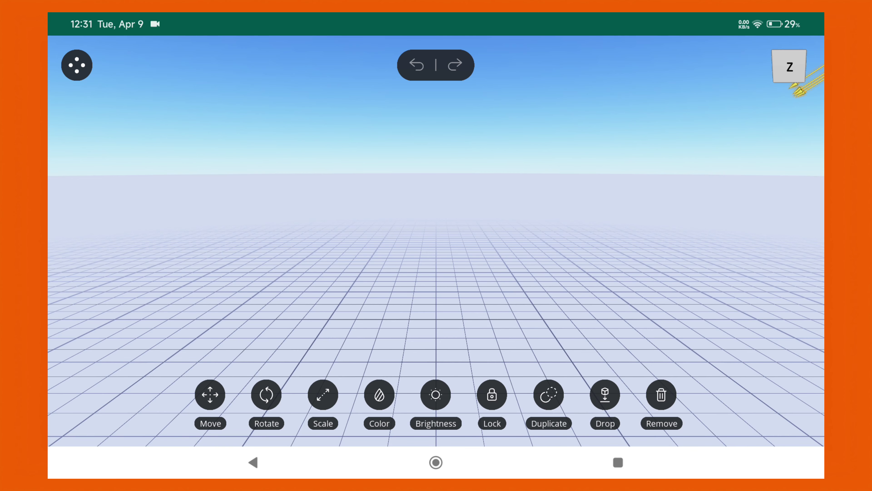
left_click(657, 289)
left_click(789, 415)
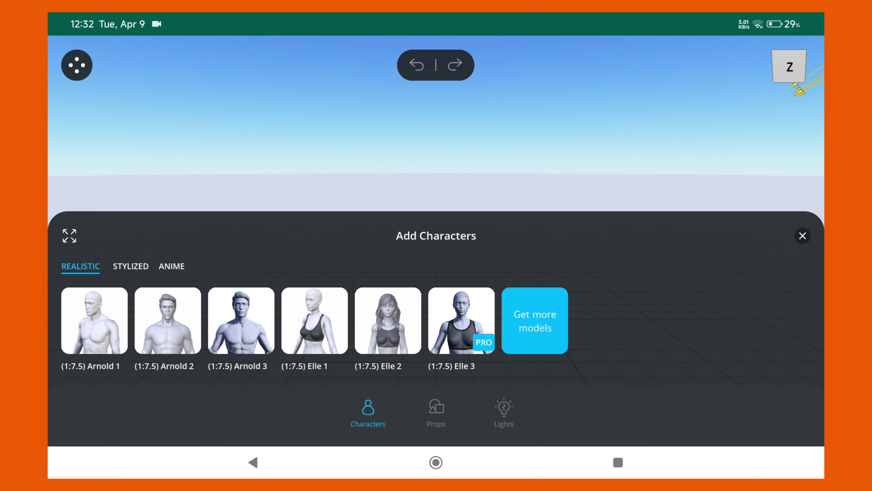
left_click(175, 266)
left_click(314, 320)
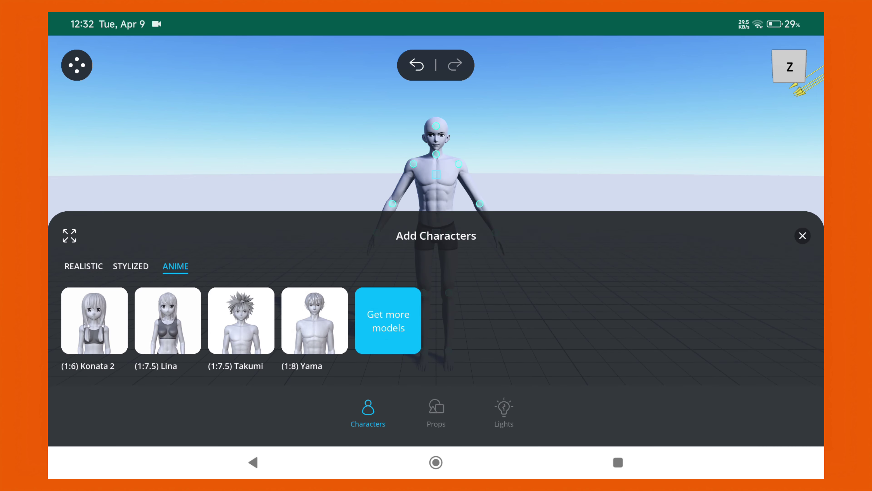
left_click(803, 236)
left_click(448, 205)
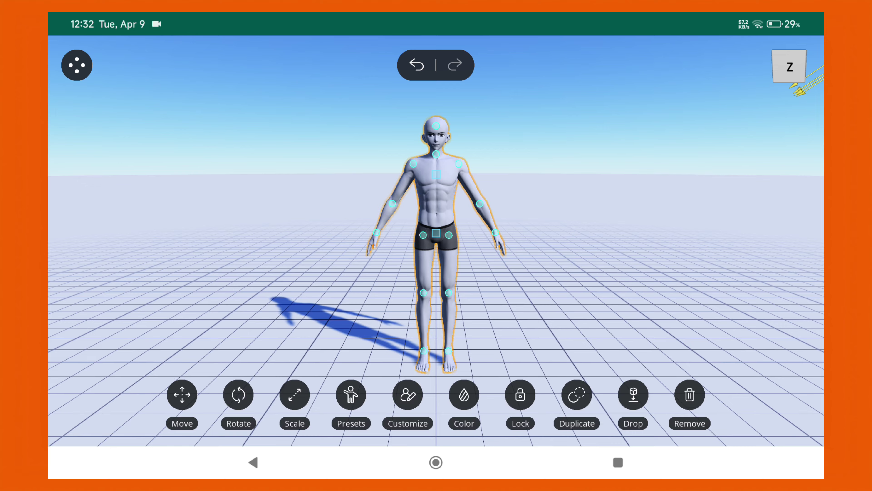
Orbit to a side view of the anime male and bring up the 2D image export
mouse_move(518, 288)
left_mouse_down()
mouse_move(638, 286)
mouse_move(532, 292)
mouse_move(552, 295)
mouse_move(515, 273)
left_mouse_up()
left_click(504, 247)
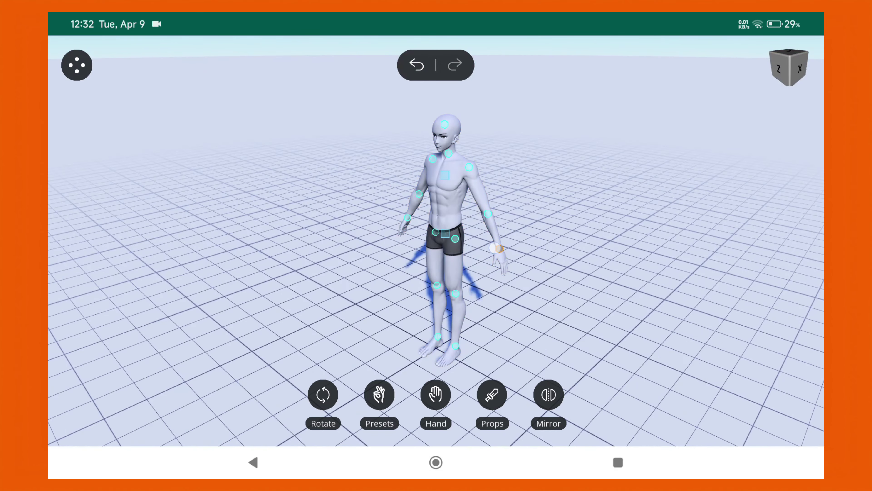
left_click(800, 67)
left_click(433, 186)
left_click(791, 66)
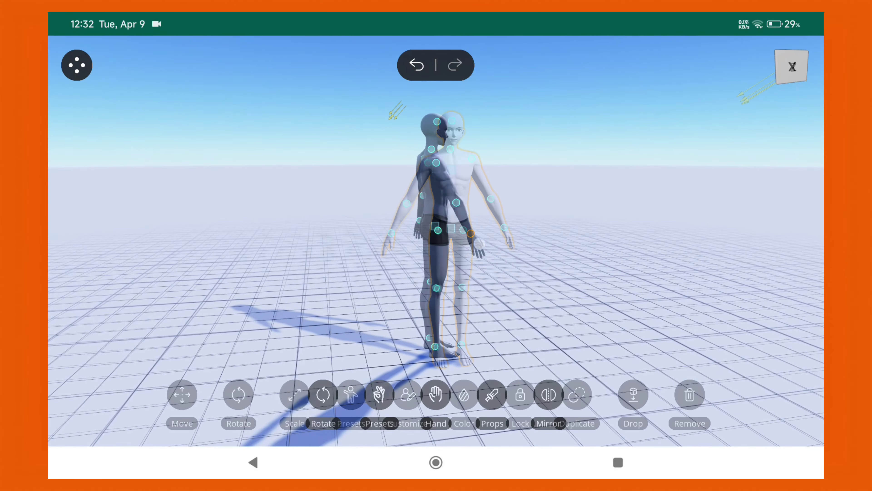
left_click(350, 394)
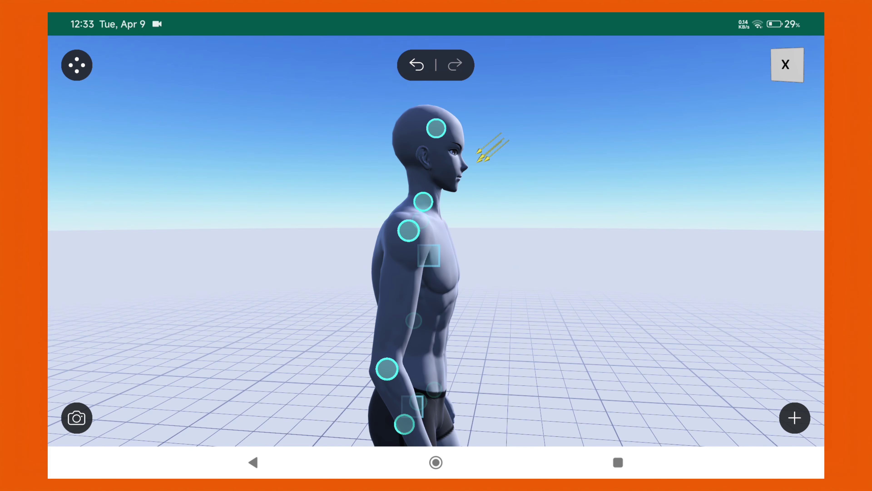
mouse_move(709, 284)
left_mouse_down()
mouse_move(558, 296)
mouse_move(711, 289)
left_mouse_up()
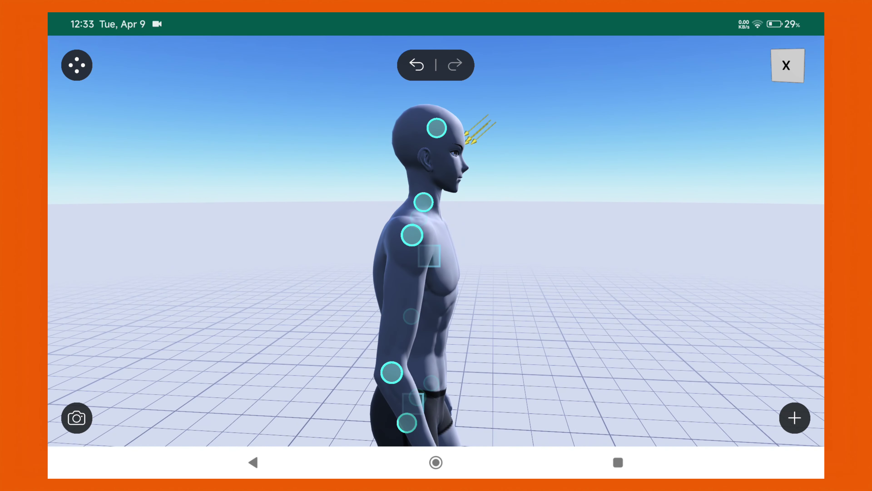
left_click(67, 416)
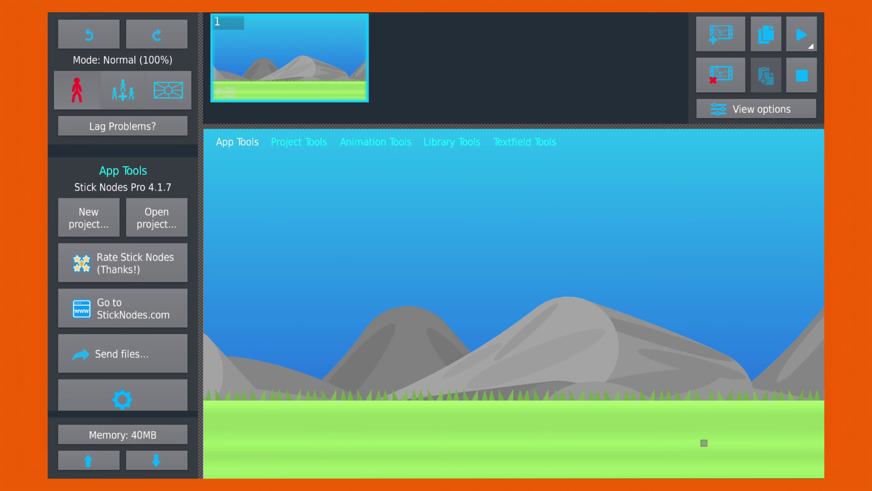
Undo the accidental move of the mountain background stickfigure
left_click_drag(704, 443, 659, 410)
left_click(89, 34)
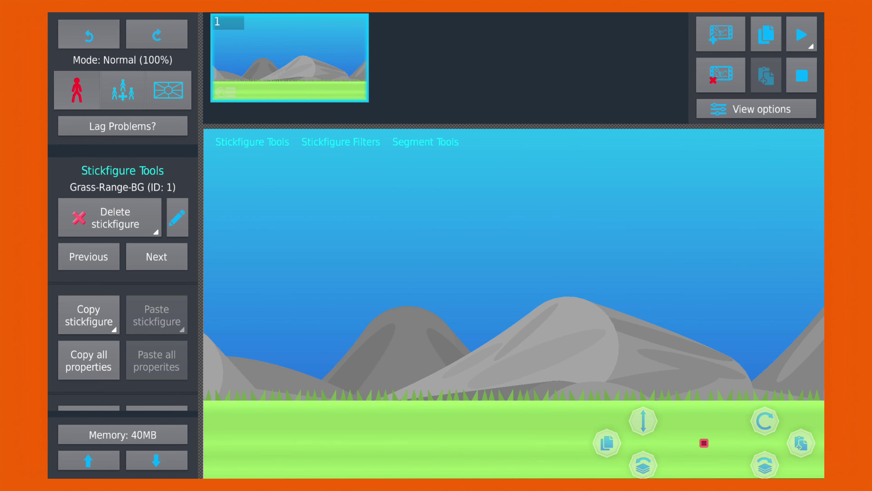
left_click(453, 247)
Create a new movieclip from the Movieclip Library Tools and open its Library Tools
left_click(452, 142)
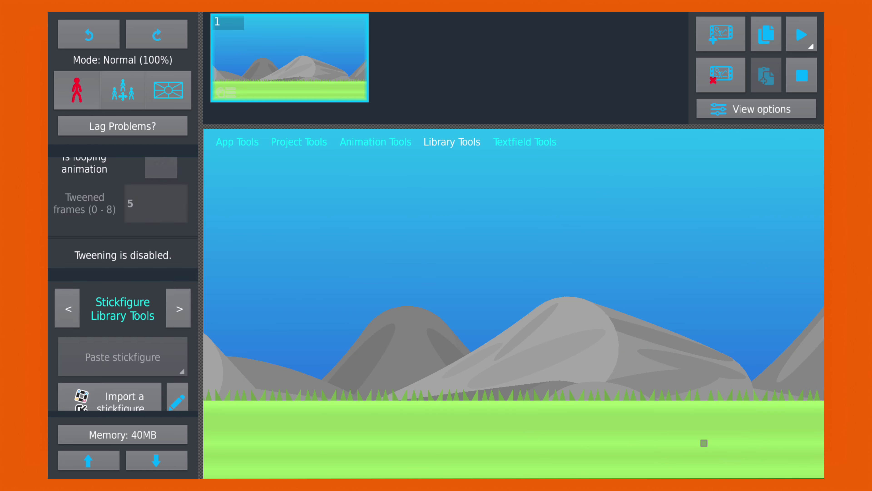
left_click(178, 185)
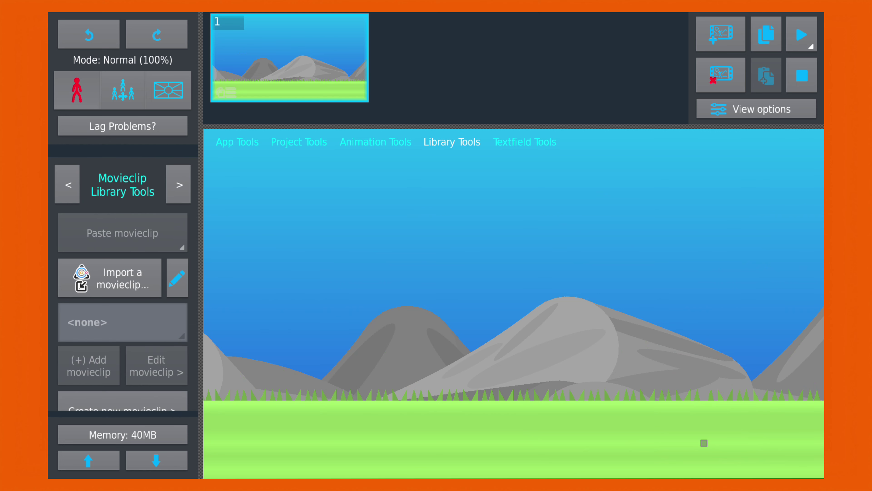
scroll(114, 239, "down", 5)
left_click(123, 319)
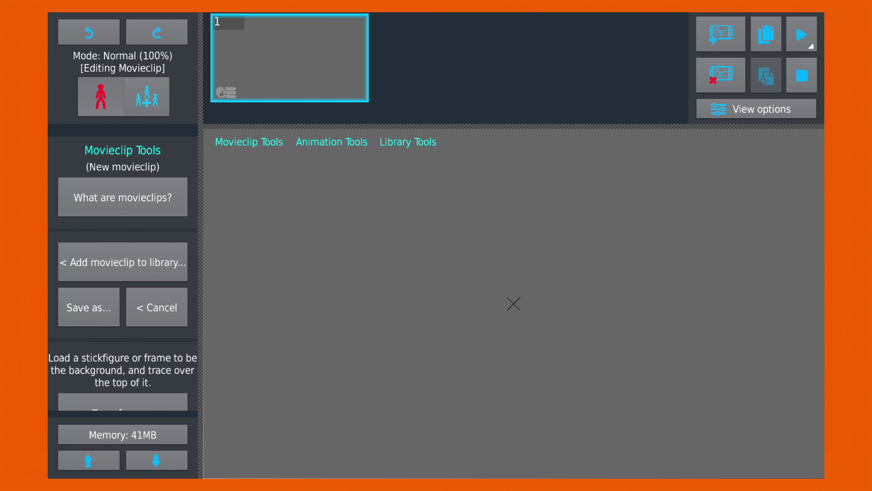
left_click(412, 142)
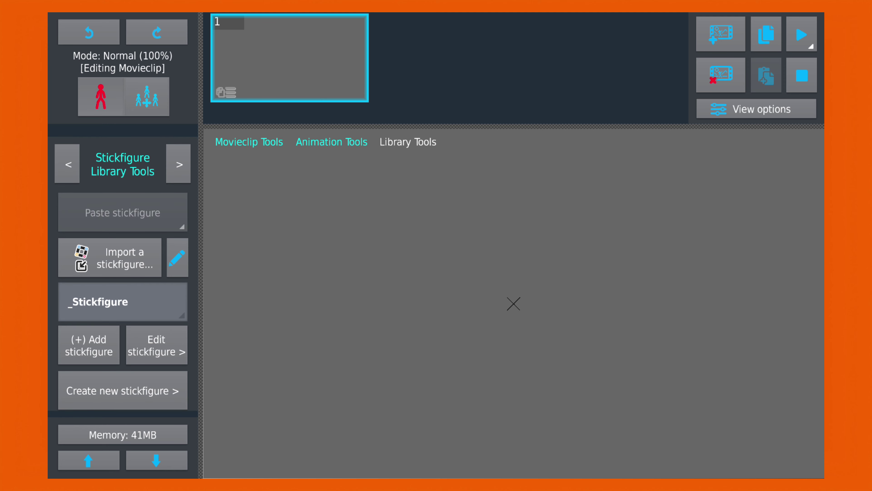
Create a stickfigure with a stretched segment and add it to the library as 'seg'
left_click(123, 391)
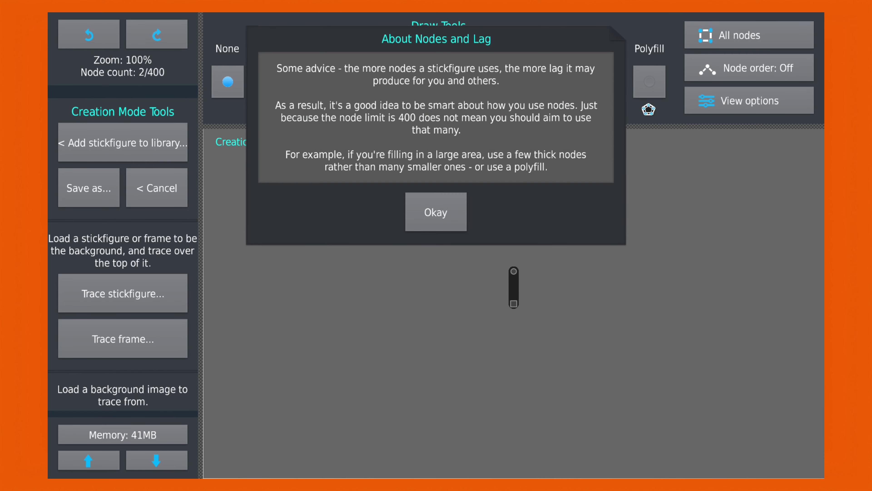
left_click(436, 212)
left_click(514, 287)
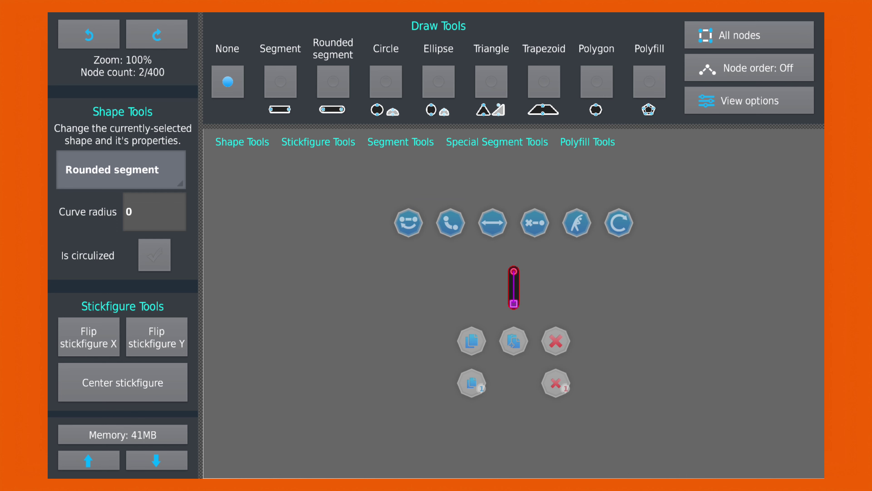
left_click(577, 223)
left_click_drag(514, 271, 508, 208)
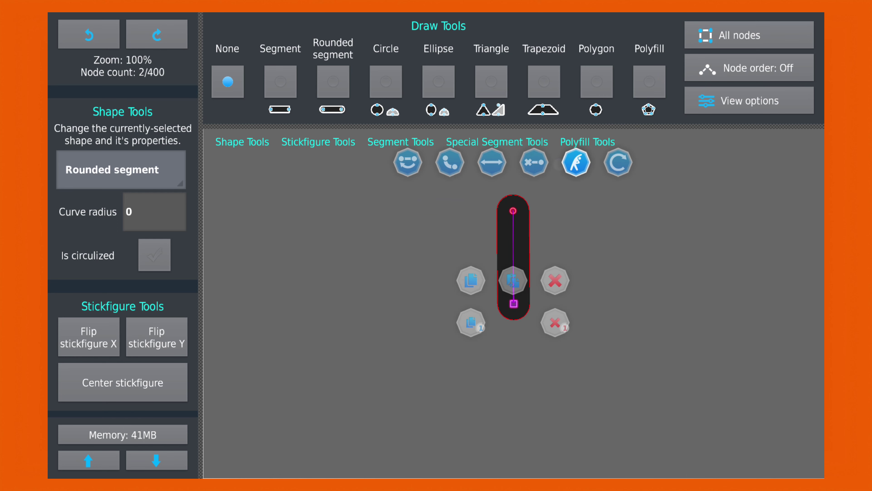
left_click(615, 233)
left_click(123, 143)
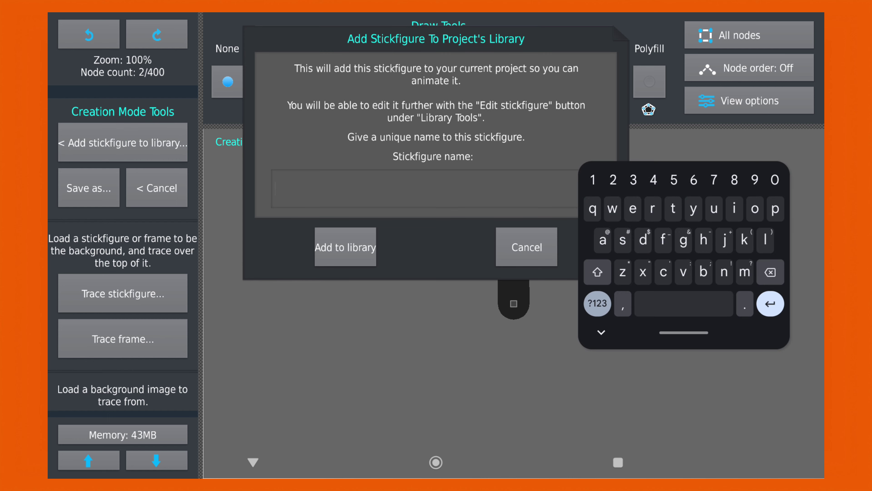
left_click(345, 247)
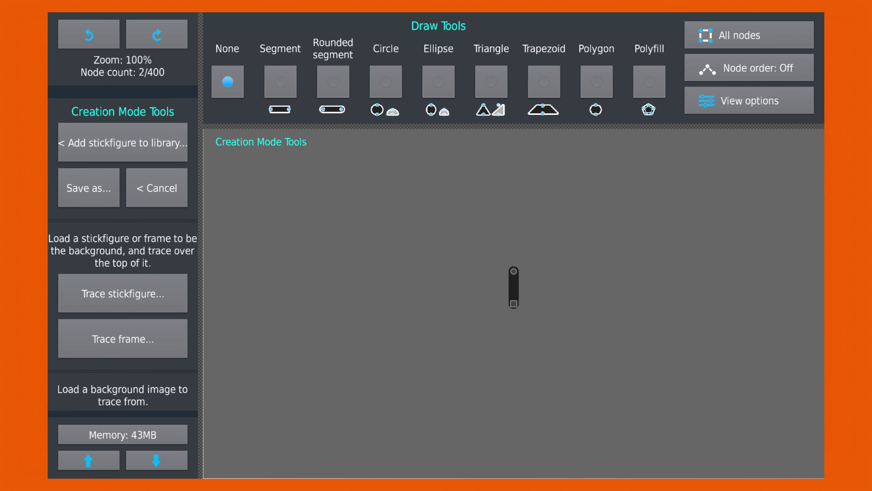
Replace the segment with a widened oval ellipse and add it to the library as 'head'
left_click(514, 303)
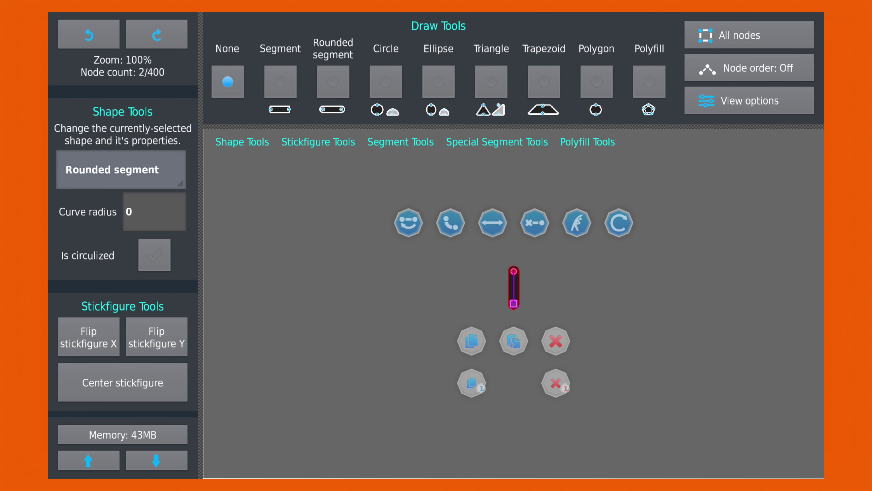
left_click(550, 340)
left_click(437, 74)
left_click(516, 305)
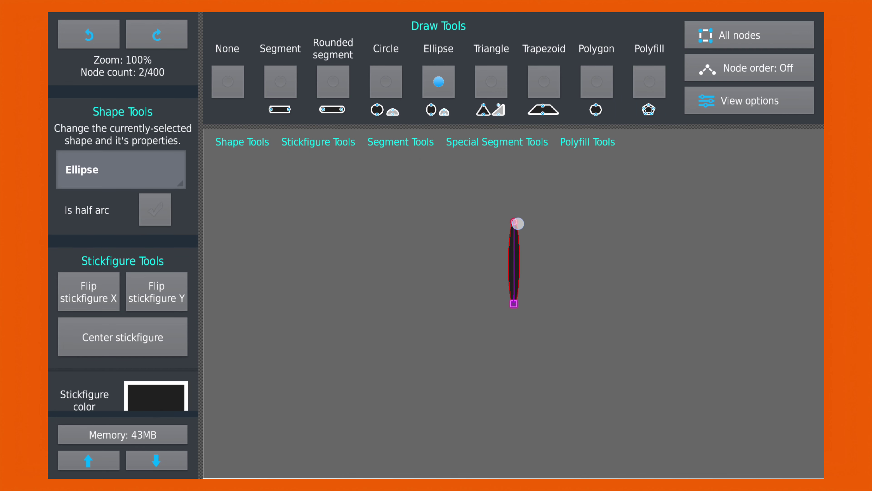
left_click_drag(677, 171, 597, 173)
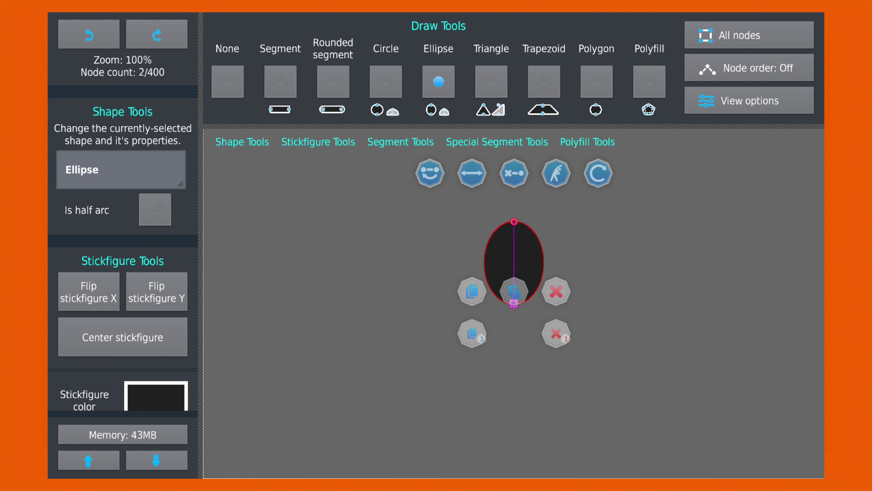
left_click(122, 144)
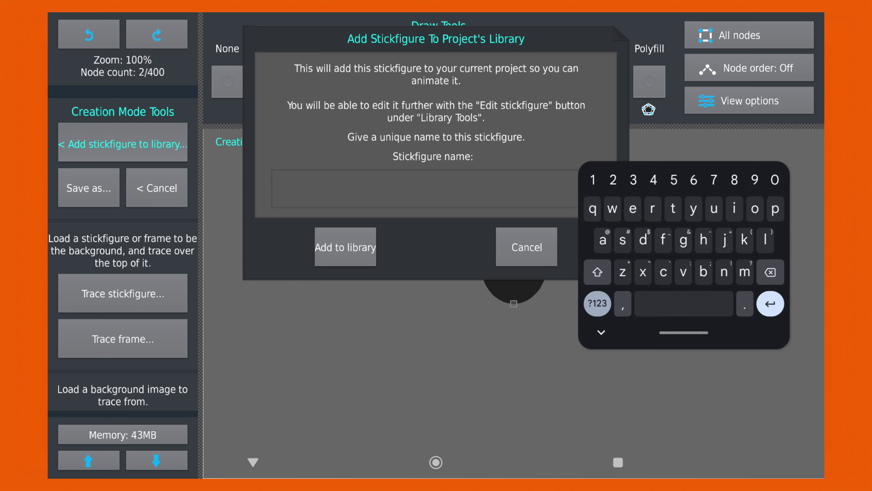
type("head")
left_click(345, 246)
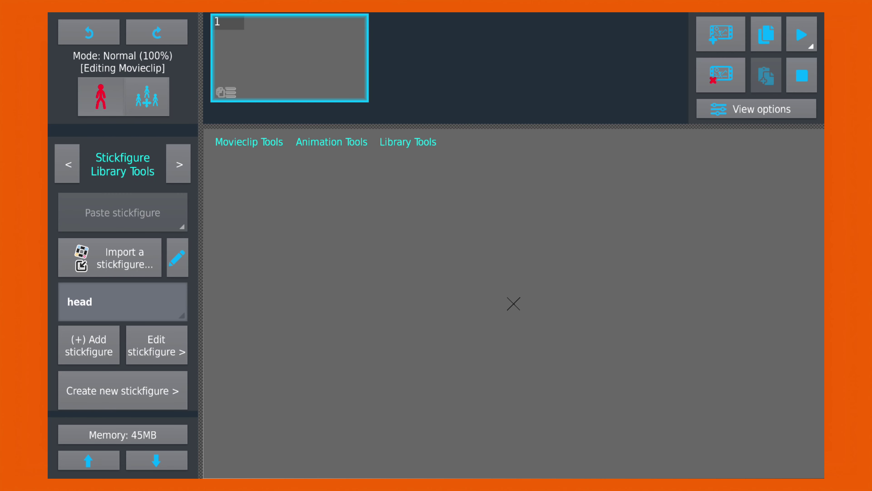
Load the Magic Poser side-view screenshot as the background image and adjust its transparency
left_click(249, 142)
scroll(123, 275, "down", 5)
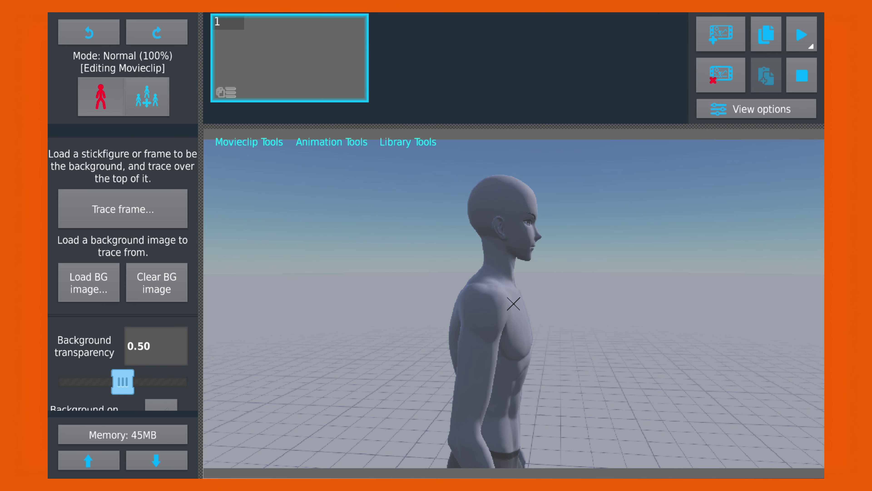
mouse_move(123, 381)
left_mouse_down()
mouse_move(138, 381)
mouse_move(115, 382)
left_mouse_up()
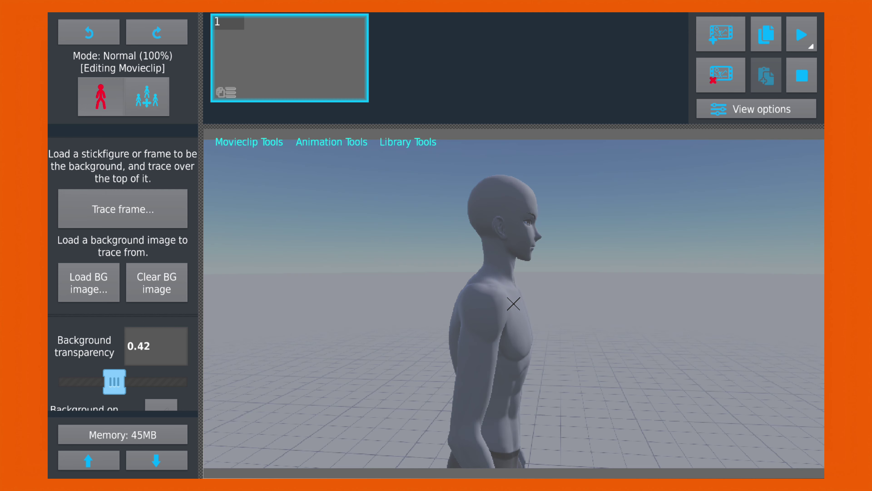
left_click_drag(66, 337, 65, 311)
Add the 'head' stickfigure, fit it over the runner's head, and scale it to 1.10
left_click(408, 142)
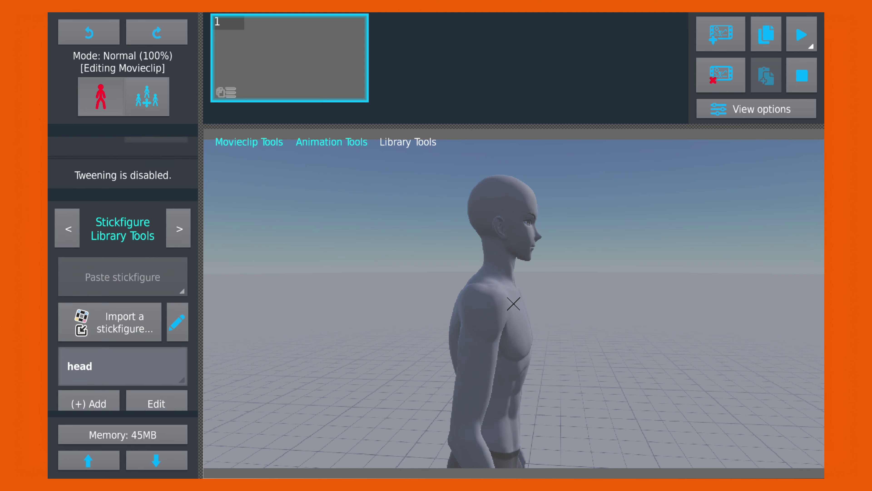
left_click(88, 345)
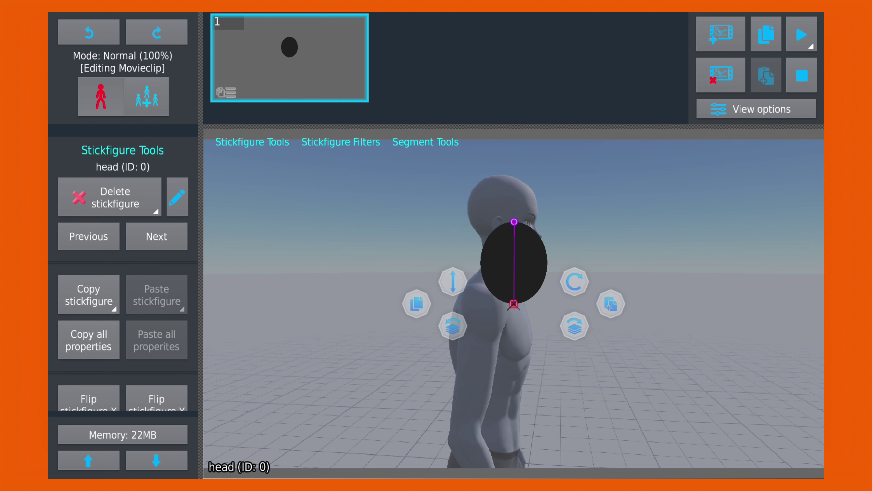
left_click_drag(513, 304, 504, 275)
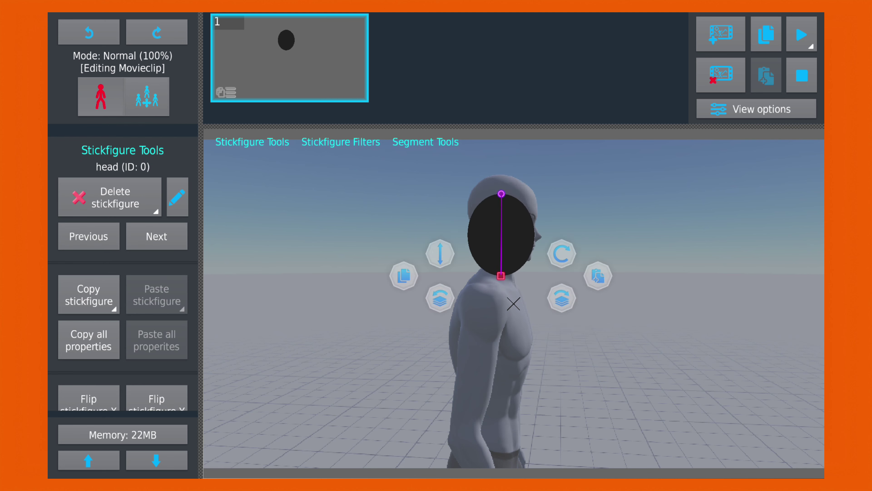
left_click(506, 198)
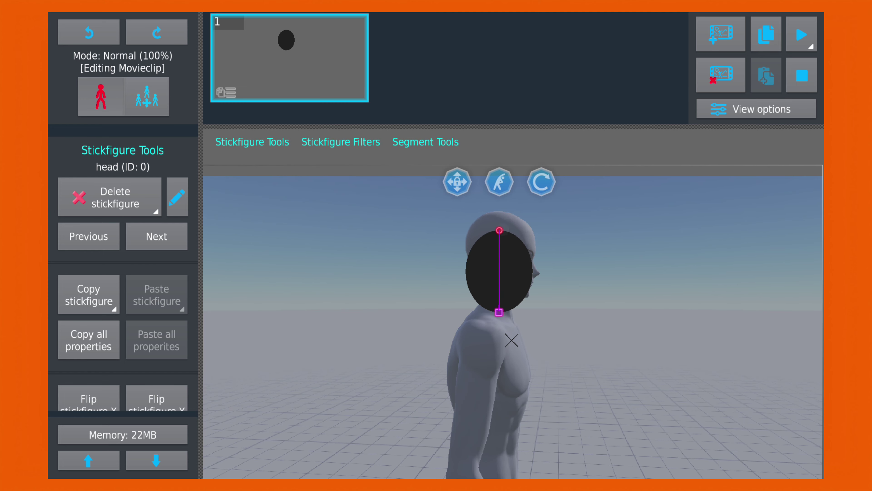
left_click_drag(499, 230, 503, 231)
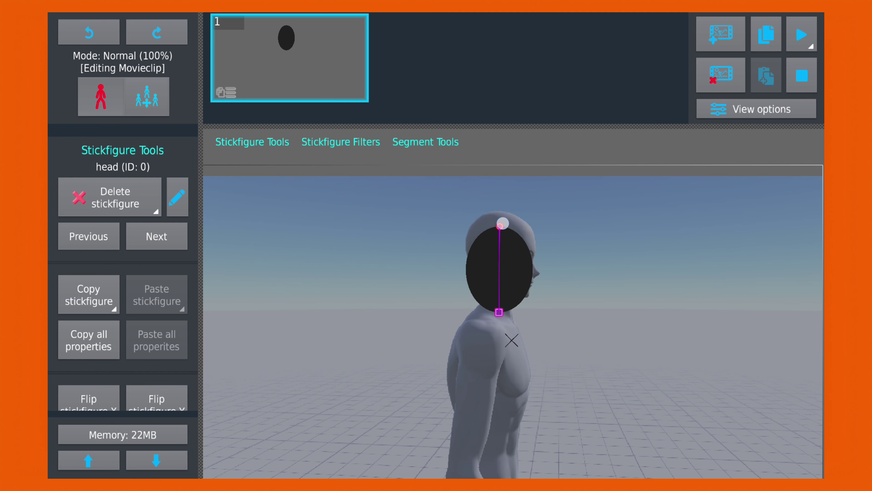
left_click_drag(498, 311, 499, 308)
left_click_drag(106, 388, 105, 159)
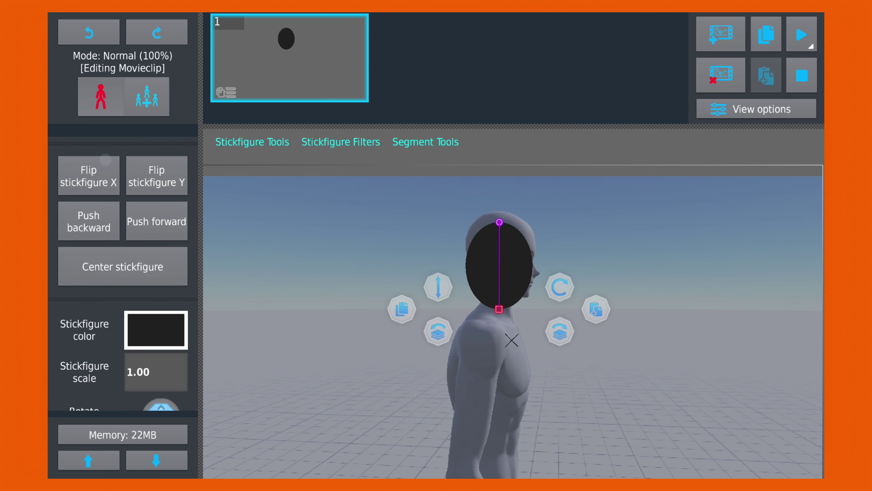
left_click(157, 347)
left_click_drag(505, 310, 503, 311)
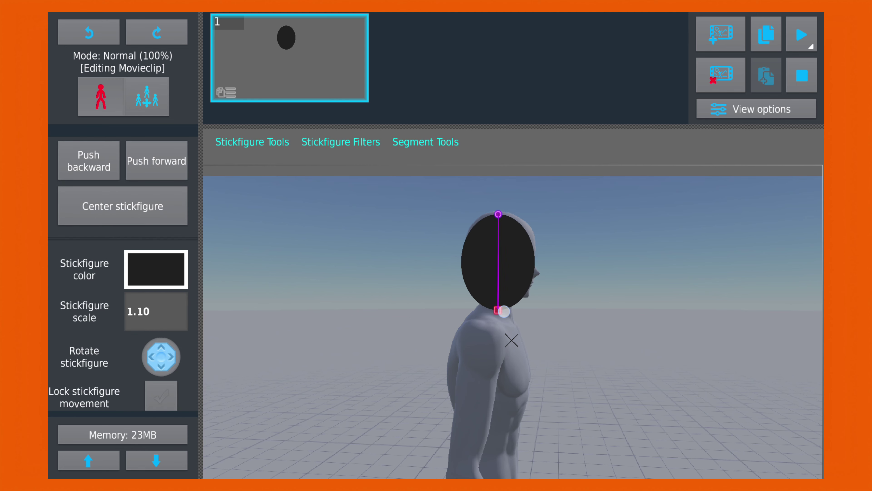
Add a 'seg' from the library and place it on the runner's shoulder as the upper arm
left_click(578, 312)
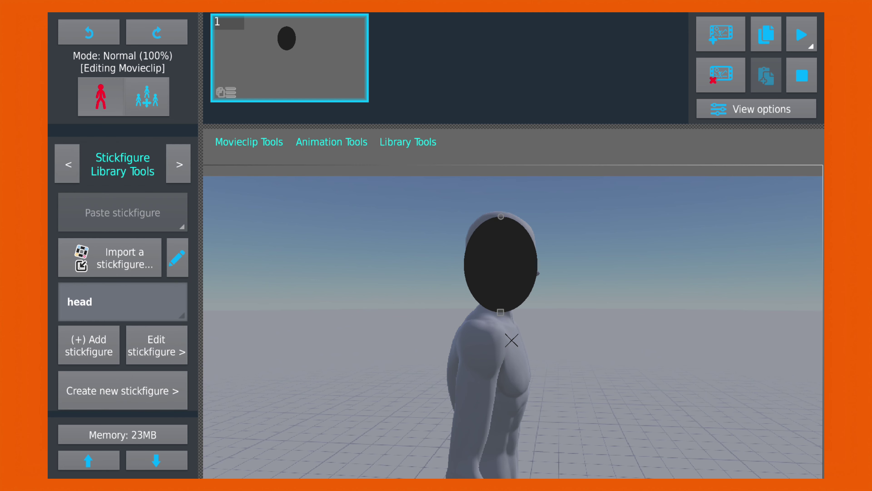
left_click(82, 312)
left_click(79, 407)
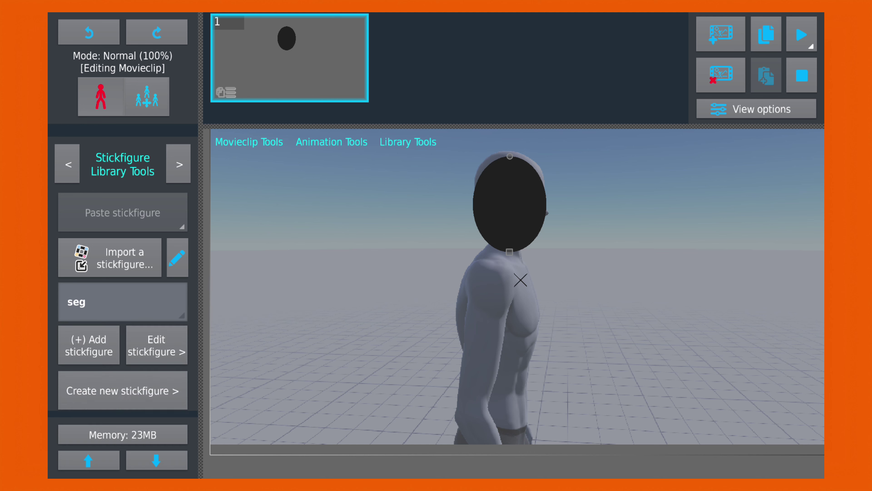
left_click(89, 345)
left_click_drag(512, 309, 431, 375)
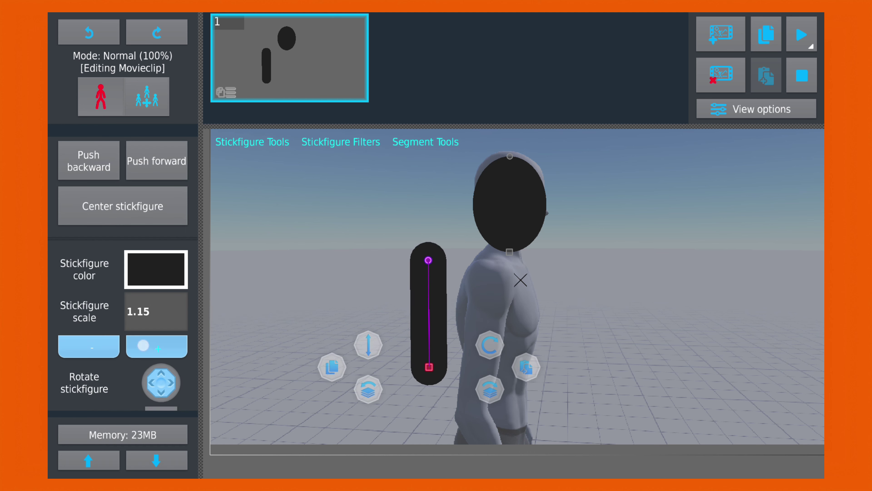
left_click_drag(428, 255, 469, 411)
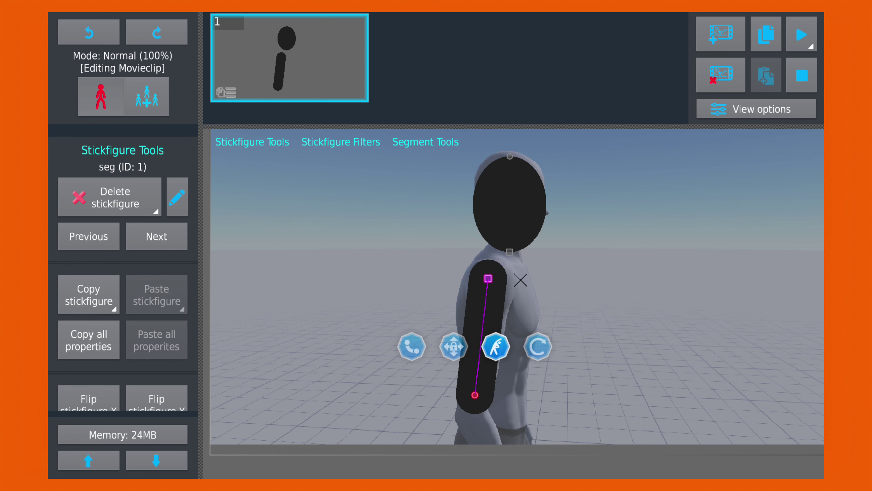
Paste a copy of the segment and join it to the upper arm's end as a bent forearm
left_click(585, 278)
left_click_drag(625, 236, 615, 279)
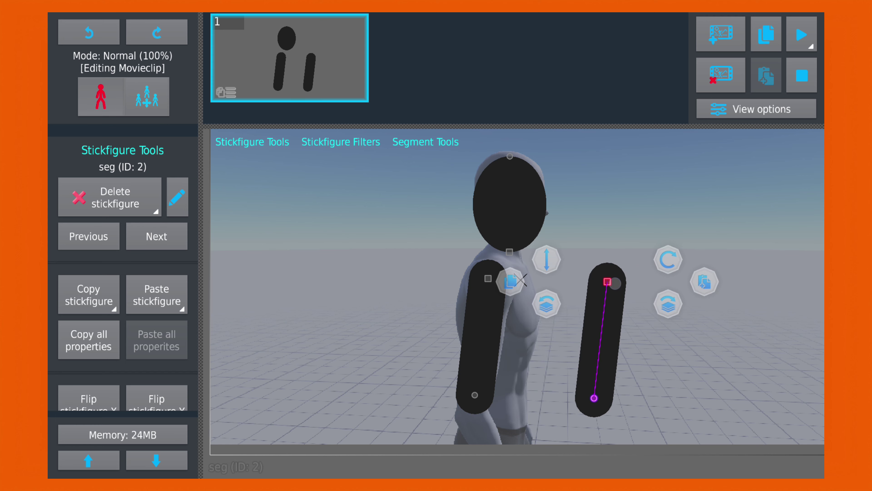
scroll(123, 275, "down", 6)
scroll(122, 275, "down", 10)
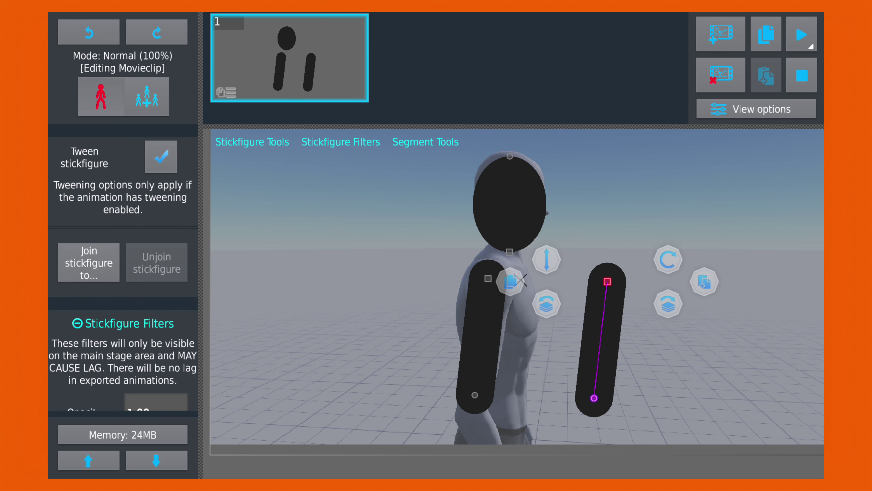
left_click(89, 263)
left_click(487, 278)
left_click_drag(469, 446, 518, 407)
left_click(479, 314)
left_click(506, 396)
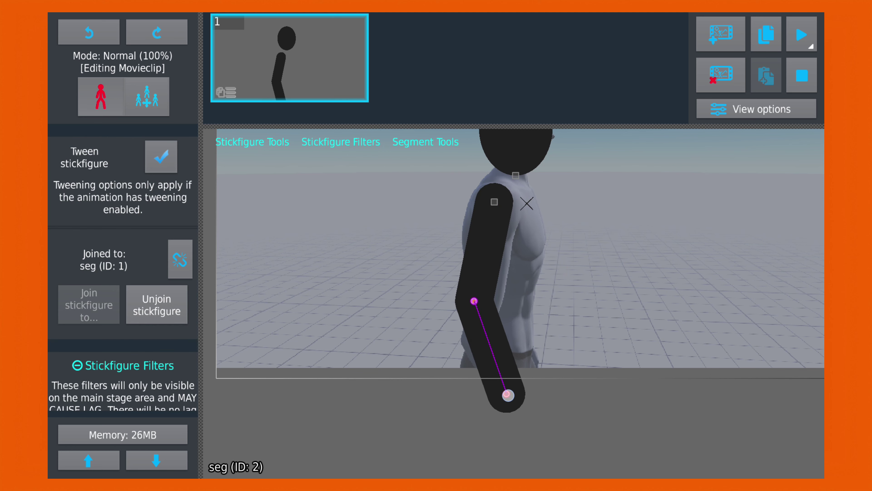
Scale the arm to 1.30 and move it up onto the shoulder
left_click(494, 202)
scroll(123, 274, "down", 5)
left_click(156, 307)
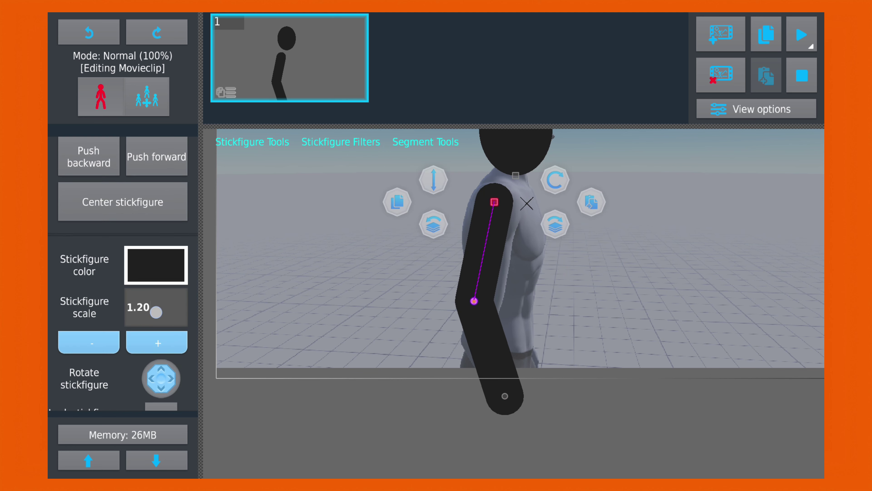
left_click(156, 339)
left_click(501, 207)
left_click(501, 207)
left_click_drag(501, 207, 504, 182)
left_click(483, 281)
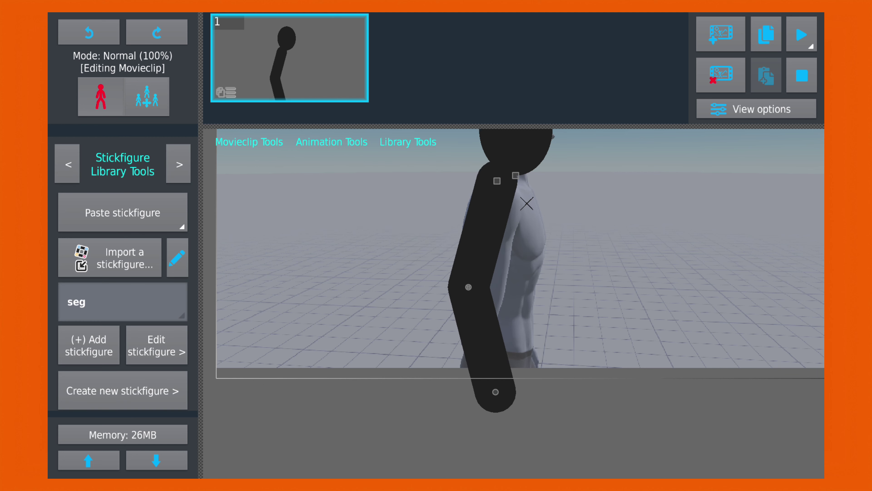
left_click_drag(588, 202, 579, 256)
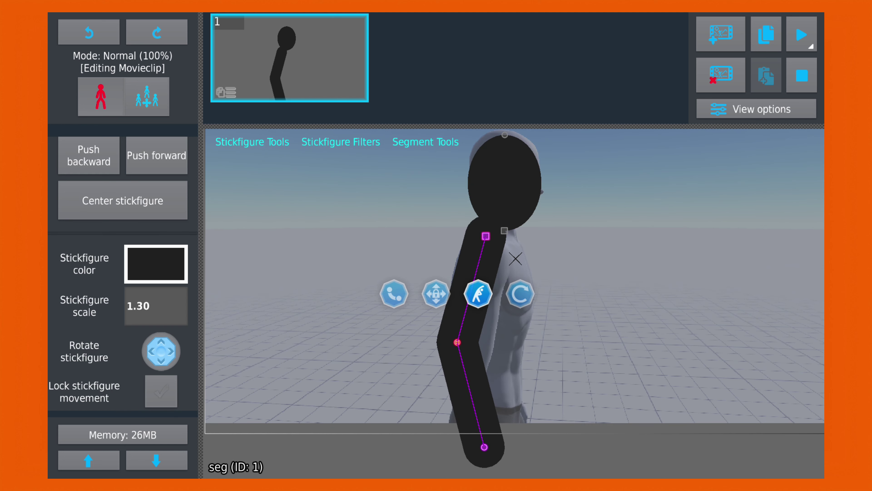
left_click(394, 293)
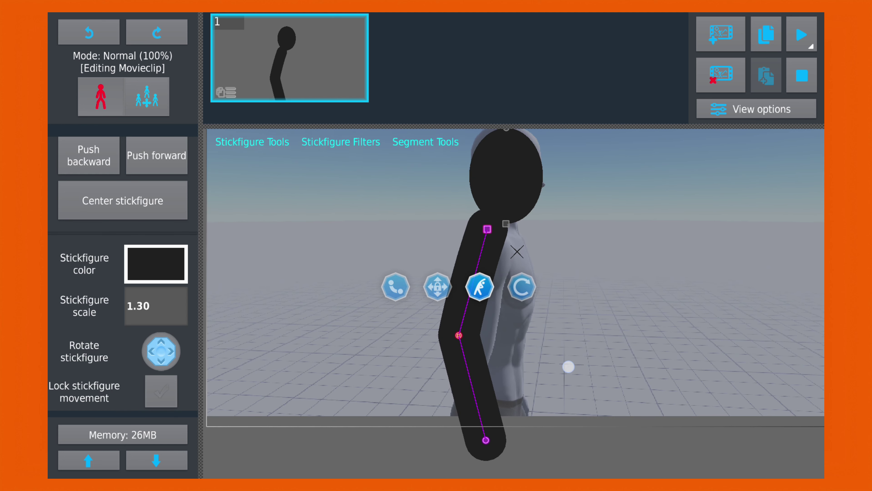
left_click_drag(568, 364, 555, 347)
key("Escape")
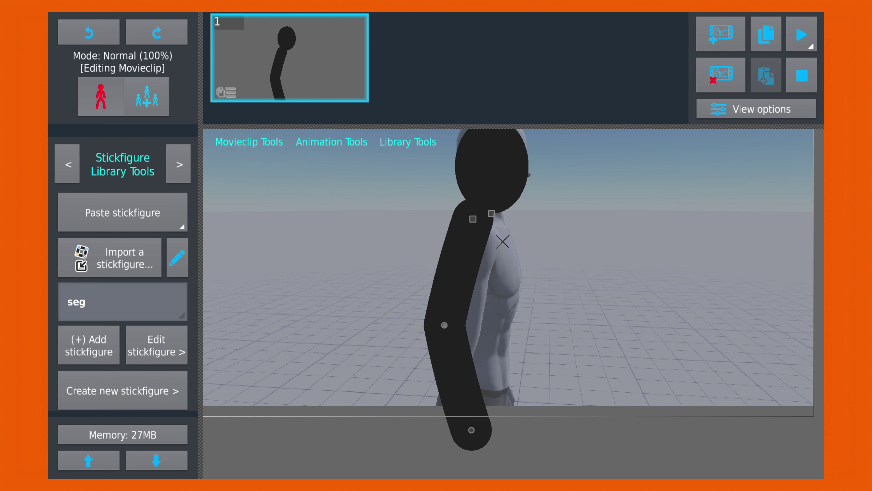
Copy the joined arm and paste a duplicate
mouse_move(472, 430)
left_mouse_down()
mouse_move(580, 402)
mouse_move(478, 450)
mouse_move(467, 434)
left_mouse_up()
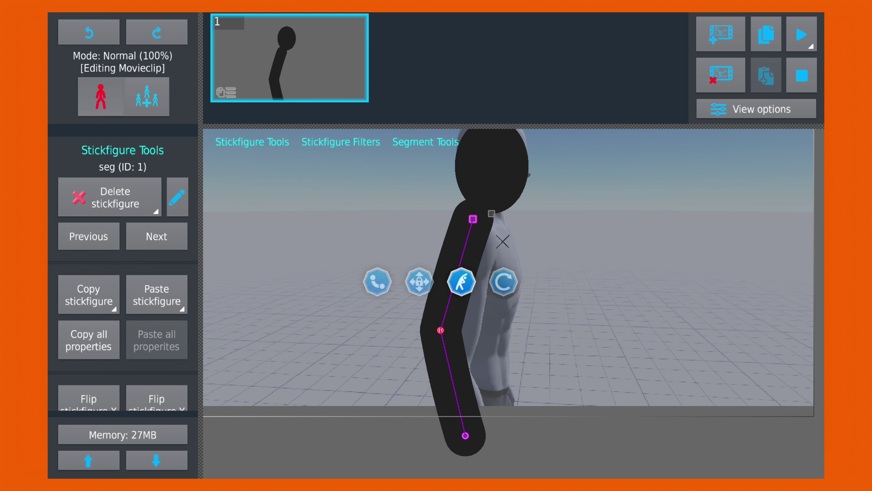
left_click(81, 292)
left_click(472, 219)
left_click(88, 398)
left_click(89, 32)
left_click(156, 296)
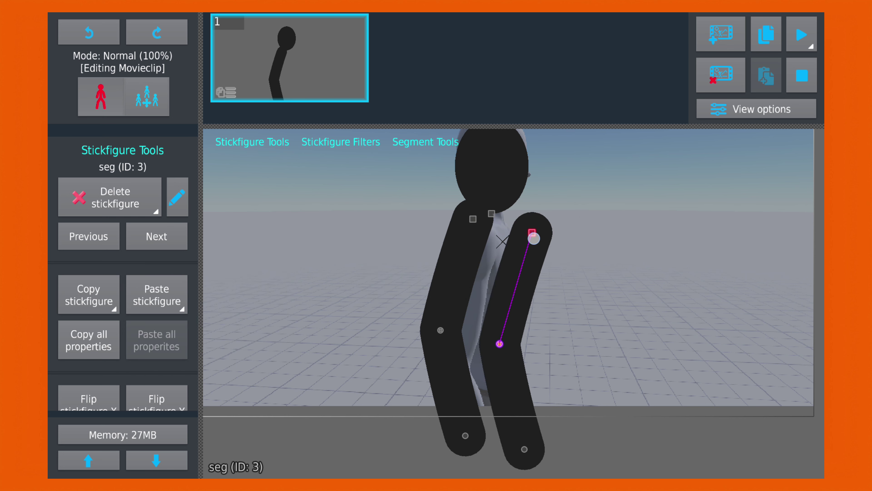
left_click_drag(531, 234, 589, 223)
scroll(123, 309, "down", 5)
scroll(123, 309, "down", 2)
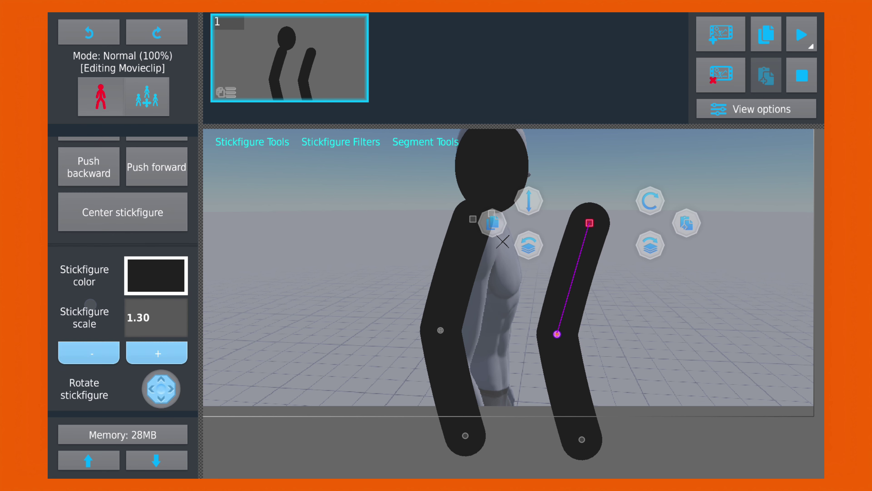
Shrink the copied limb to 1.10, move it onto the body, and pose its joints
left_click(88, 354)
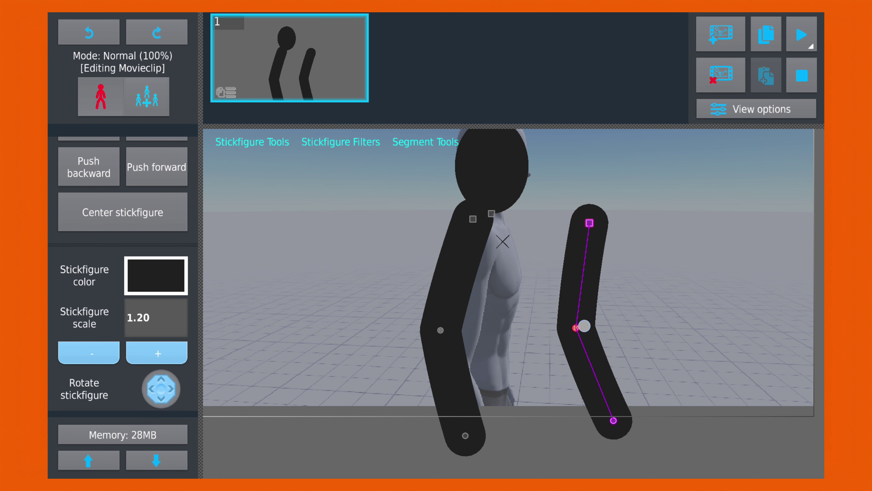
left_click(88, 353)
left_click(89, 352)
left_click_drag(589, 223, 502, 231)
left_click(487, 327)
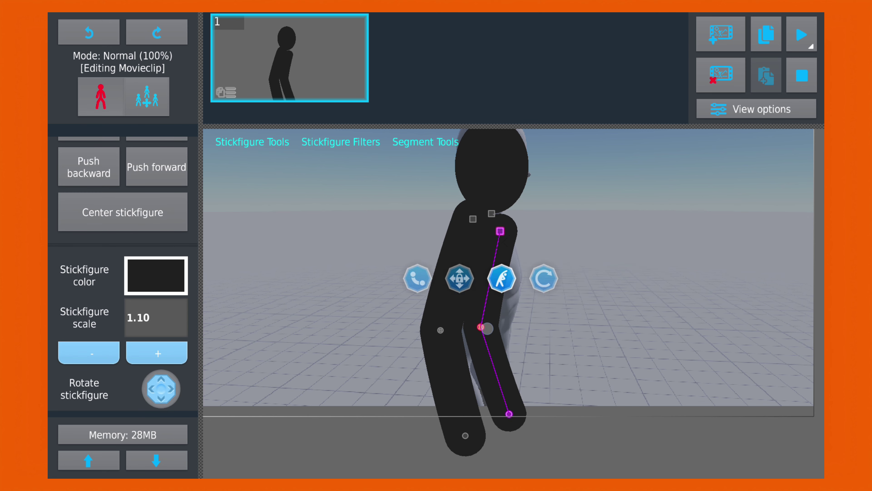
left_click_drag(521, 412, 483, 425)
left_click(482, 315)
left_click_drag(483, 316, 489, 312)
Temporarily colour the copy orange, swing it right, push it behind the first, and restore black
left_click(488, 313)
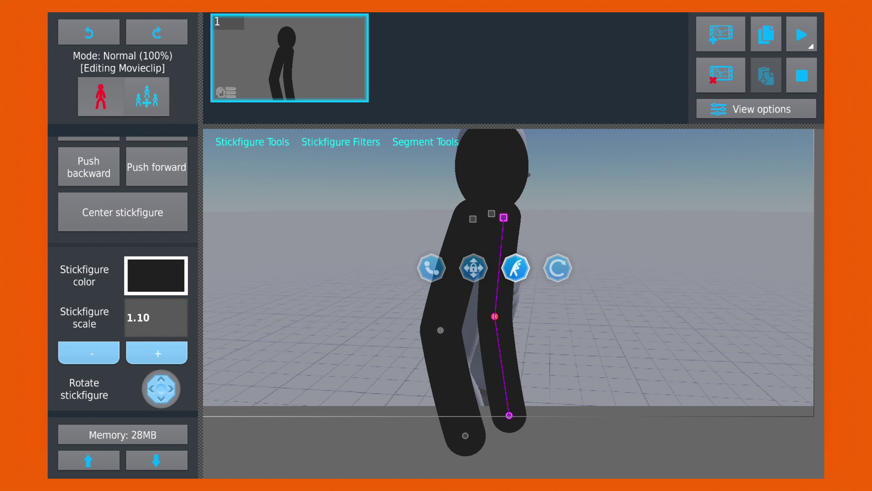
left_click(151, 273)
left_click(191, 75)
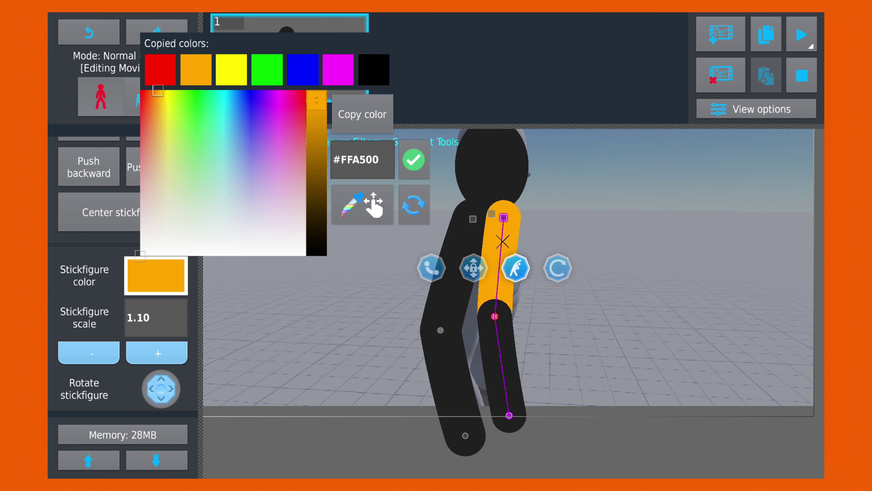
left_click_drag(494, 317, 504, 311)
left_click(78, 164)
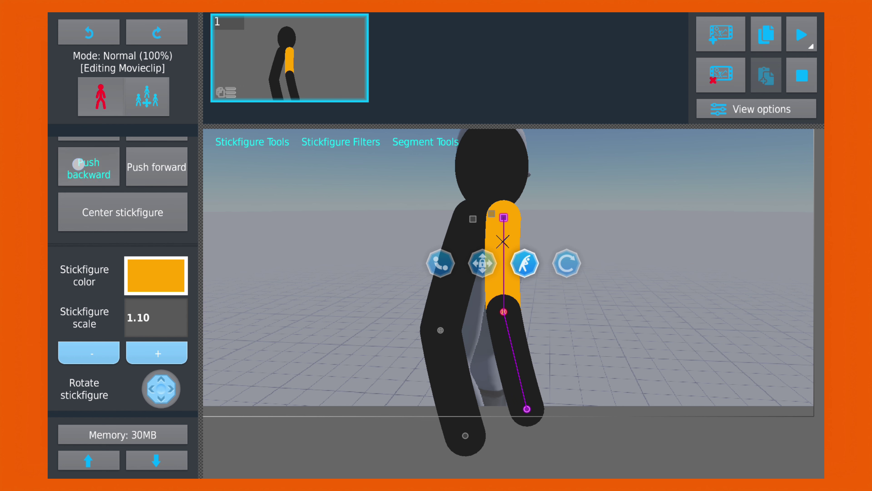
left_click(155, 275)
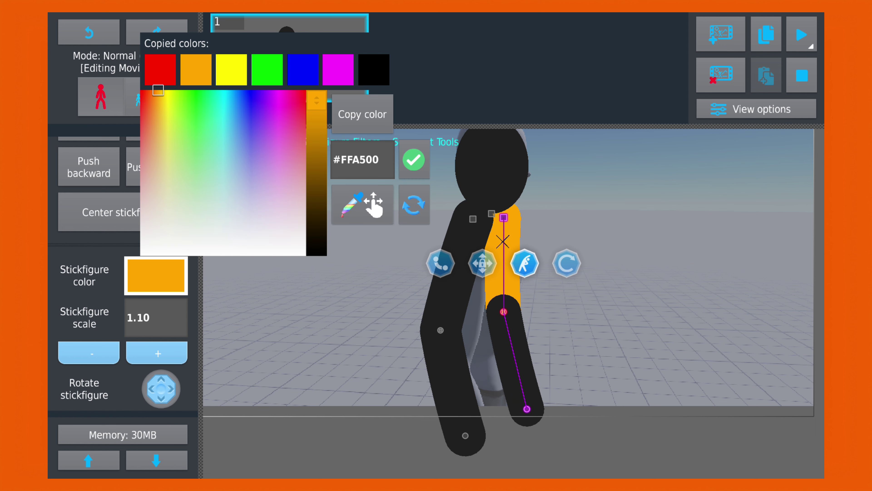
left_click(373, 69)
left_click(618, 230)
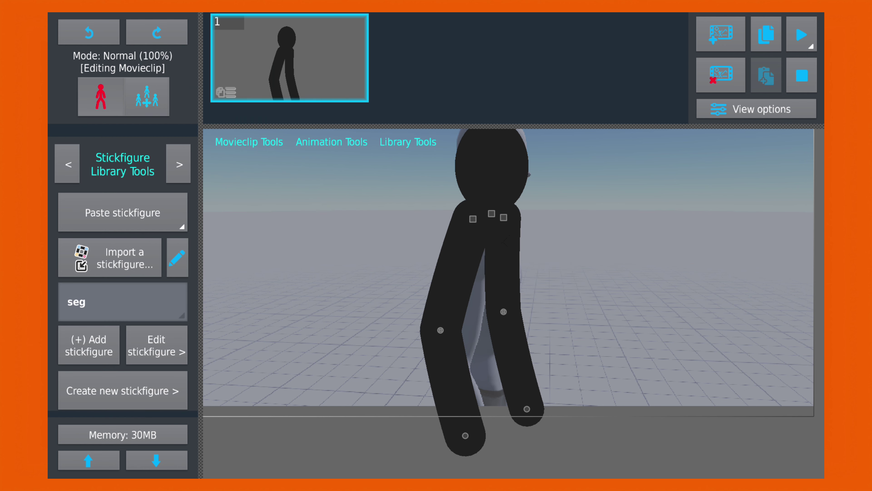
Reposition the lower leg's foot end, recolour it black, and pull a new segment out to the right
left_click(503, 311)
left_click(156, 275)
left_click(156, 275)
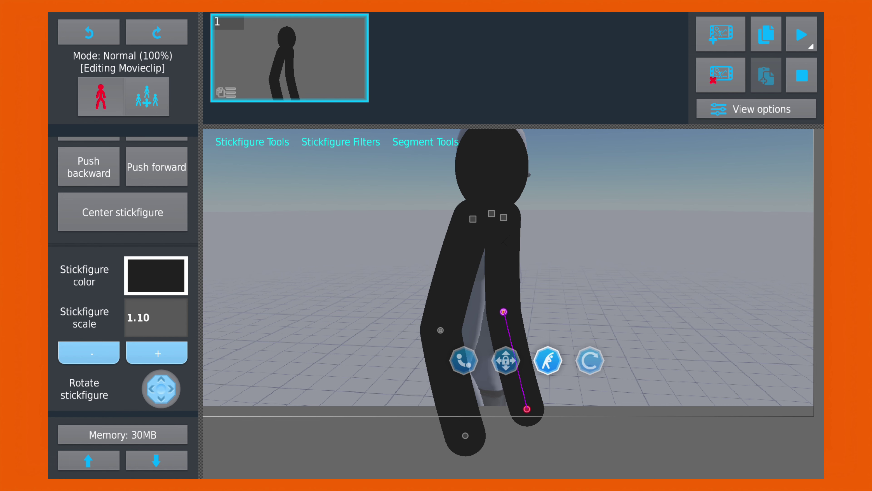
left_click(155, 275)
left_click(196, 68)
mouse_move(527, 409)
left_mouse_down()
mouse_move(493, 409)
mouse_move(550, 409)
mouse_move(542, 414)
left_mouse_up()
left_click(156, 275)
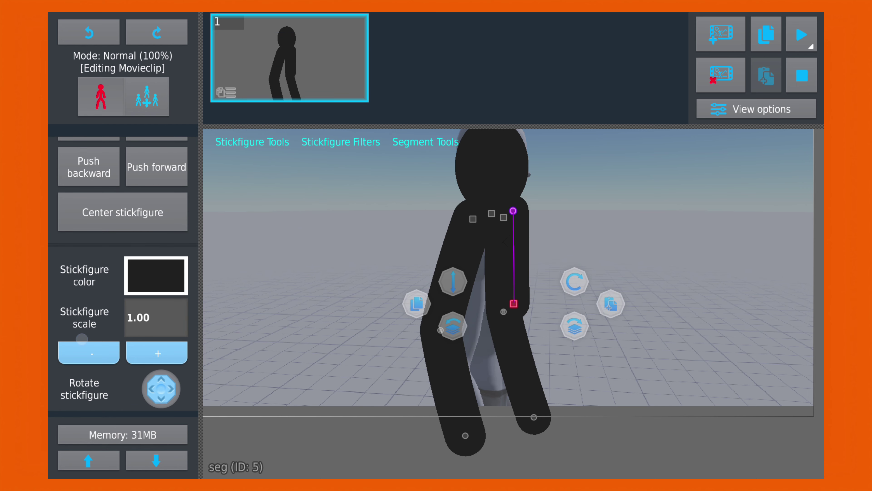
left_click_drag(513, 304, 592, 366)
Scale the new segment to 1.50, tilt it into the torso, and colour it orange
left_click(151, 347)
left_click(88, 352)
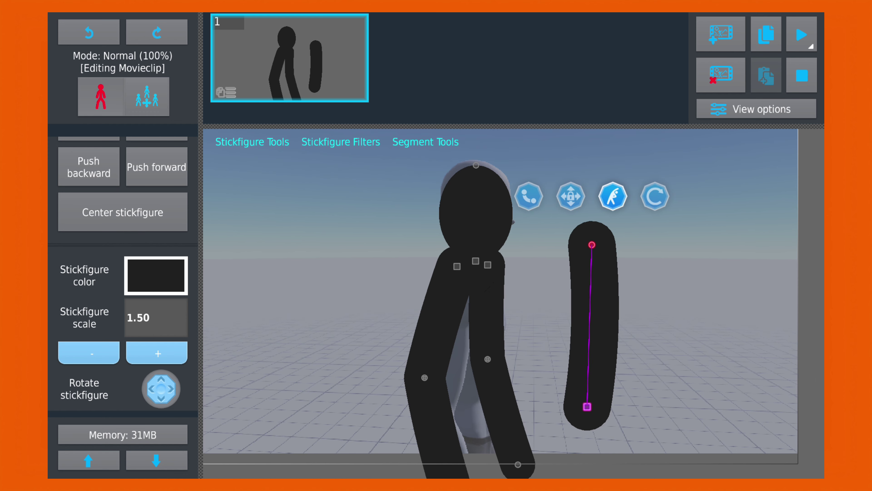
left_click_drag(587, 406, 449, 450)
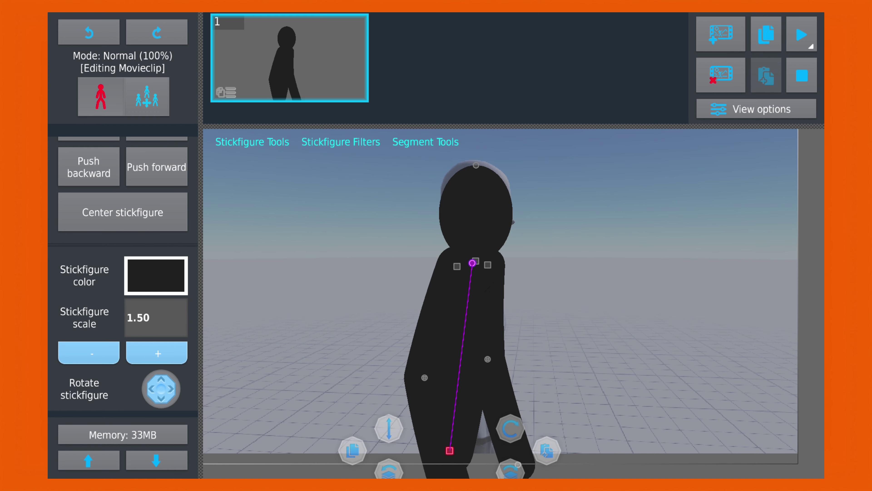
left_click(149, 272)
left_click(196, 70)
key("Escape")
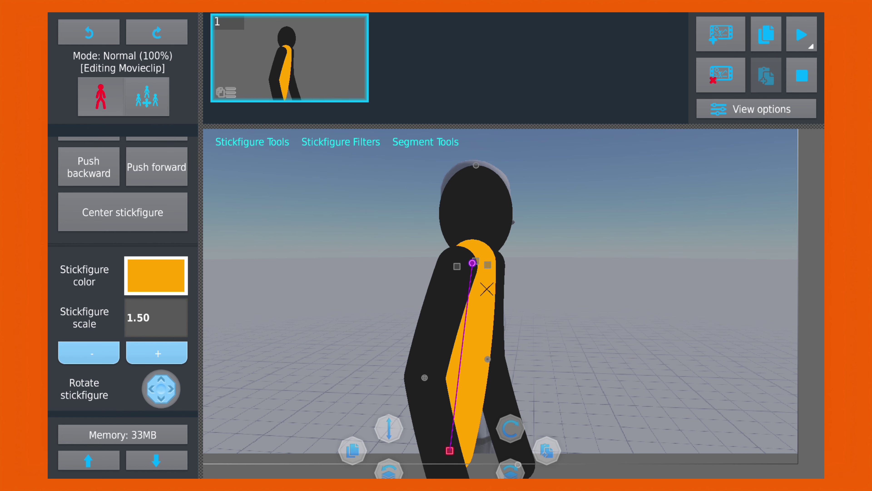
Eyedrop the dark body colour #1F1F1F onto the torso piece and deselect
left_click(154, 266)
left_click(380, 204)
left_click(440, 320)
left_click(612, 278)
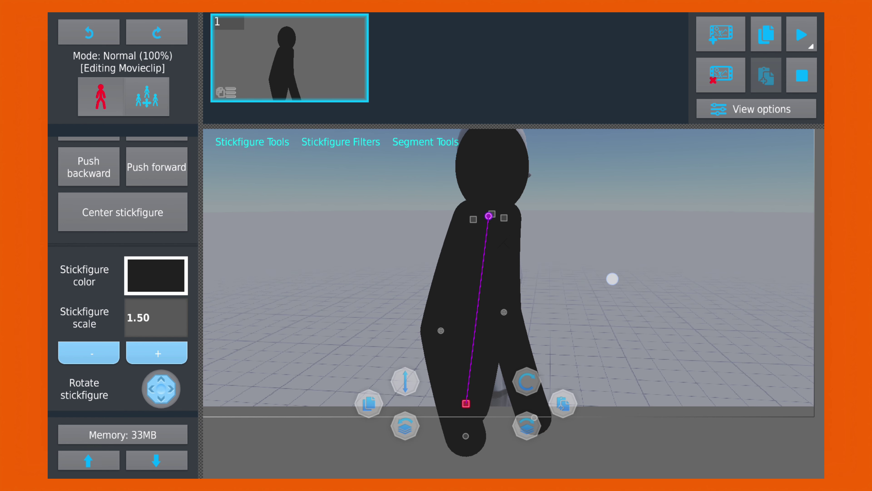
left_click(488, 217)
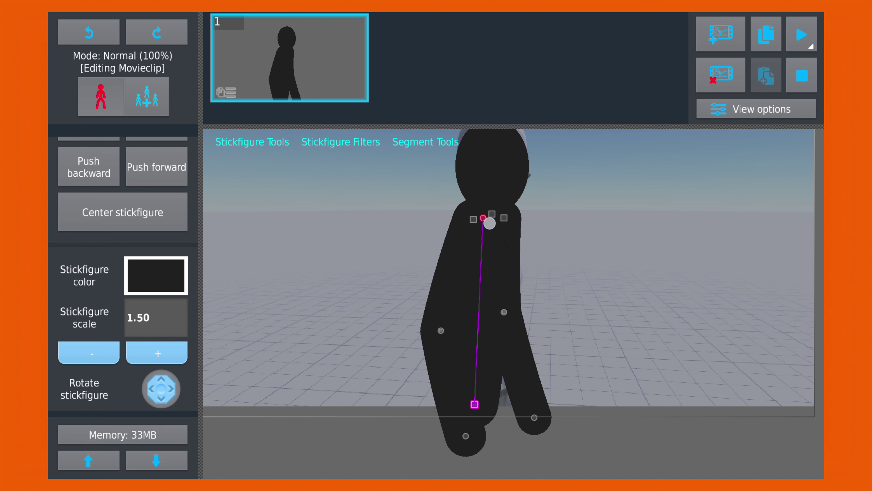
left_click(632, 251)
left_click_drag(632, 252, 595, 244)
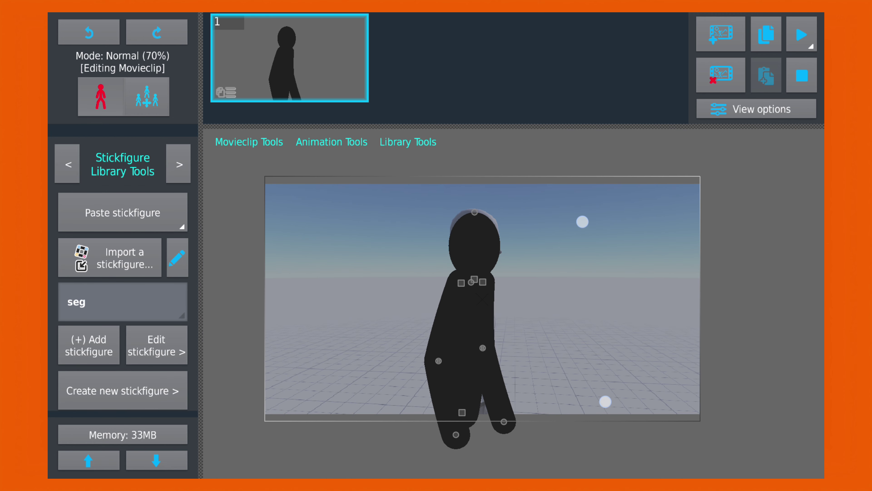
scroll(606, 410, "up", 1)
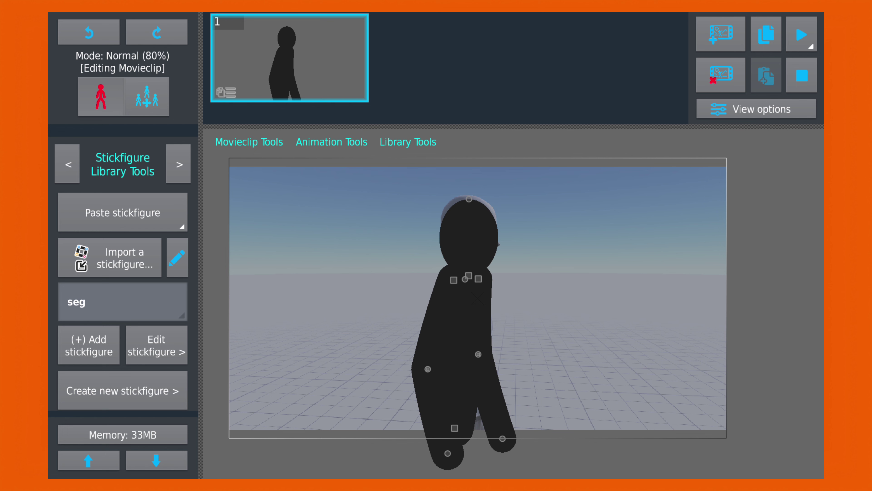
Give the head a white drop shadow with opacity 1.00 and blur 0.00
left_click(468, 199)
left_click(341, 141)
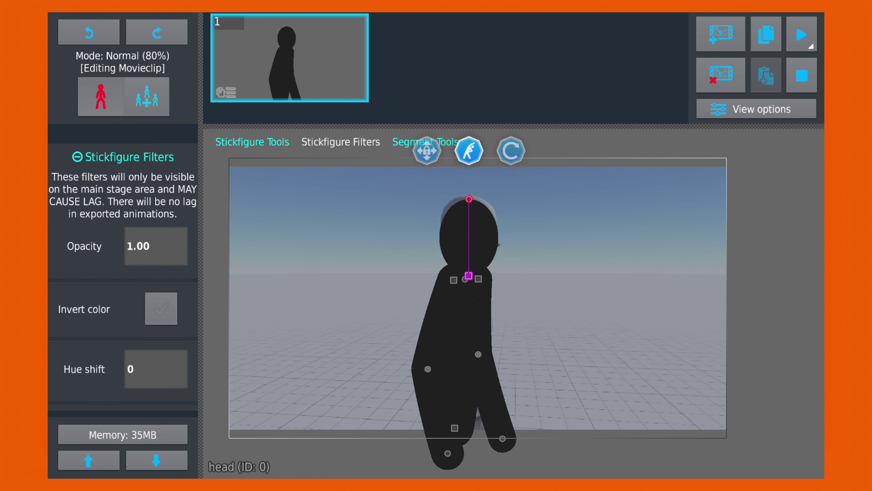
scroll(60, 276, "down", 4)
left_click_drag(60, 276, 66, 152)
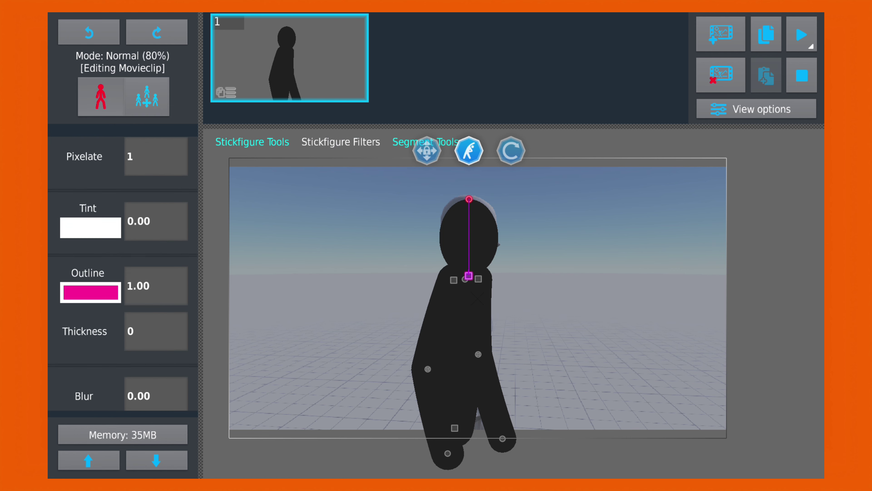
scroll(123, 275, "down", 6)
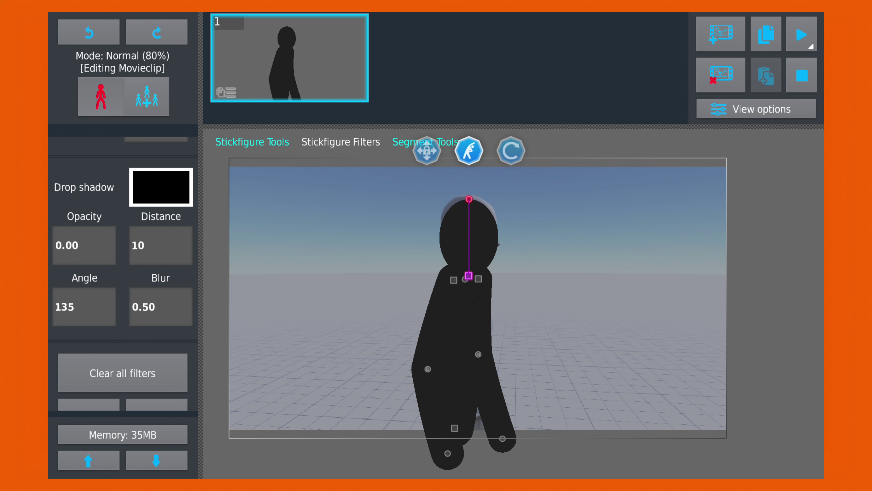
left_click(161, 187)
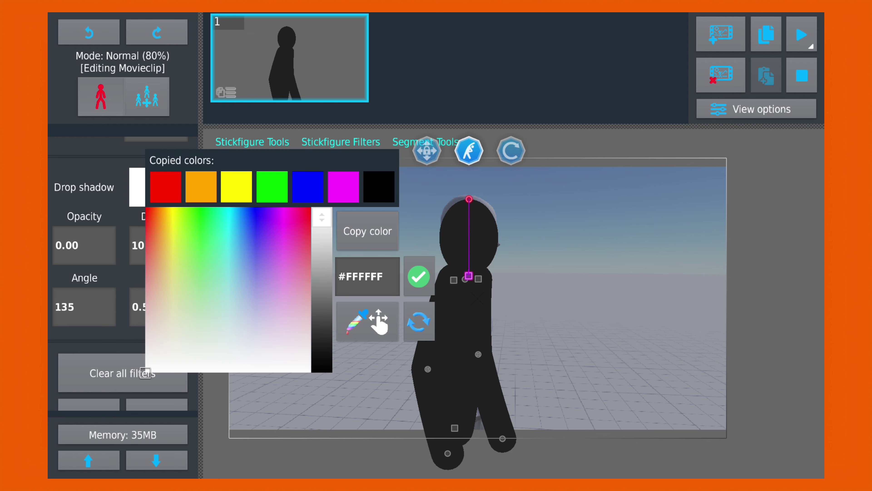
left_click(84, 245)
left_click(91, 278)
left_click(137, 332)
left_click(136, 333)
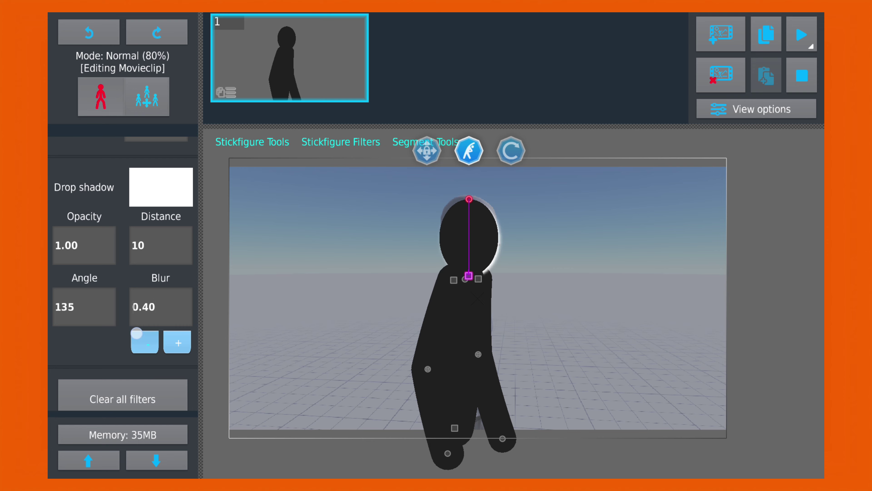
Set the head's shadow angle to 201 and distance to 6, then deselect it
scroll(564, 341, "up", 5)
left_click_drag(565, 341, 572, 317)
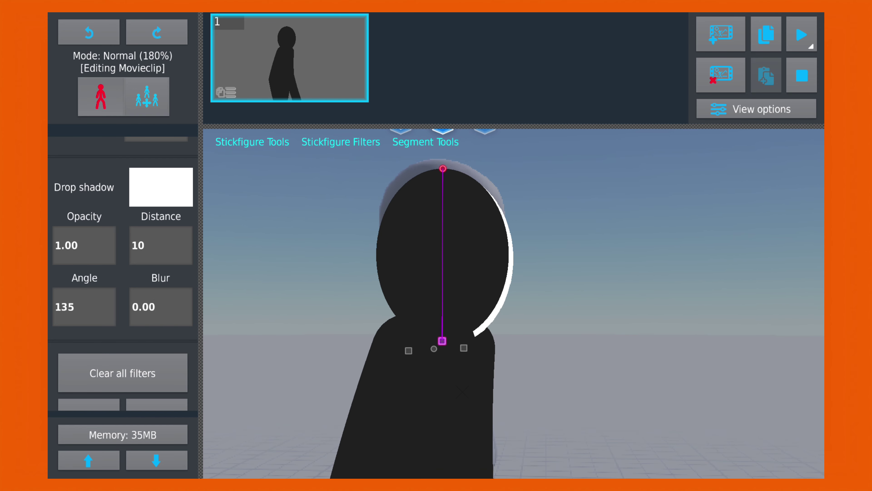
left_click(84, 306)
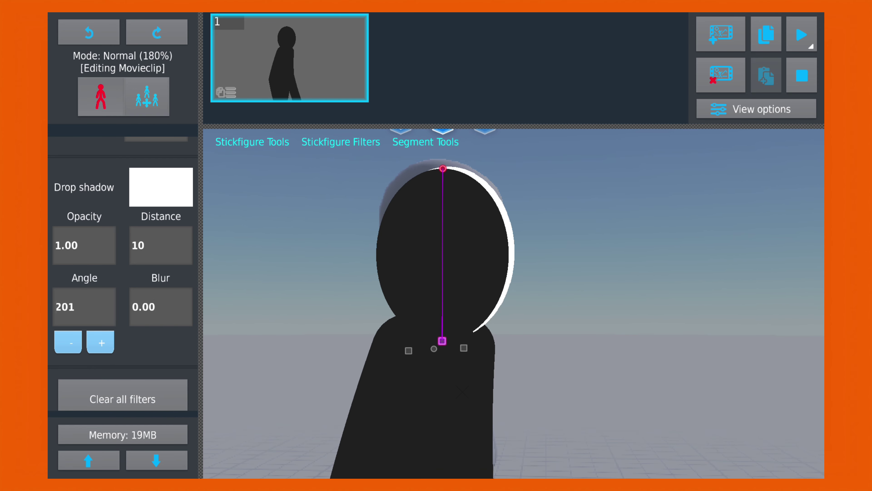
scroll(442, 254, "down", 2)
left_click(161, 244)
left_click(140, 280)
left_click(141, 280)
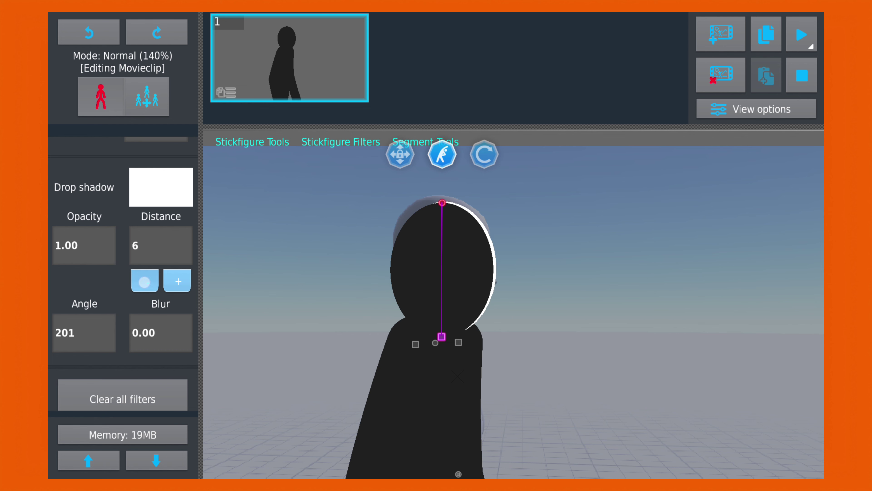
scroll(596, 314, "down", 2)
left_click(576, 317)
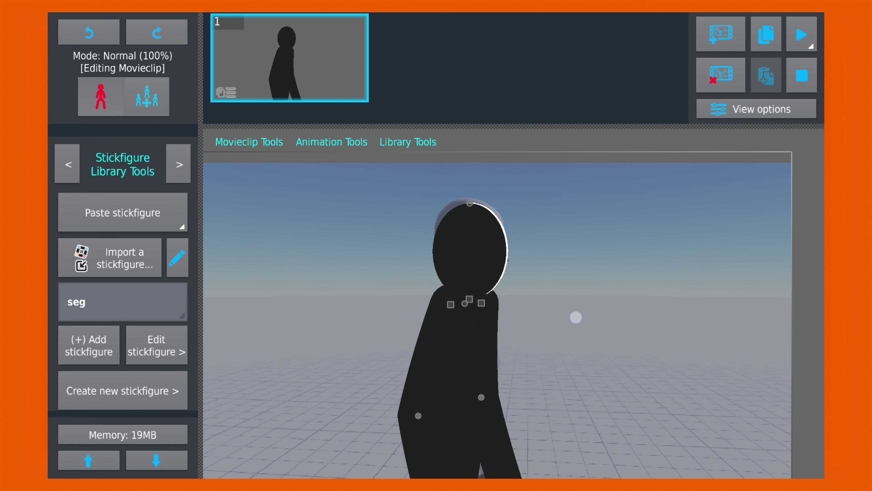
Copy the head's white rim filters and paste them onto the front body segment
left_click(470, 204)
scroll(123, 275, "down", 6)
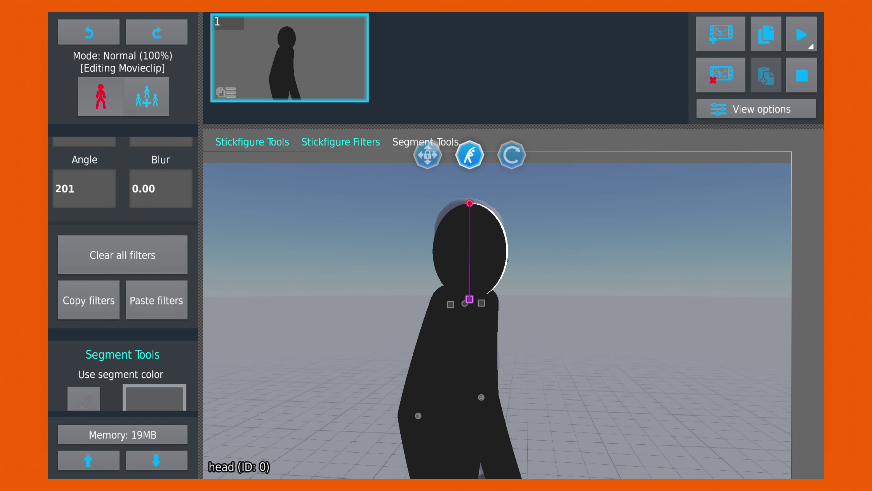
scroll(122, 275, "up", 5)
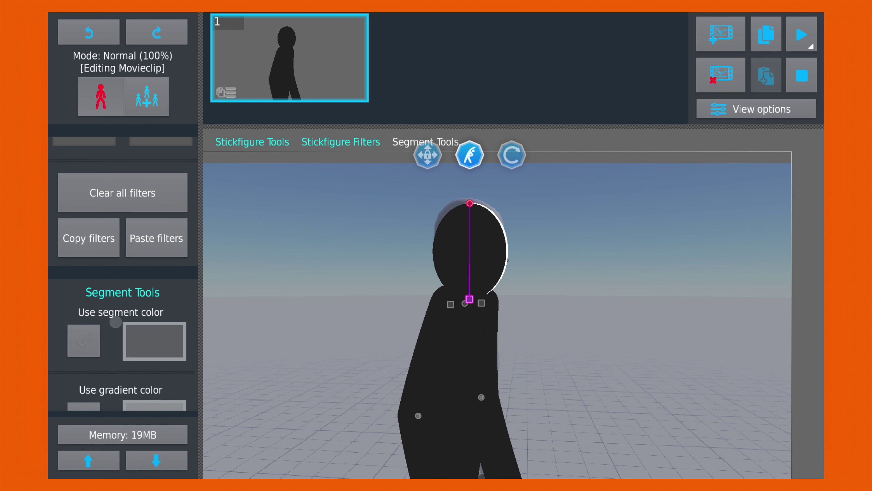
left_click_drag(565, 359, 576, 259)
left_click(462, 204)
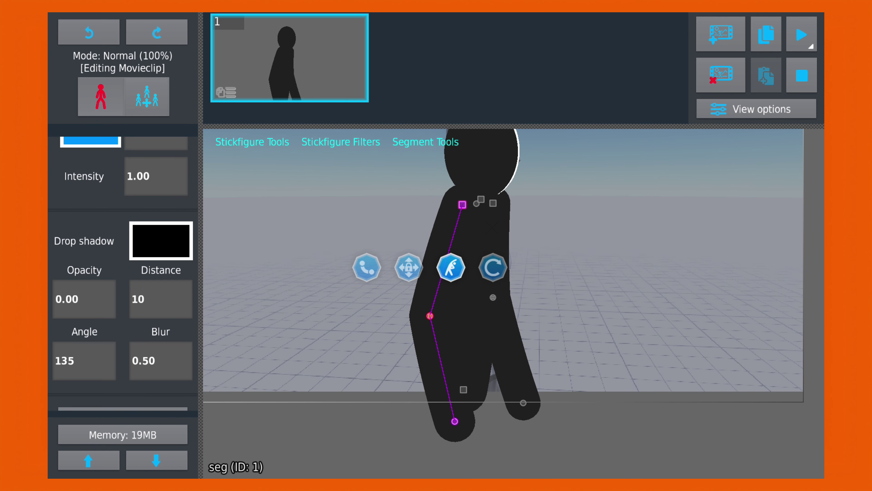
scroll(123, 275, "down", 6)
scroll(123, 275, "up", 4)
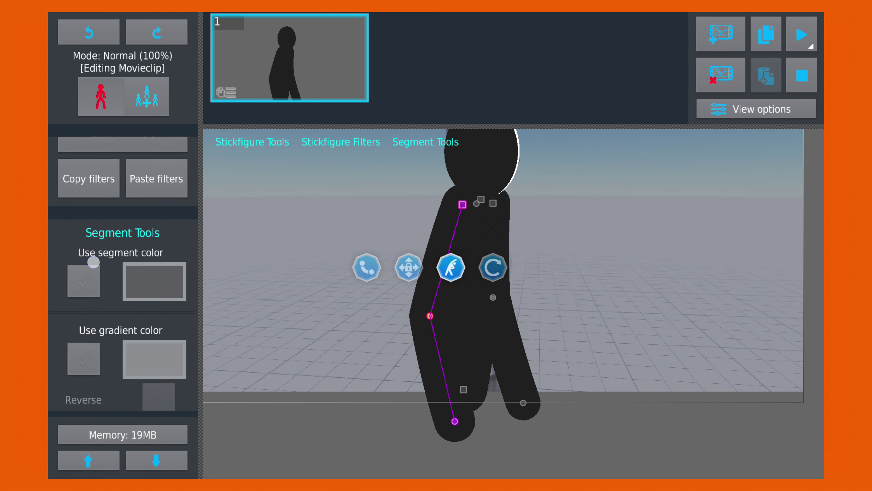
left_click(151, 180)
Paste the copied white rim onto the lower leg and the other leg segments
left_click_drag(568, 311, 573, 282)
left_click(436, 282)
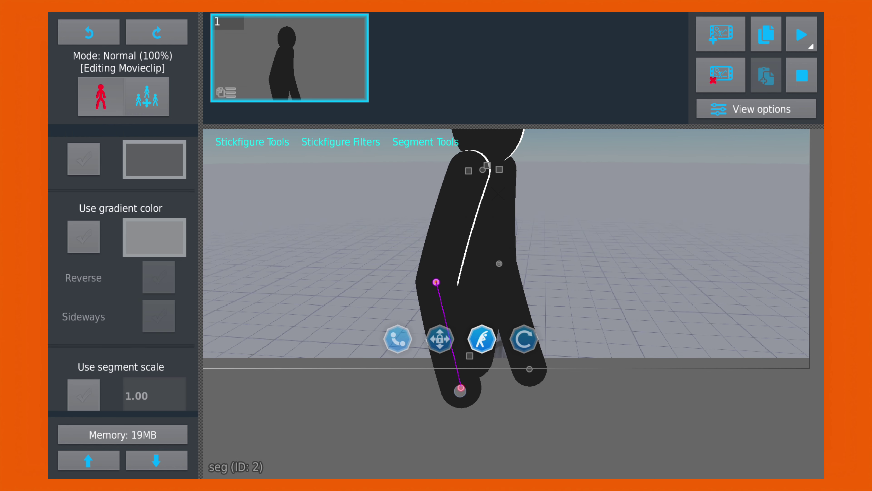
scroll(122, 275, "up", 4)
left_click(157, 153)
left_click(502, 169)
left_click(166, 273)
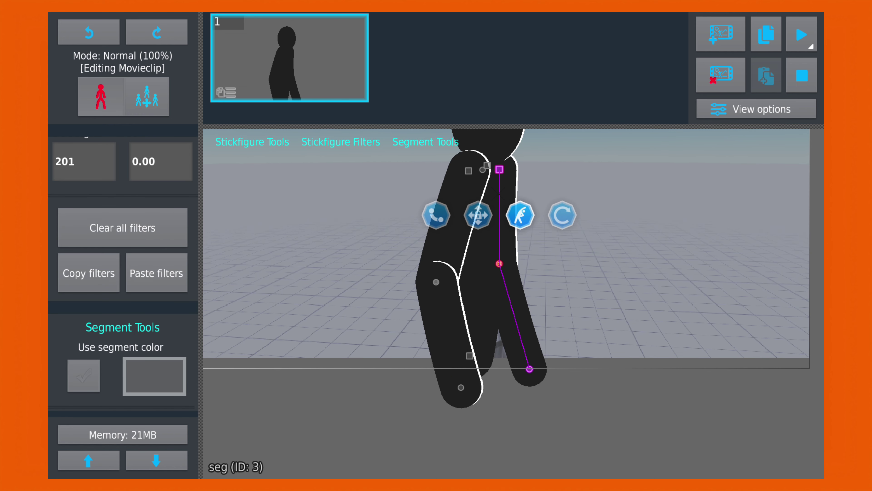
left_click(499, 263)
left_click(157, 153)
left_click(605, 294)
Adjust the rim angle on the right lower leg
left_click(468, 274)
scroll(123, 275, "up", 3)
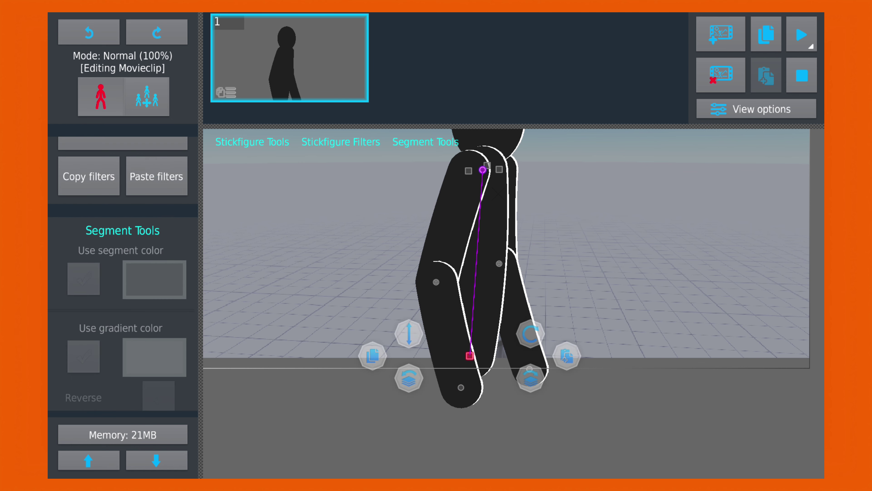
left_click(604, 294)
left_click(436, 282)
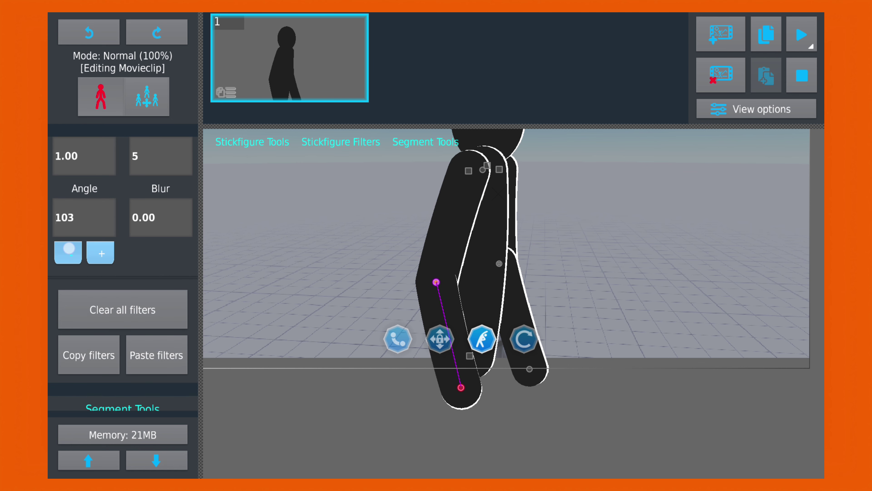
left_click(499, 263)
left_click(106, 215)
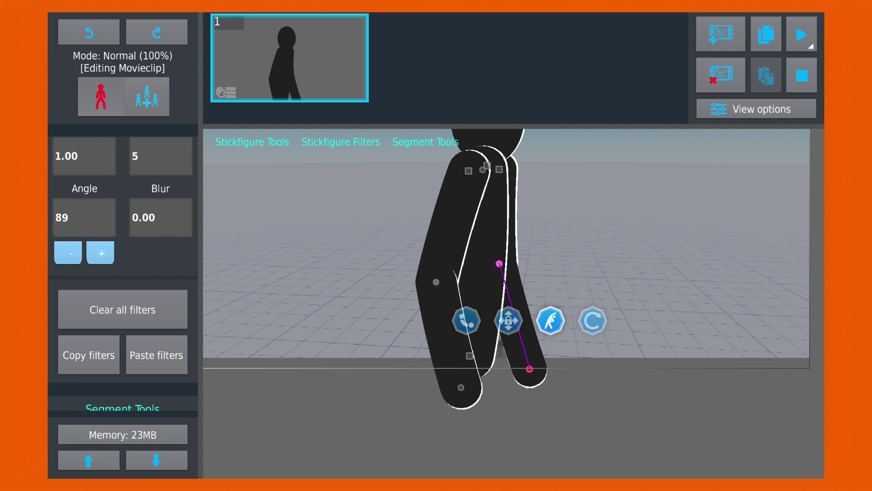
left_click(584, 305)
Tweak the remaining leg's rim angle, then bring up the Movieclip Tools
left_click(500, 292)
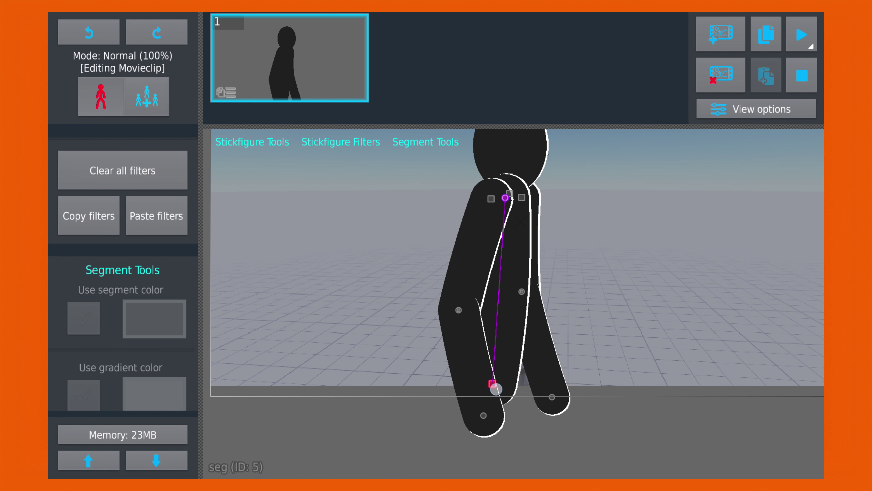
scroll(100, 380, "up", 5)
scroll(100, 380, "up", 2)
left_click(98, 361)
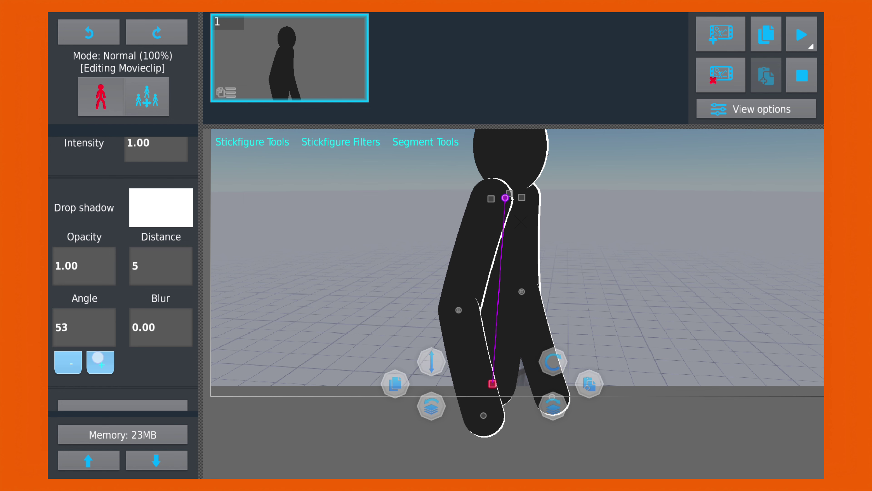
left_click(596, 282)
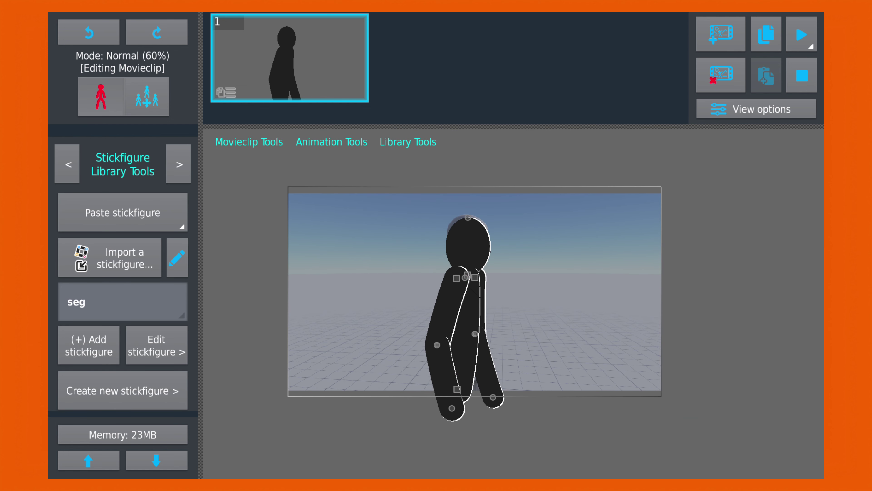
left_click(228, 137)
Draw the runner tracing image over the figure at near-transparent opacity
scroll(77, 221, "down", 5)
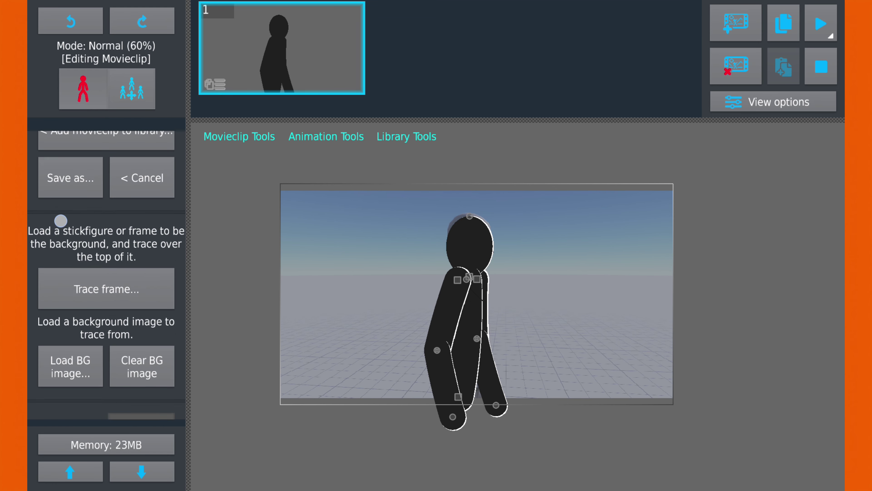
left_click(142, 317)
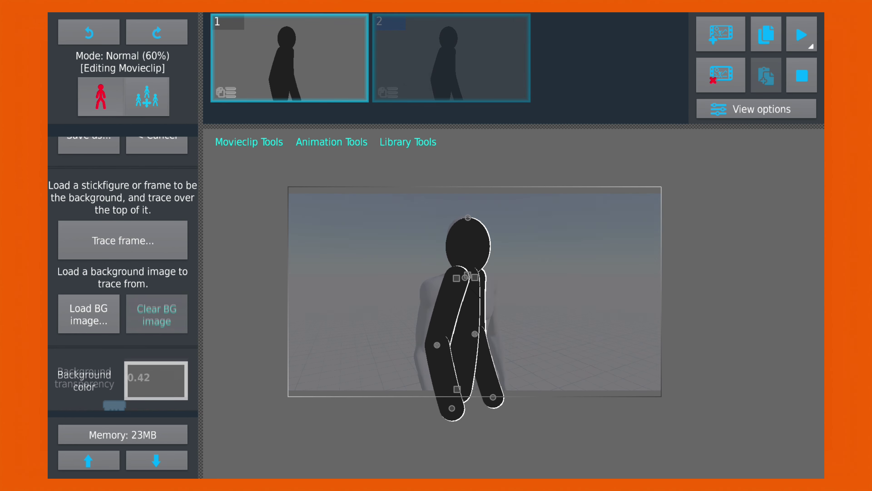
scroll(77, 292, "down", 3)
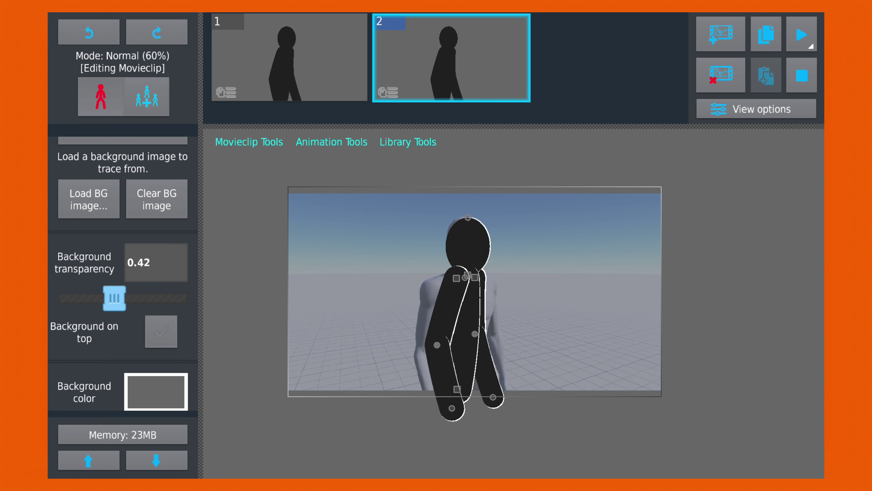
left_click(161, 331)
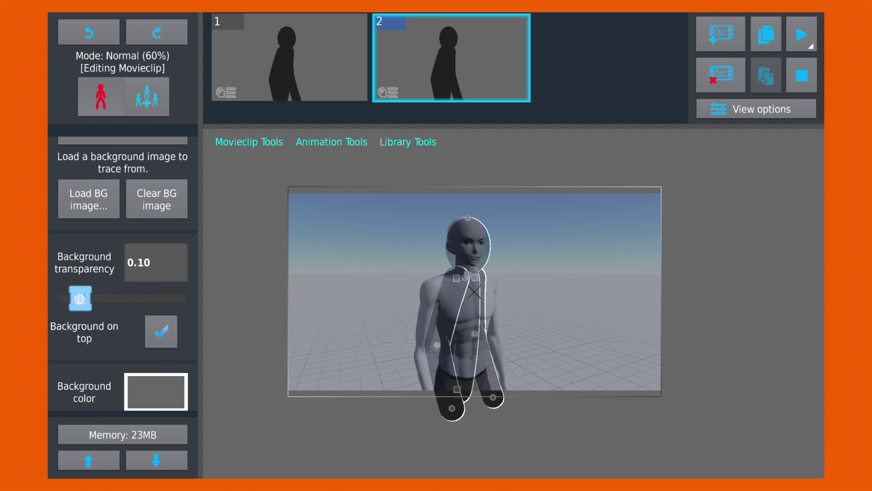
left_click(75, 298)
Match frame 2's arm and torso segments to the 3D runner pose
scroll(422, 323, "up", 5)
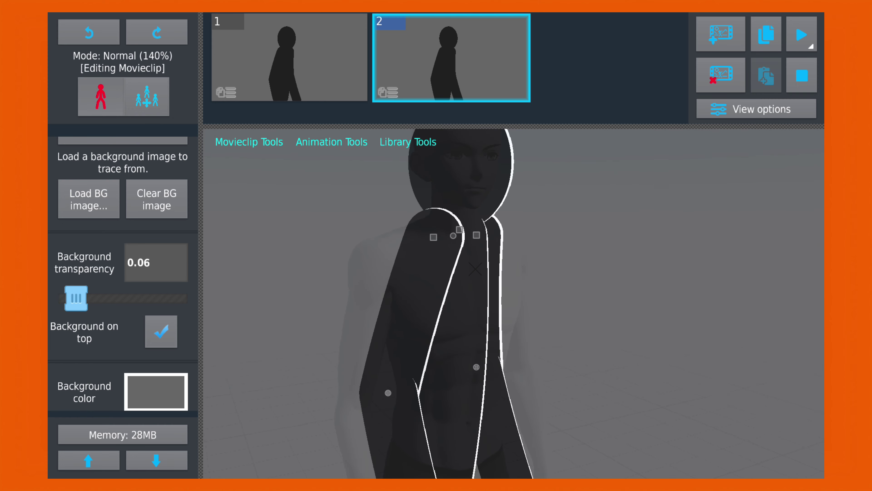
left_click_drag(552, 329, 563, 348)
left_click(483, 293)
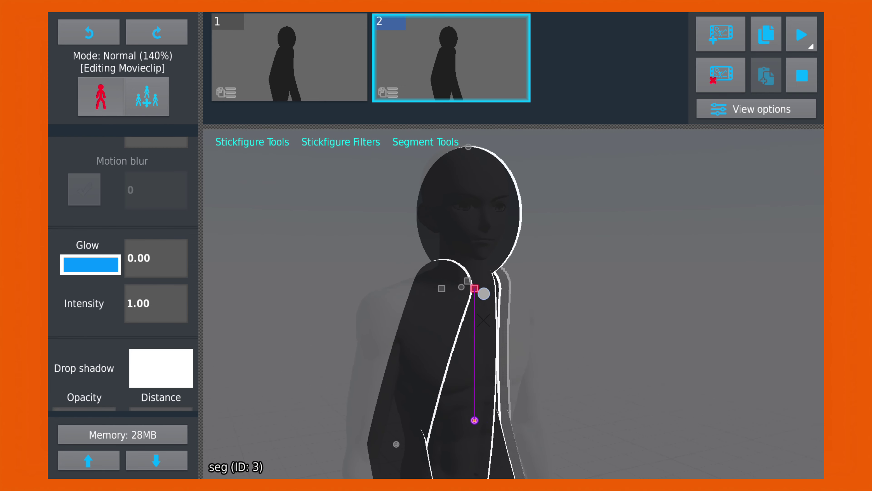
left_click(504, 285)
left_click(357, 449)
left_click(400, 296)
scroll(395, 290, "down", 4)
scroll(123, 309, "down", 5)
left_click(449, 412)
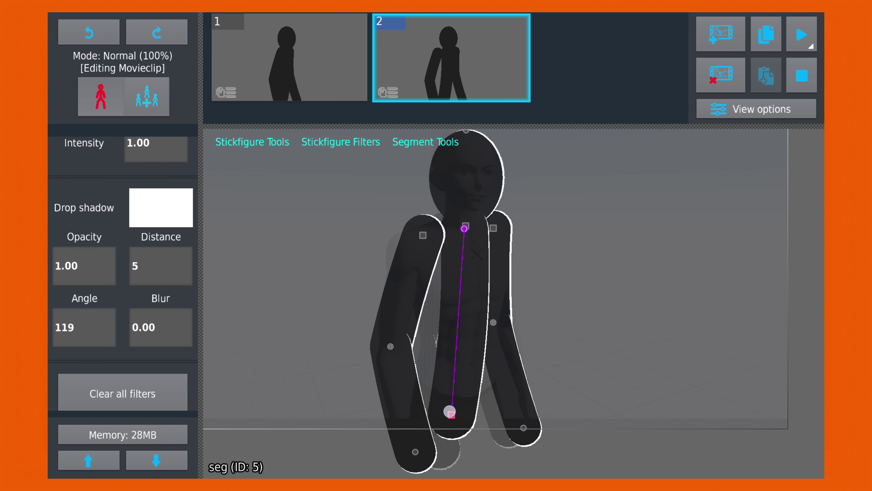
Align the left arm, lower arm and head with the runner image
scroll(123, 275, "up", 4)
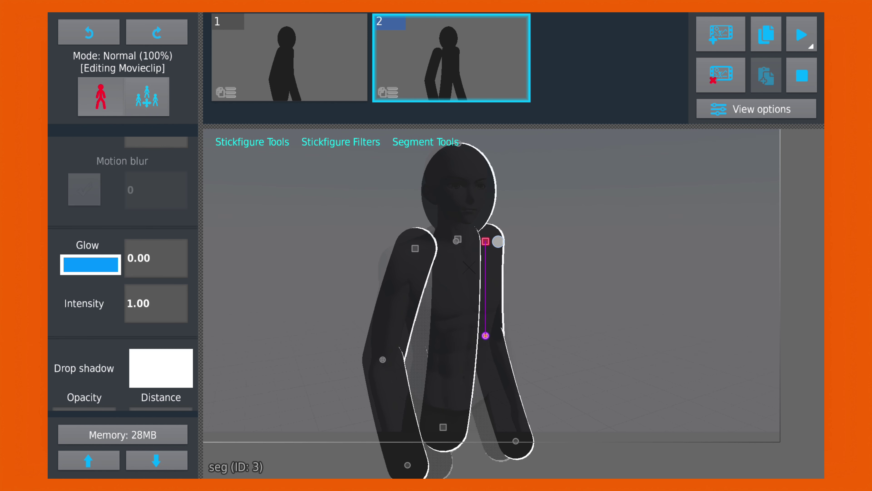
left_click(464, 228)
left_click(420, 217)
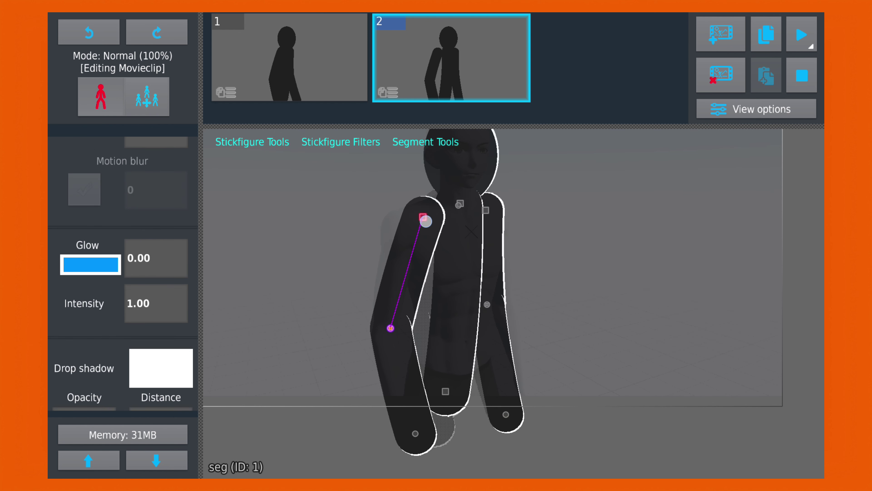
left_click(410, 429)
scroll(419, 297, "down", 1)
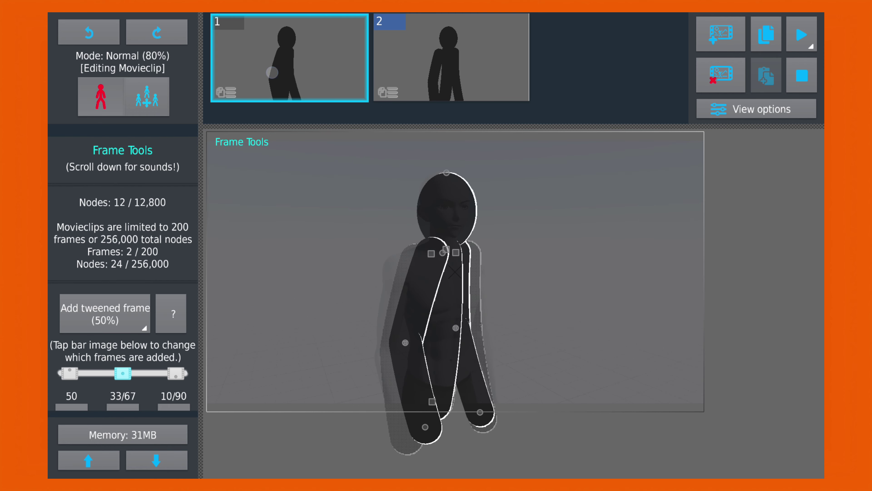
scroll(528, 254, "up", 2)
left_click(435, 294)
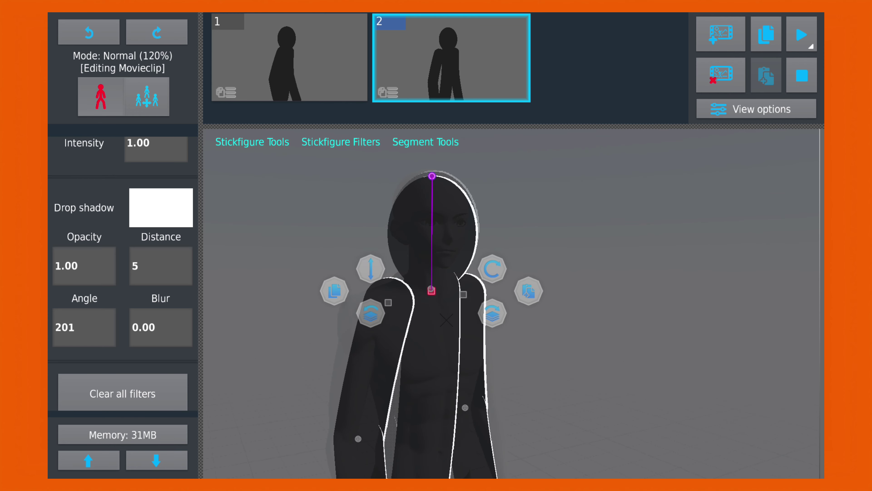
left_click(580, 276)
Compare frame 2 against frame 1, then clear the tracing background image
left_click(284, 86)
left_click(451, 58)
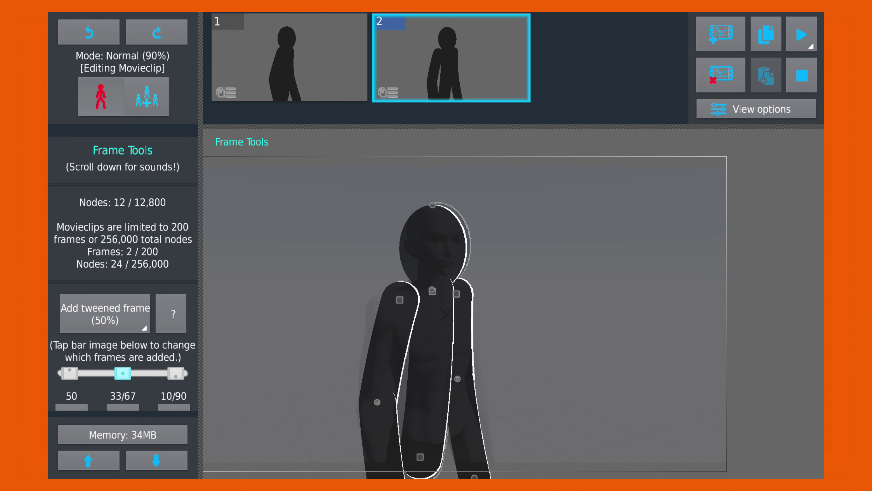
left_click(573, 272)
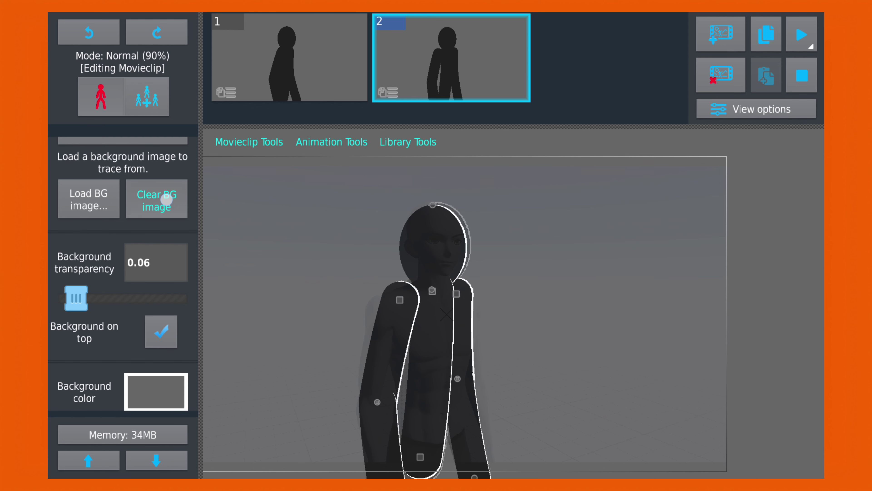
left_click(167, 199)
Add a third frame after frame 2 and load the runner background image for tracing
left_click(289, 57)
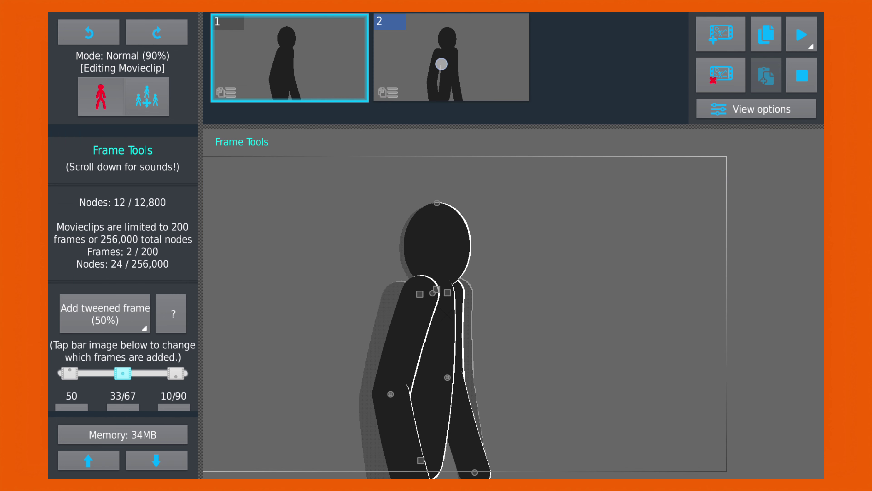
left_click(451, 59)
left_click(720, 34)
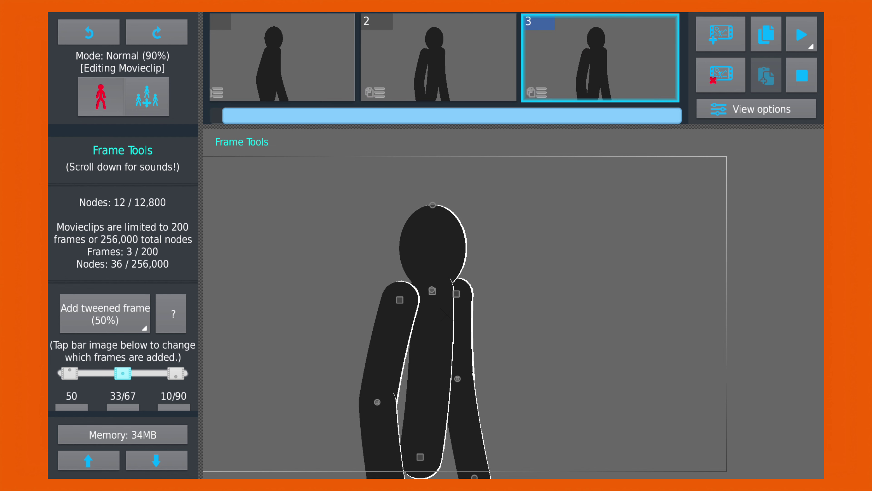
left_click(606, 321)
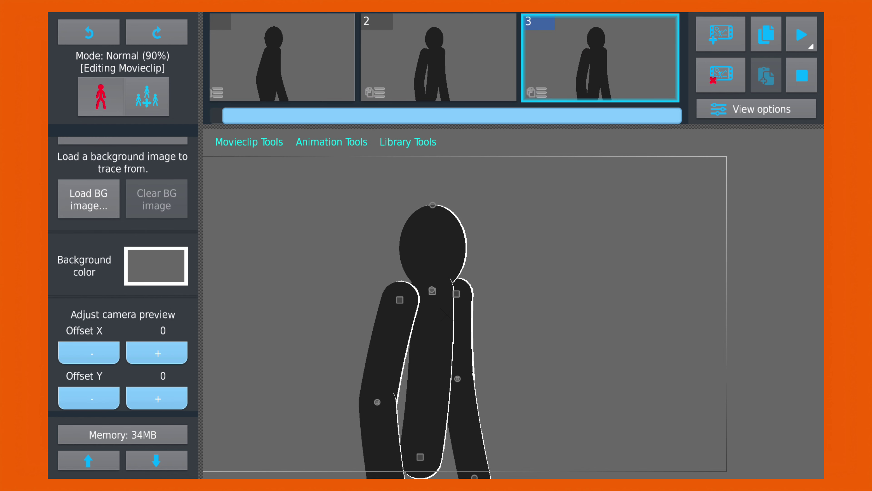
left_click(88, 199)
left_click(347, 240)
Pose frame 3's head, right arm and legs to match the runner
left_click_drag(552, 339, 526, 320)
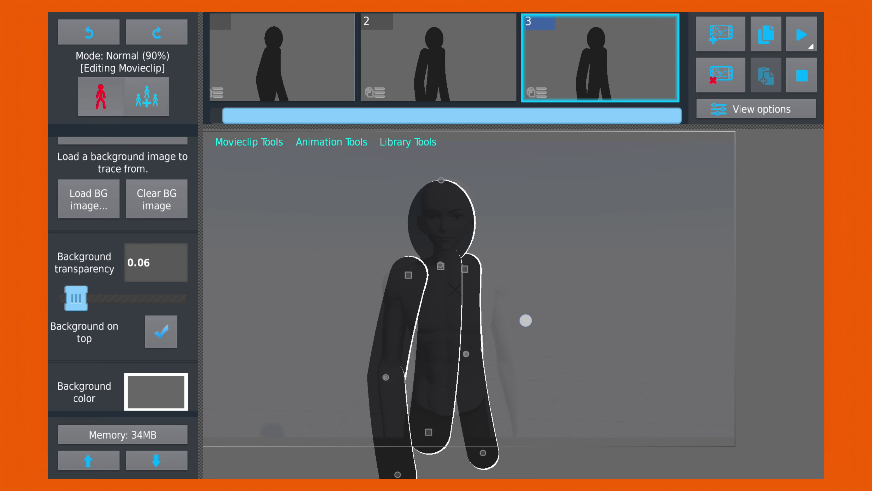
scroll(526, 320, "up", 3)
left_click(441, 206)
scroll(122, 268, "up", 10)
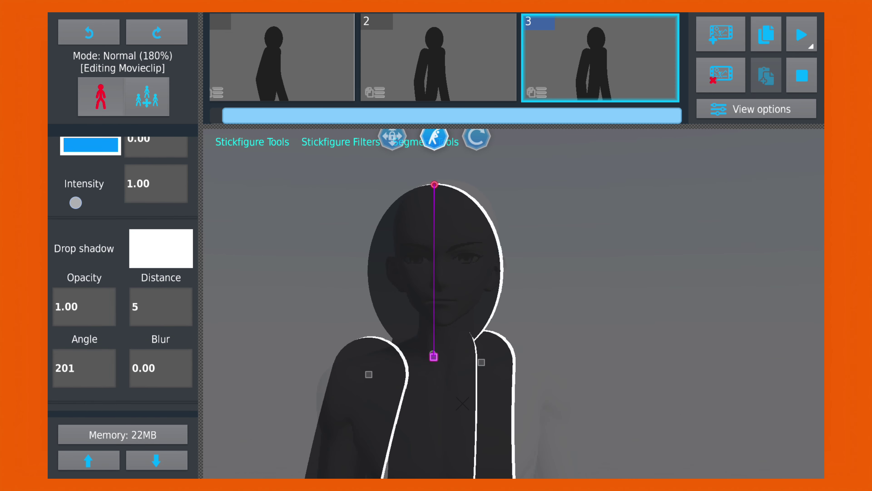
left_click_drag(433, 357, 438, 350)
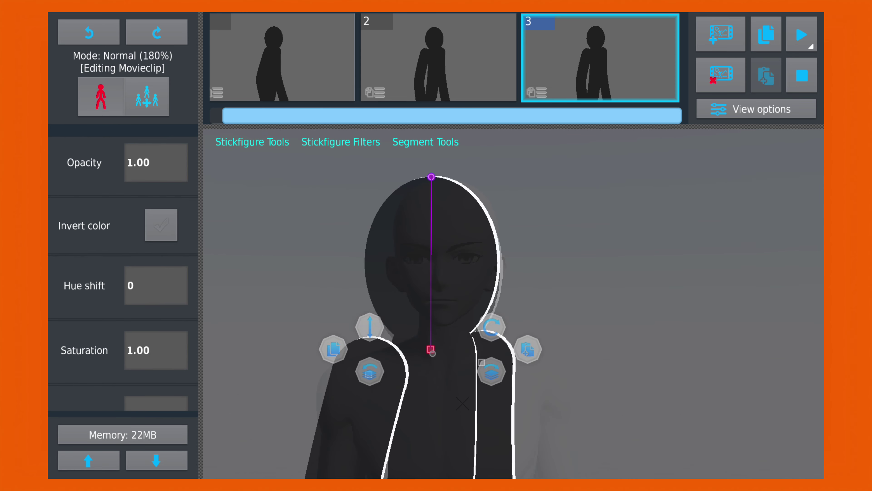
scroll(438, 350, "down", 3)
left_click(484, 309)
left_click_drag(575, 354, 575, 272)
scroll(123, 275, "down", 10)
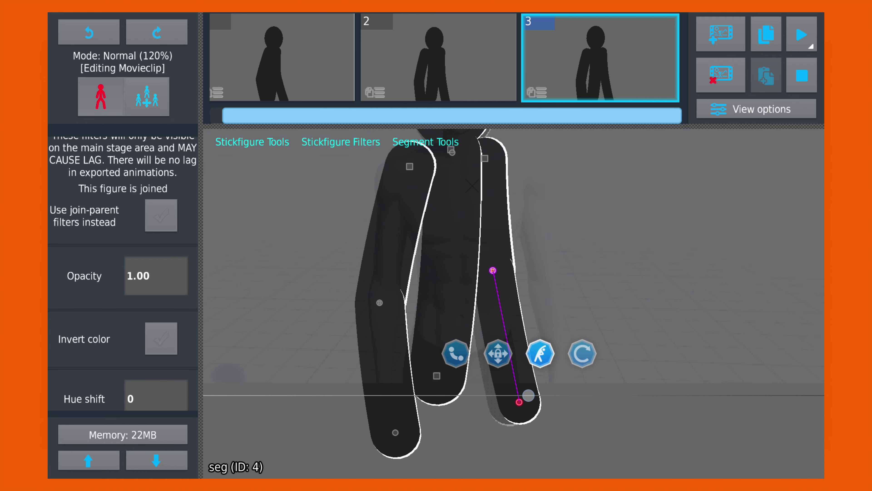
left_click_drag(522, 401, 538, 411)
Align the torso, left arm and right lower leg, checking against frame 2
left_click(443, 309)
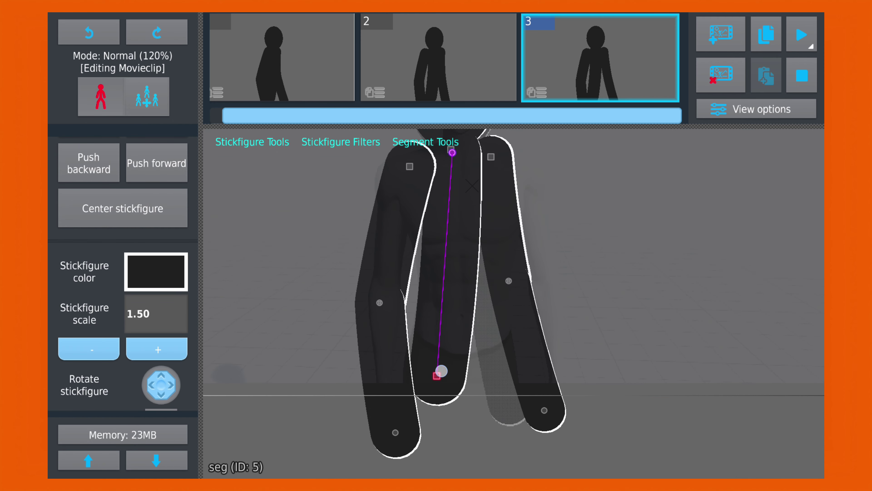
left_click_drag(594, 195, 594, 260)
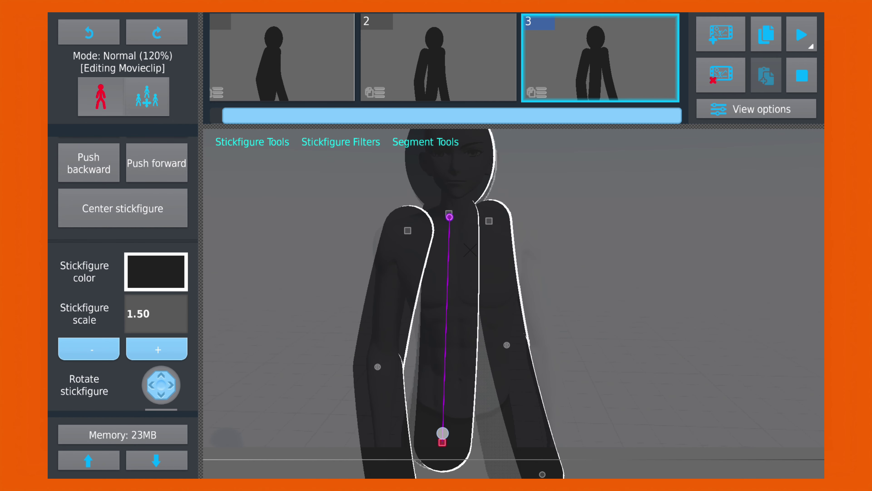
left_click(377, 367)
left_click(429, 343)
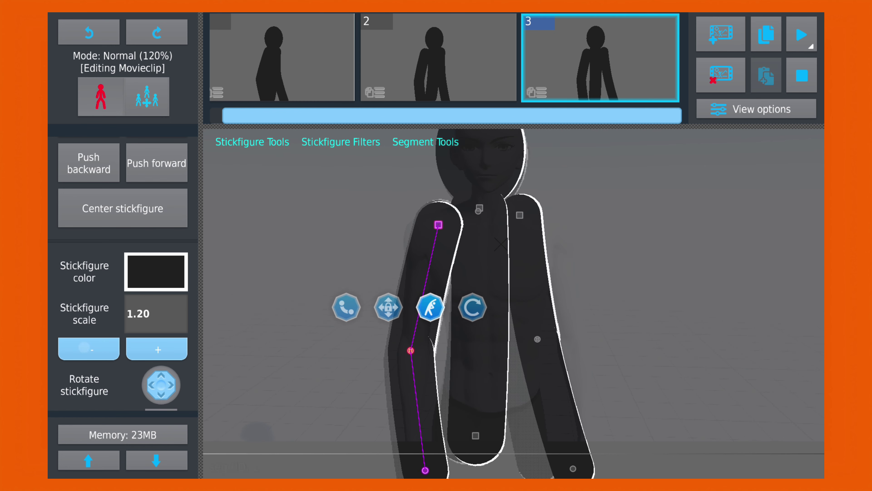
left_click(544, 340)
left_click(429, 343)
left_click(462, 89)
scroll(481, 292, "down", 3)
left_click(491, 320)
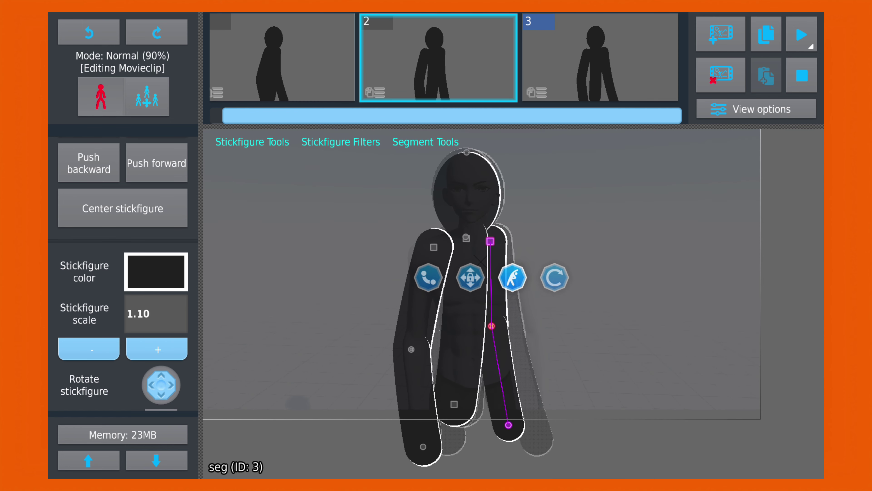
left_click(600, 59)
left_click_drag(535, 429, 520, 433)
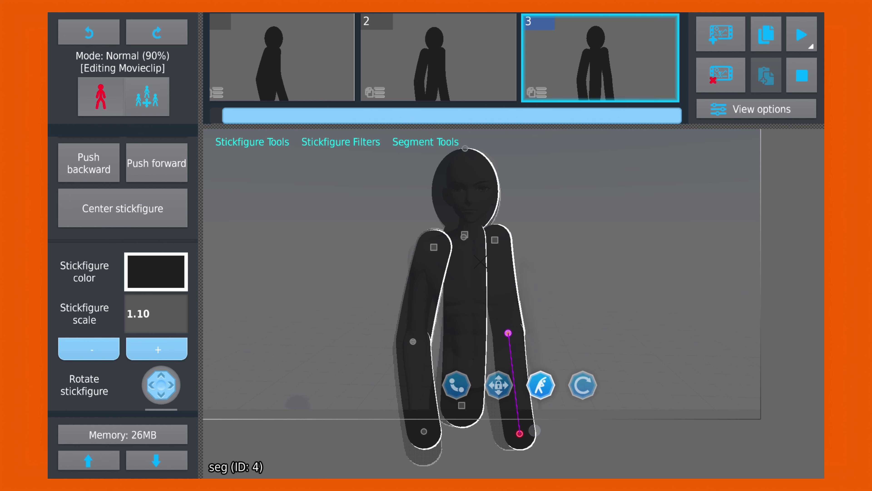
Refine the left and right upper and lower limbs on frame 3
left_click(423, 293)
left_click(422, 386)
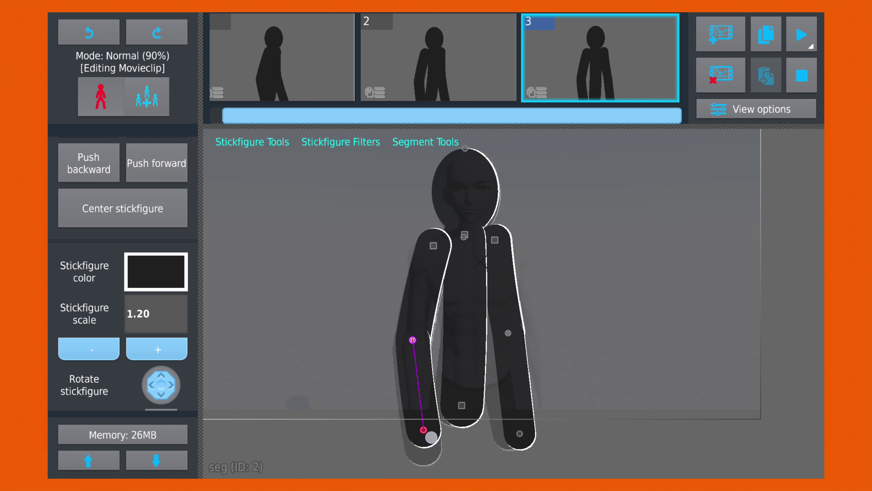
left_click(502, 285)
left_click(513, 381)
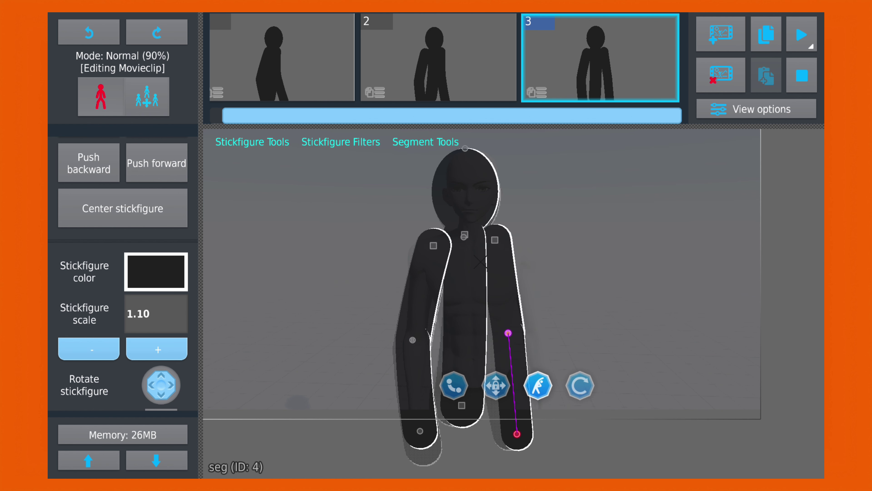
left_click(625, 288)
Flip between frames 2 and 3 to compare, adjusting the torso
left_click(417, 65)
left_click(600, 59)
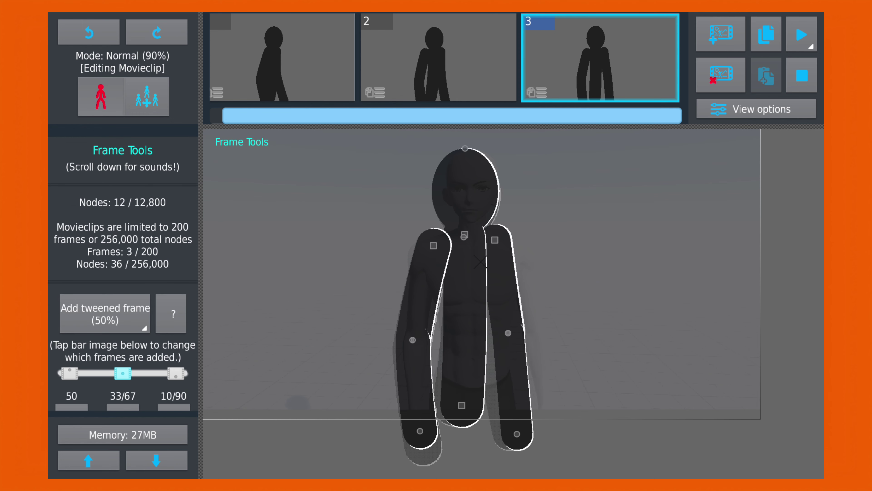
left_click(438, 59)
left_click(623, 78)
left_click(438, 58)
left_click(623, 78)
left_click(467, 402)
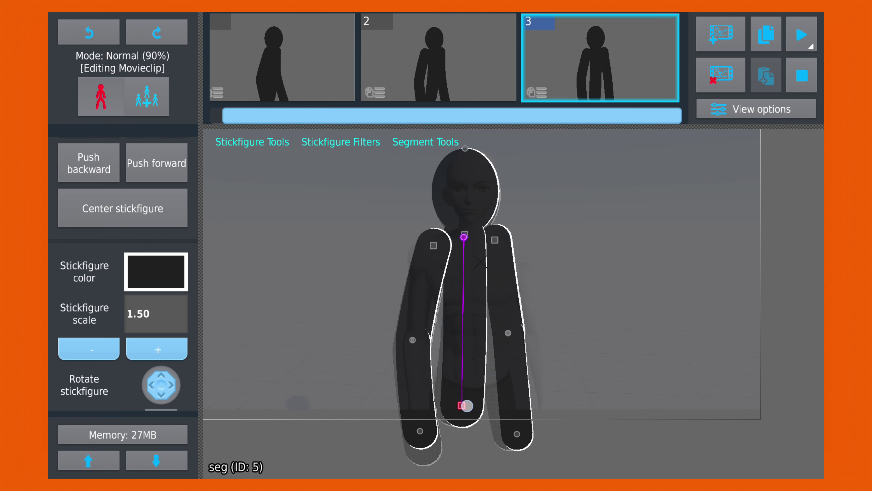
left_click(600, 58)
Readjust the torso's top node on frame 3, then clear the tracing background image
left_click(438, 59)
left_click(600, 58)
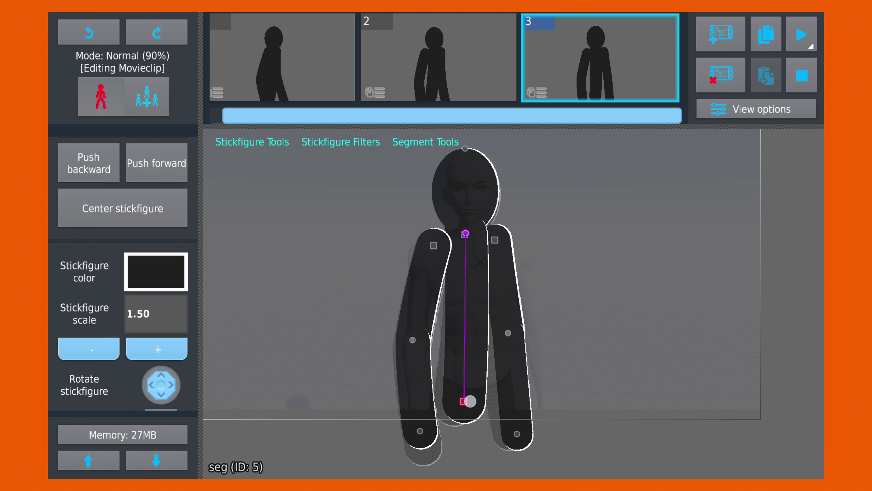
left_click(462, 402)
left_click(463, 235)
left_click(624, 288)
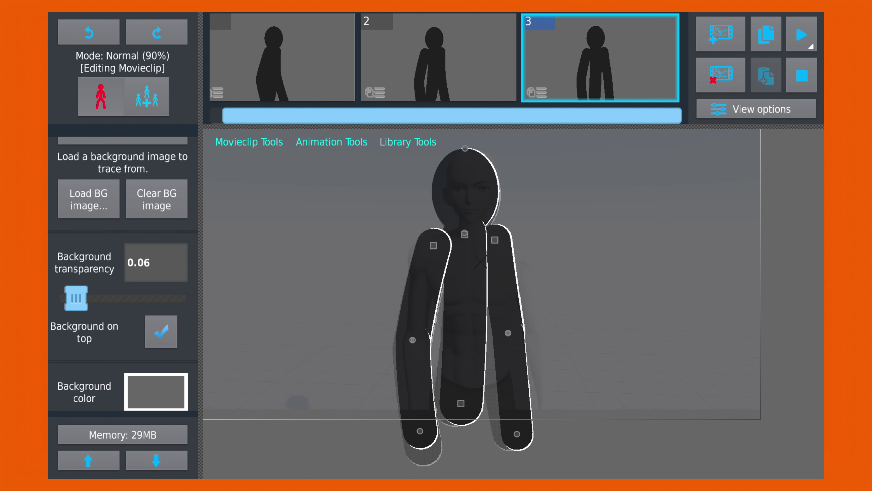
left_click(156, 191)
Add frame 4 after frame 3 and bend both legs into the running stride
scroll(434, 272, "down", 3)
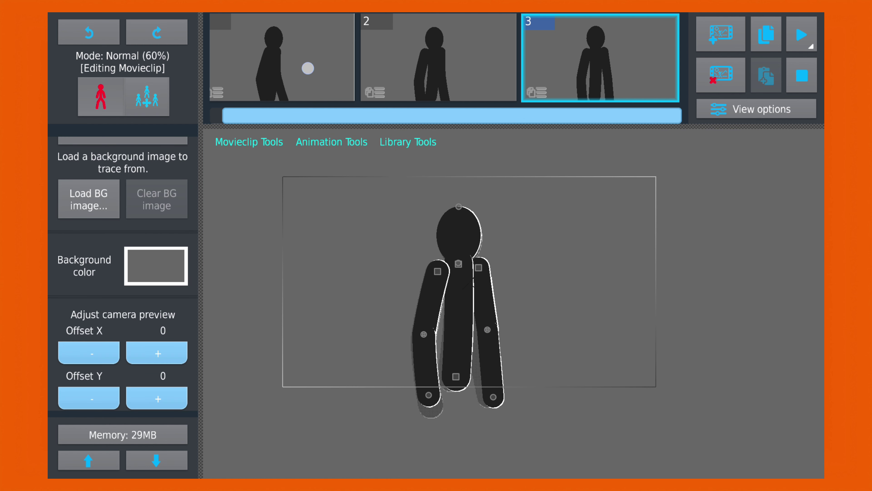
left_click(448, 77)
left_click(589, 75)
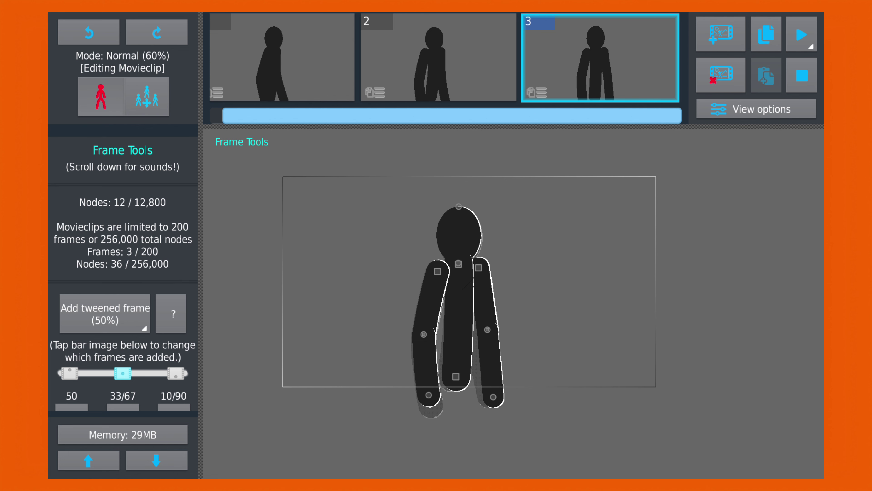
left_click(721, 34)
scroll(463, 275, "up", 5)
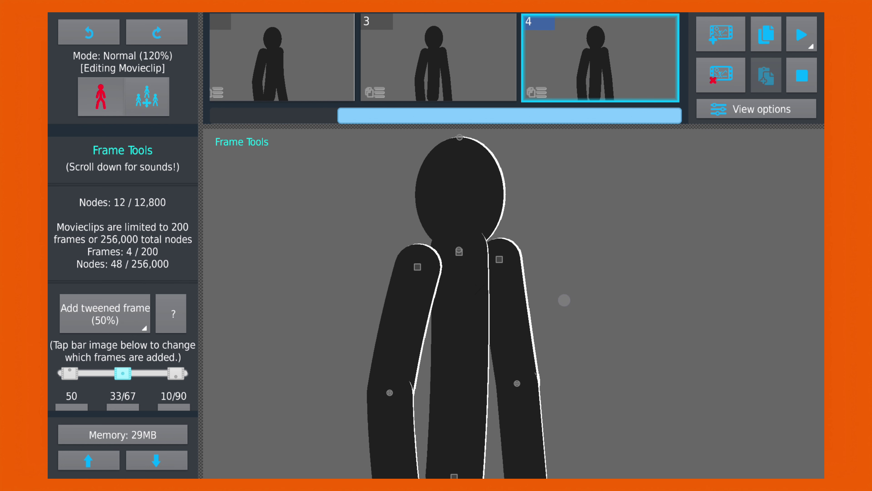
left_click(546, 468)
left_click_drag(309, 344, 309, 287)
left_click_drag(416, 464, 436, 400)
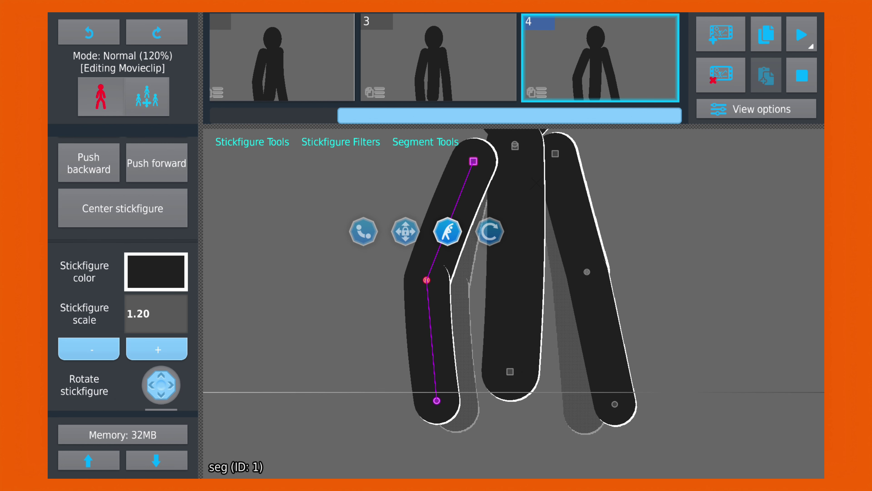
left_click_drag(584, 409, 596, 402)
left_click_drag(687, 274, 674, 368)
Lower the head slightly onto the shoulders in frame 4, keeping the torso unchanged
left_click(500, 343)
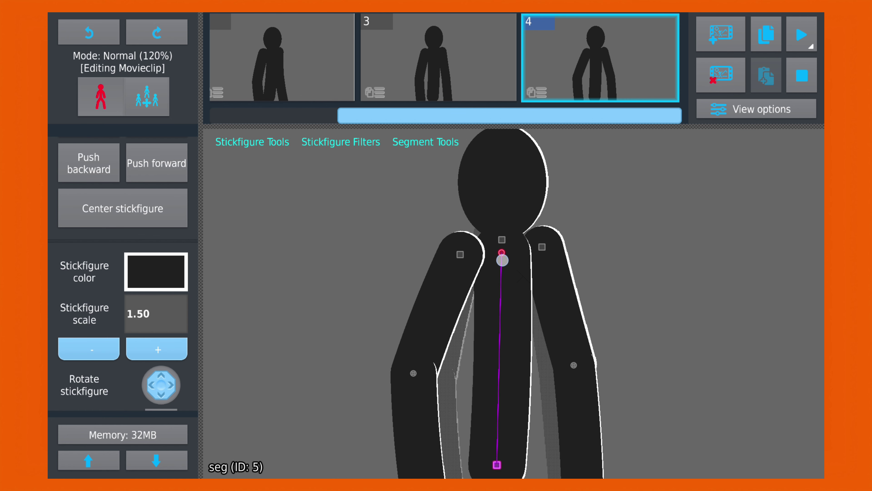
left_click_drag(497, 465, 502, 409)
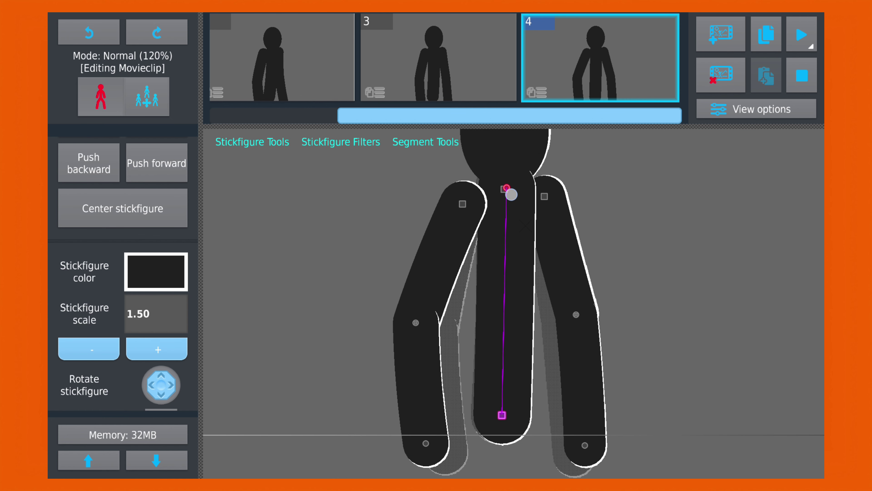
key("ctrl+z")
scroll(501, 311, "up", 1)
left_click(501, 311)
left_click_drag(501, 311, 501, 320)
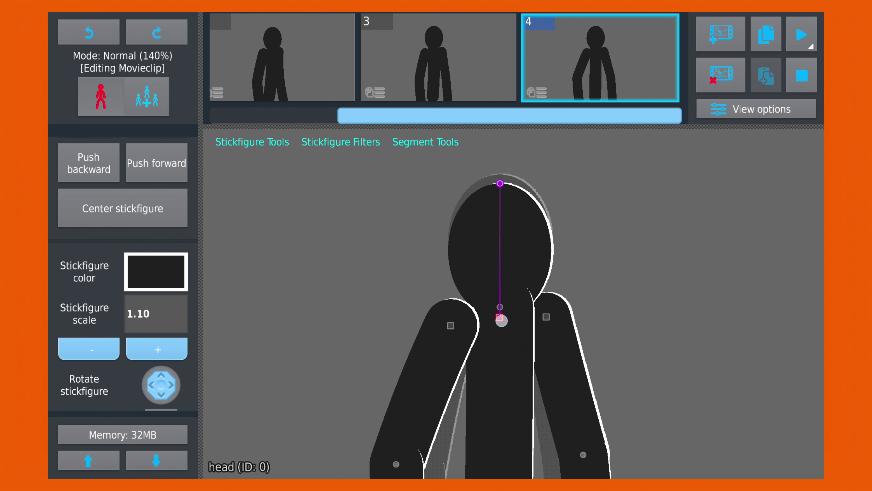
scroll(502, 320, "down", 3)
left_click(687, 343)
Add frame 5 and reposition its left and right arm segments
left_click(720, 33)
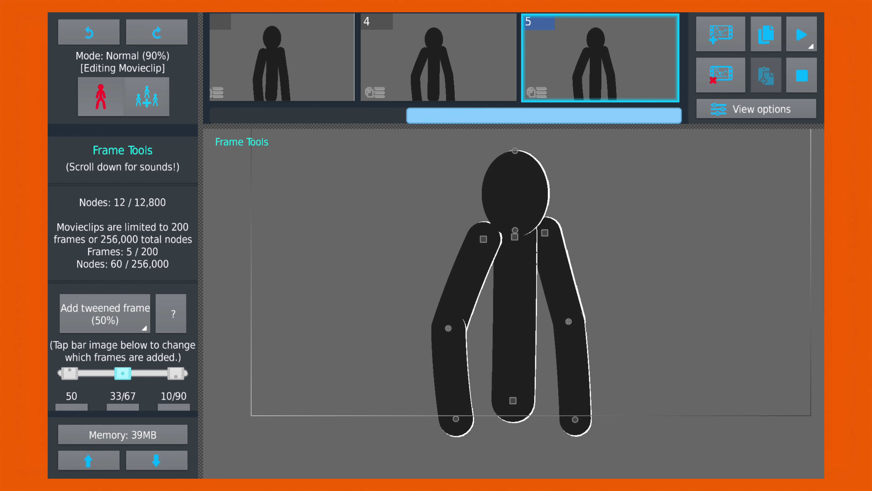
scroll(502, 309, "up", 2)
left_click(444, 308)
left_click(624, 297)
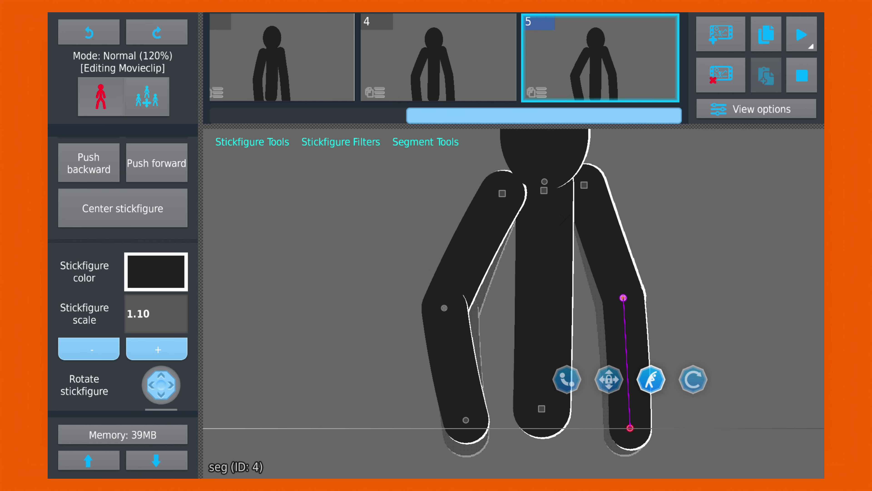
scroll(502, 310, "up", 3)
left_click(699, 449)
left_click(570, 192)
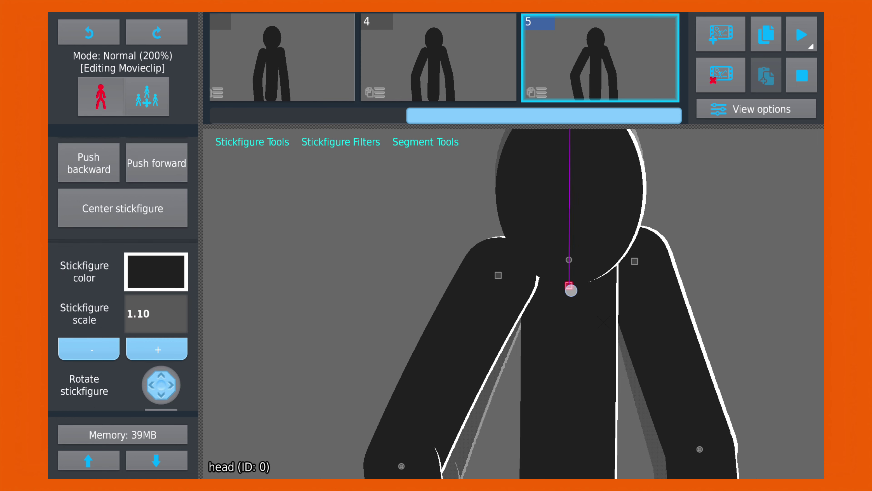
scroll(502, 309, "down", 4)
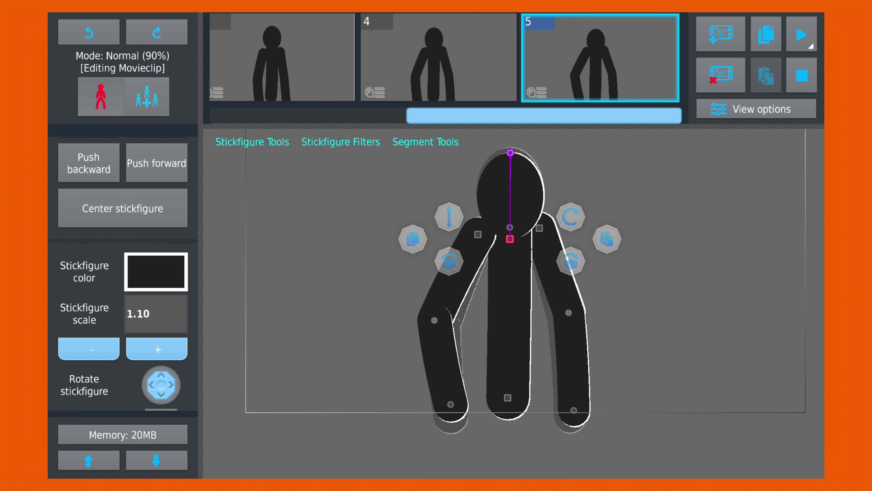
key("Escape")
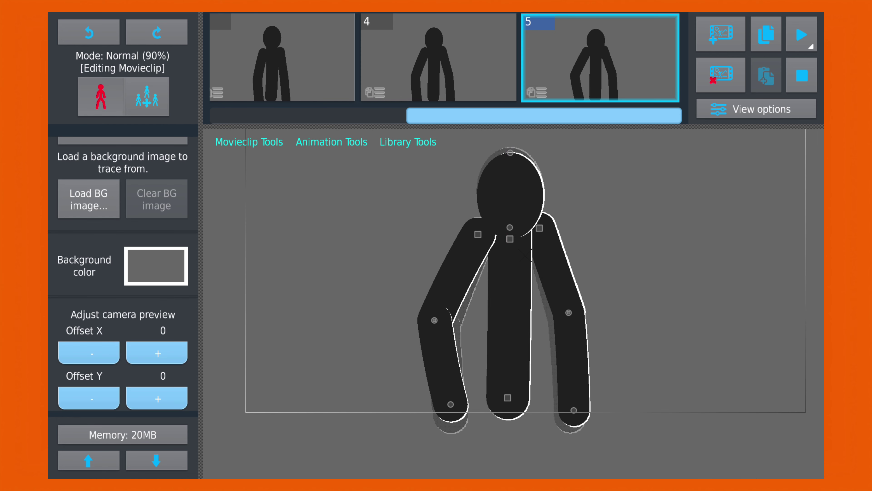
scroll(475, 258, "down", 4)
left_click_drag(620, 233, 588, 262)
scroll(444, 56, "left", 5)
Insert two 50% tweened frames after frame 1 and briefly preview the playback
left_click(289, 58)
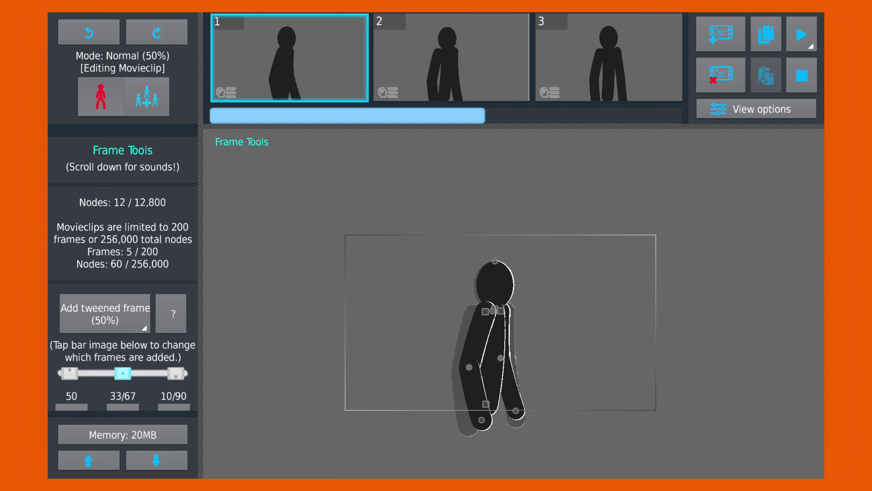
scroll(473, 294, "up", 2)
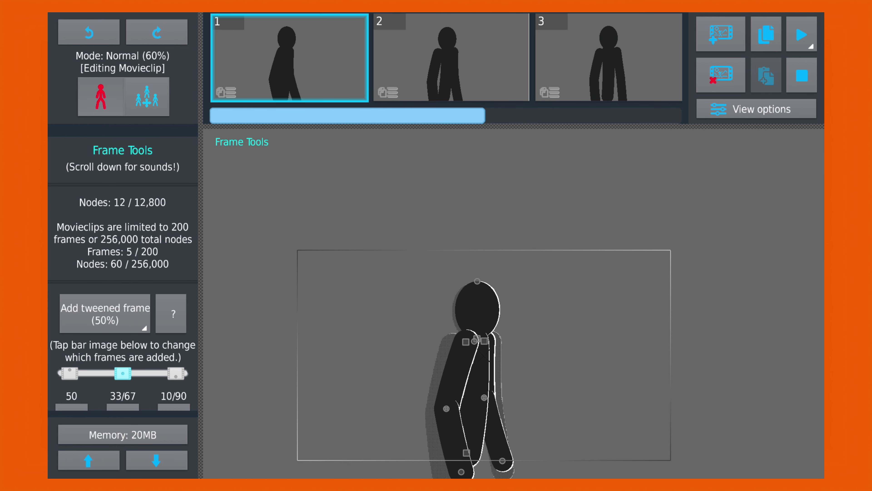
left_click(106, 318)
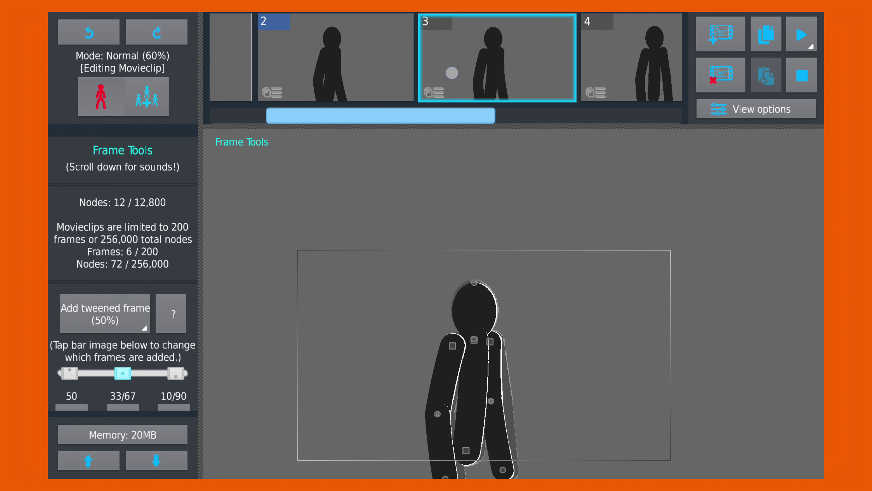
left_click(105, 314)
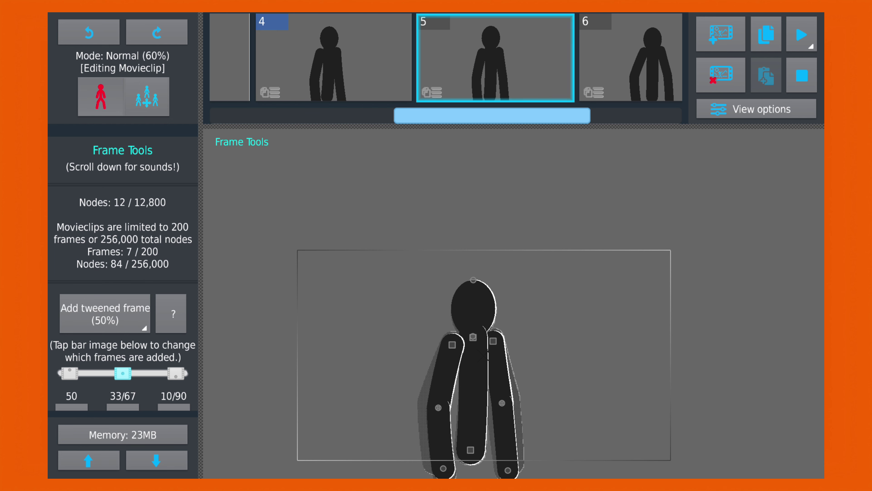
left_click_drag(598, 81, 482, 82)
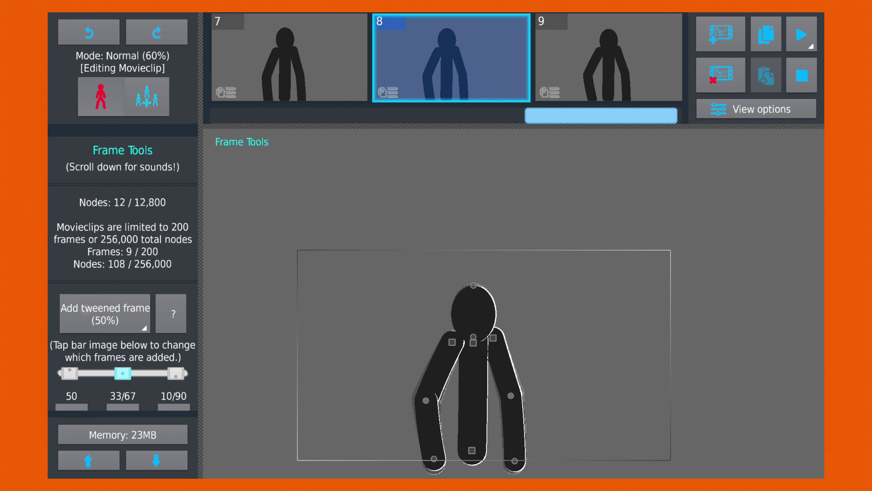
left_click(586, 69)
left_click_drag(586, 69, 570, 74)
key("space")
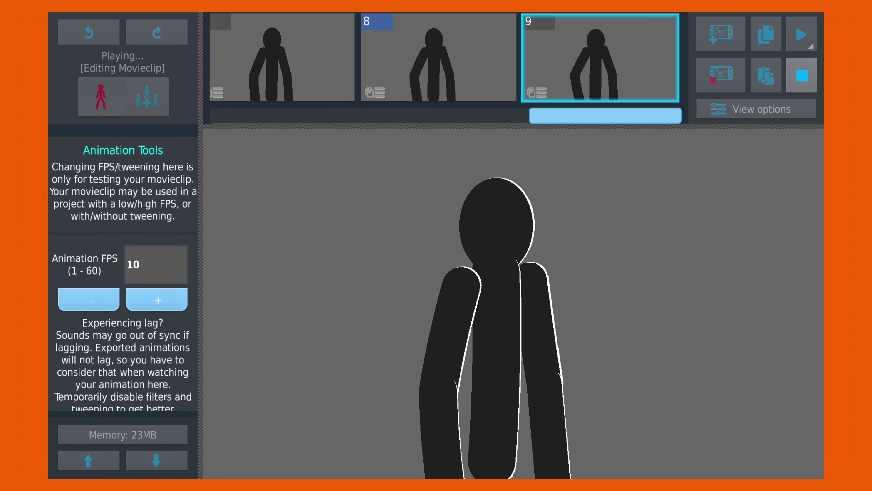
key("space")
Insert tweened frames between each of the remaining keyframes
left_click(106, 326)
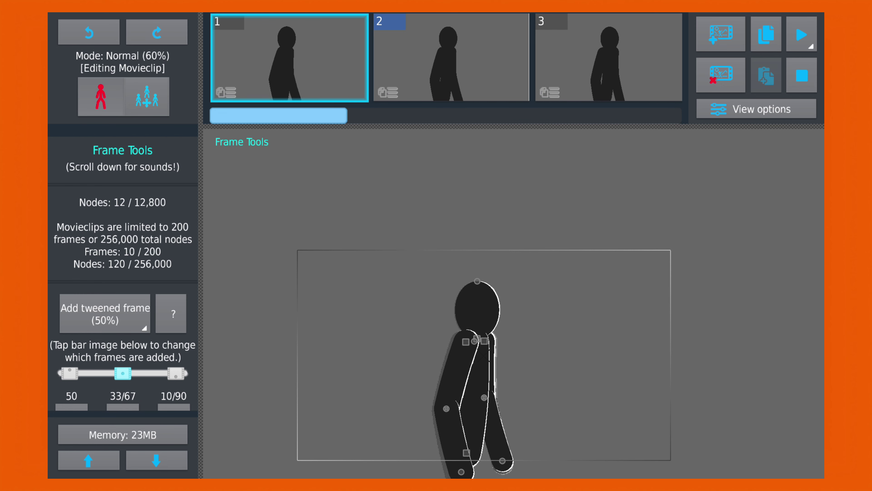
left_click(106, 326)
left_click(105, 326)
left_click(106, 326)
left_click(524, 73)
left_click(103, 318)
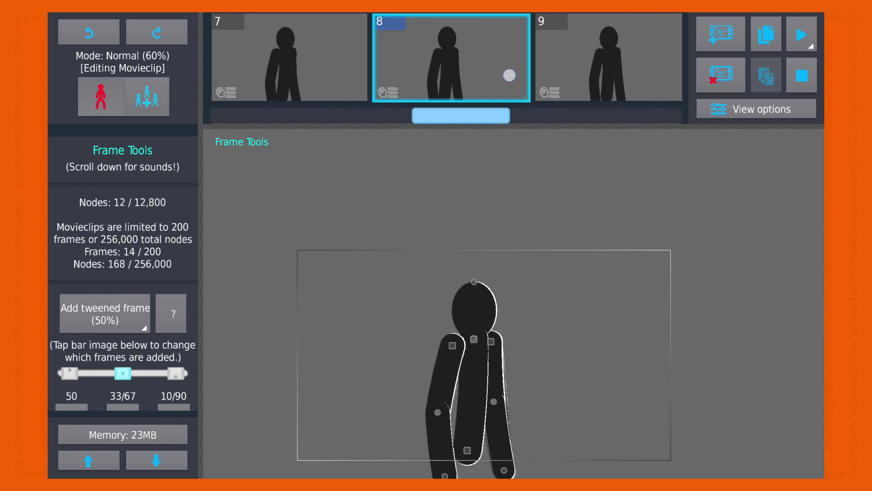
left_click(509, 74)
left_click(103, 318)
left_click(584, 73)
left_click(103, 318)
left_click(584, 74)
left_click(104, 318)
Check the head node's position across frames 11 to 14
left_click(608, 57)
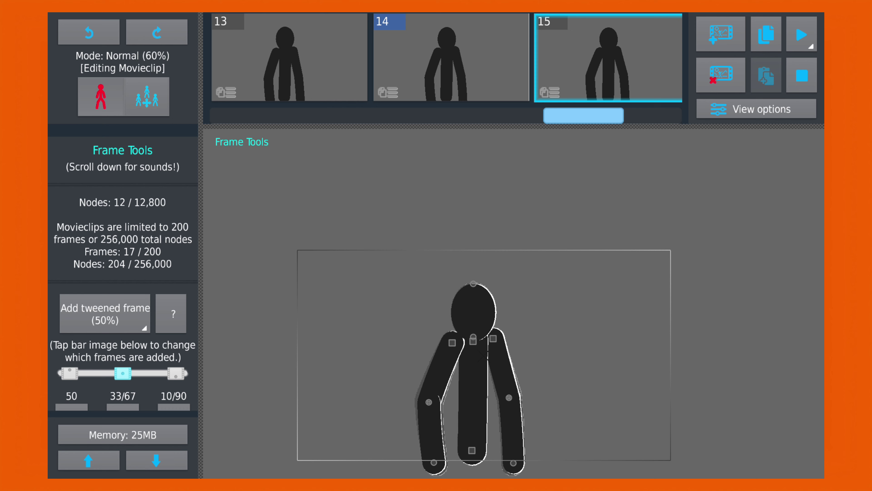
left_click(452, 57)
left_click(311, 58)
left_click(256, 57)
left_click(561, 70)
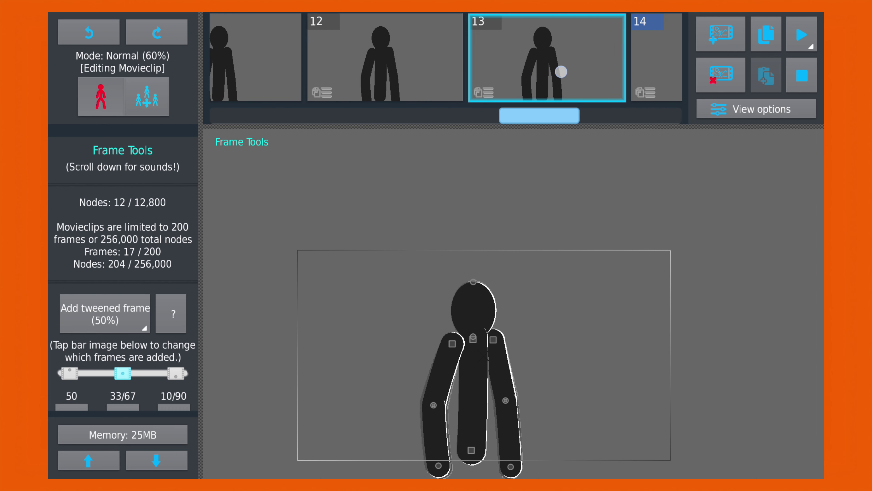
scroll(481, 344, "up", 3)
left_click(623, 70)
left_click(458, 257)
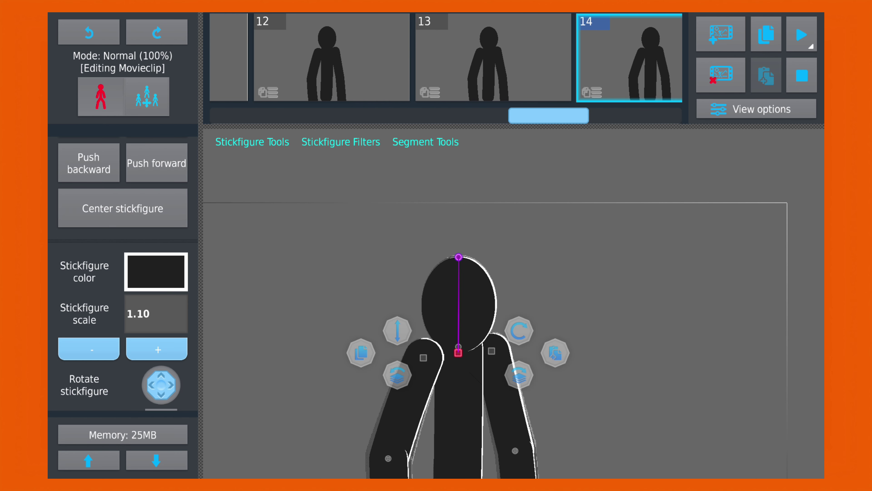
left_click(493, 57)
left_click(332, 57)
left_click(458, 257)
left_click(228, 57)
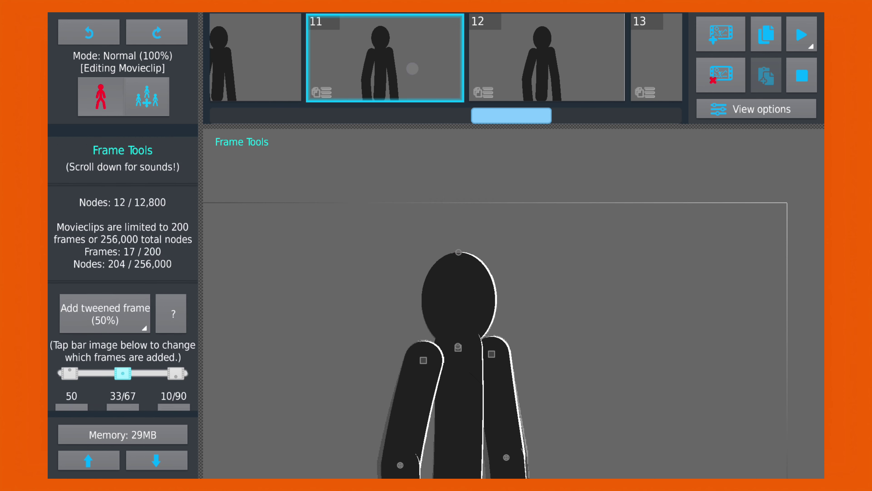
left_click(459, 252)
left_click(254, 58)
Step through frames 13 to 17 and play the finished 17-frame run cycle
left_click(570, 78)
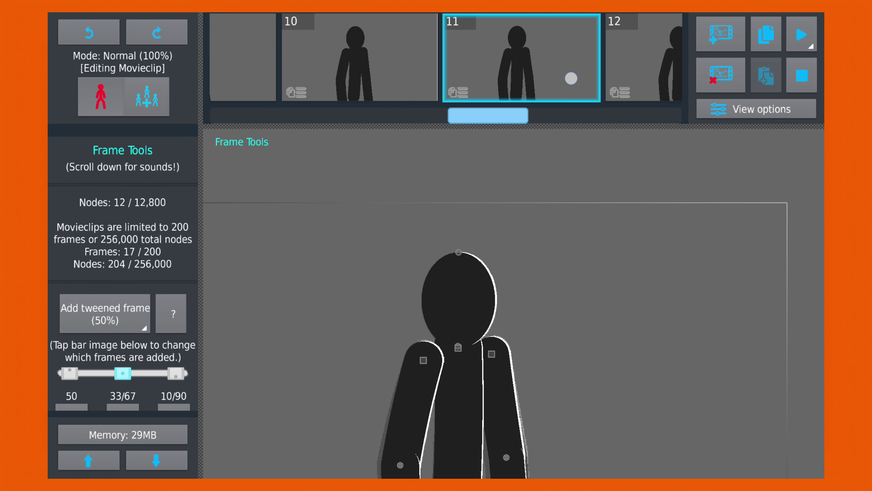
left_click(645, 69)
left_click(554, 59)
left_click(607, 71)
left_click(584, 65)
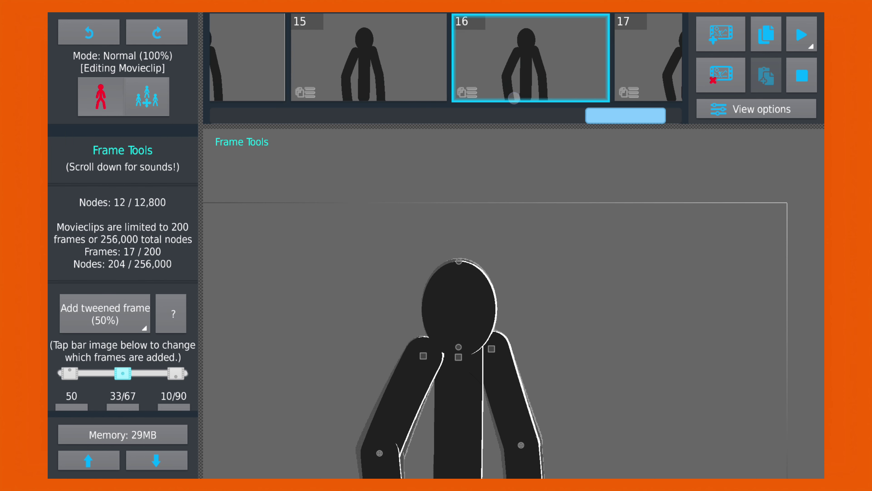
left_click(601, 65)
scroll(402, 240, "down", 5)
left_click(801, 34)
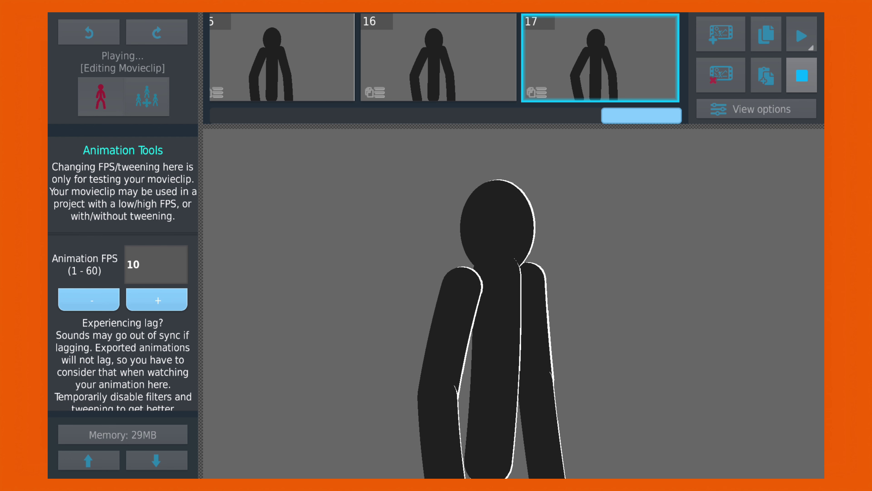
Stop playback and save the movieclip to the library as 'pose'
left_click(583, 233)
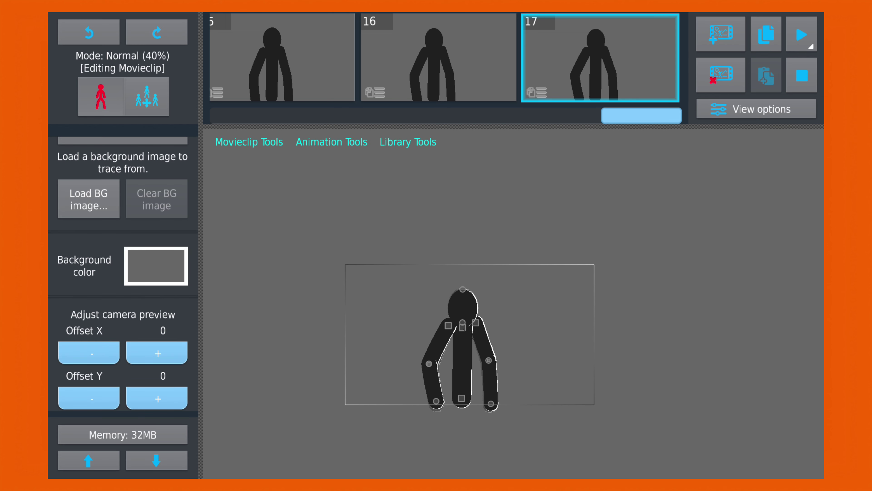
left_click(249, 142)
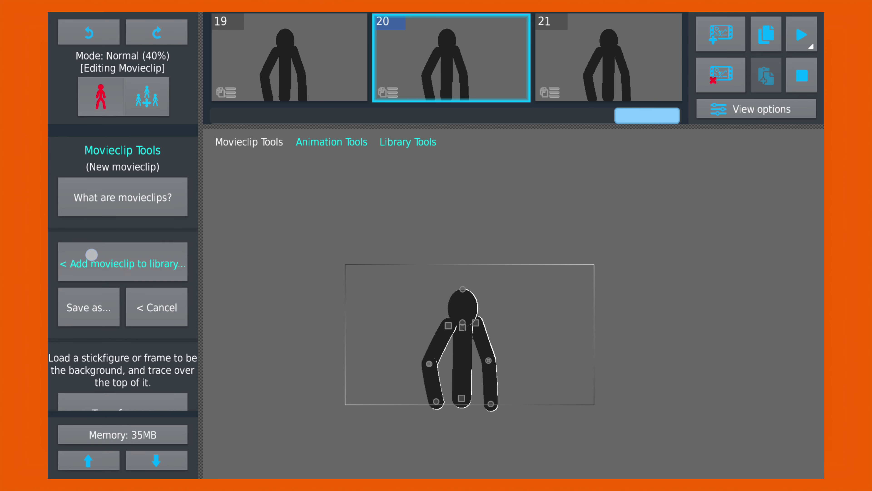
left_click(91, 254)
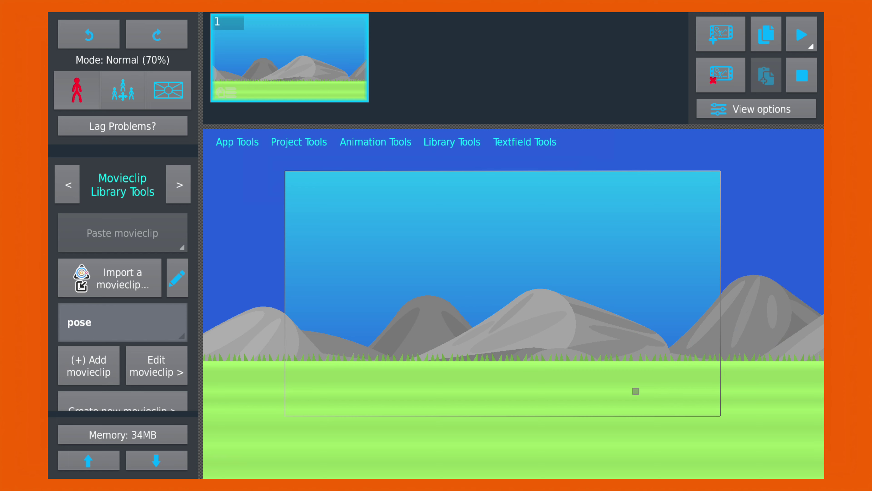
Place the 'pose' movieclip on the mountain stage and insert extra scene frames
left_click(89, 367)
left_click(353, 151)
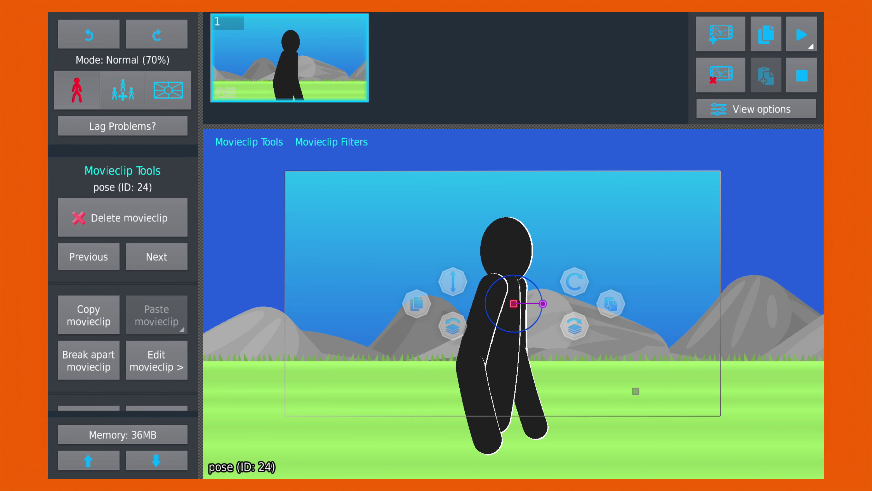
scroll(123, 283, "down", 10)
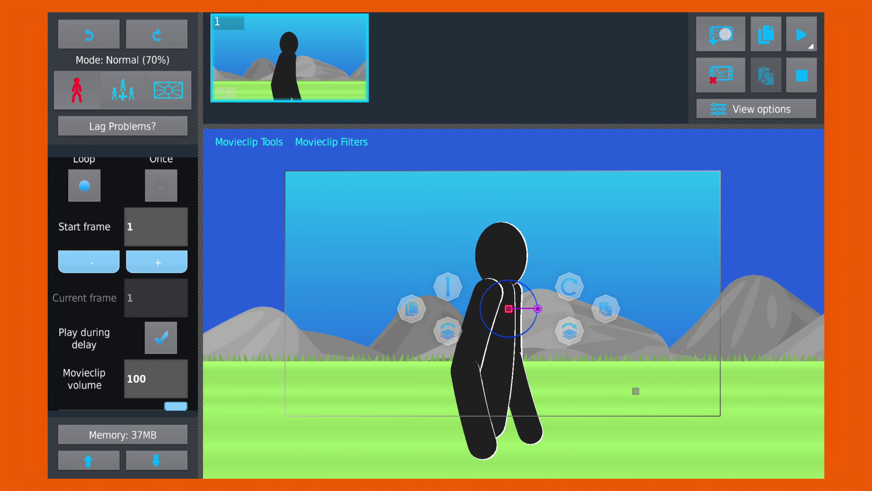
key("Insert")
key("Insert")
key("Insert")
key("Insert")
key("Insert")
key("Insert")
key("Insert")
key("Insert")
key("Insert")
key("Insert")
key("Insert")
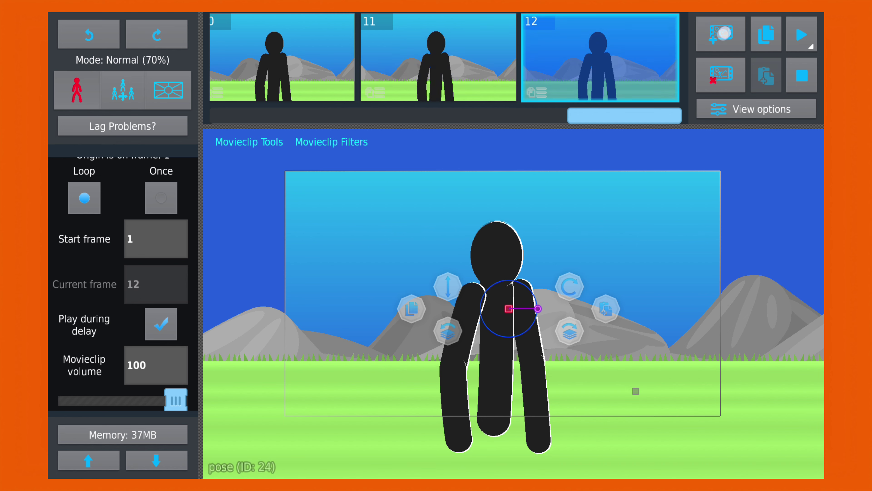
key("Insert")
key("Insert")
key("Insert")
key("Insert")
key("Insert")
key("Insert")
key("Insert")
key("Insert")
key("Insert")
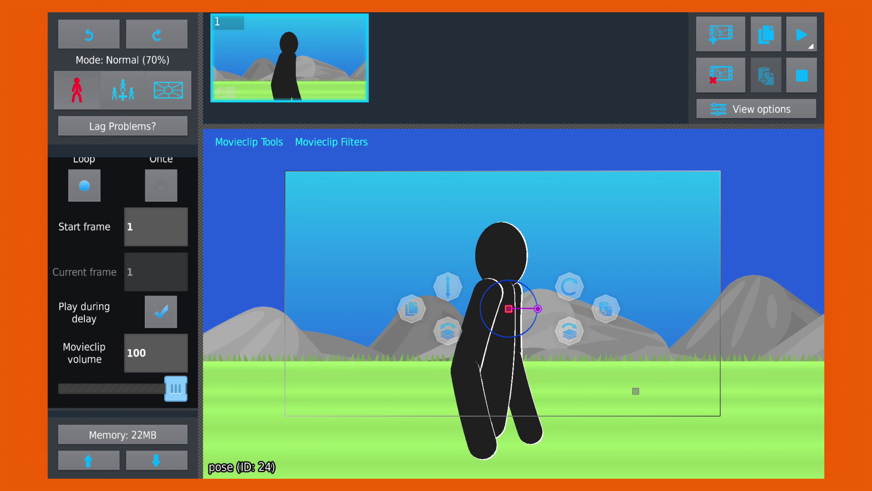
Open the nudge arrows window, add frames 2 and 3, and nudge the mountain background right
left_click(755, 109)
left_click(750, 227)
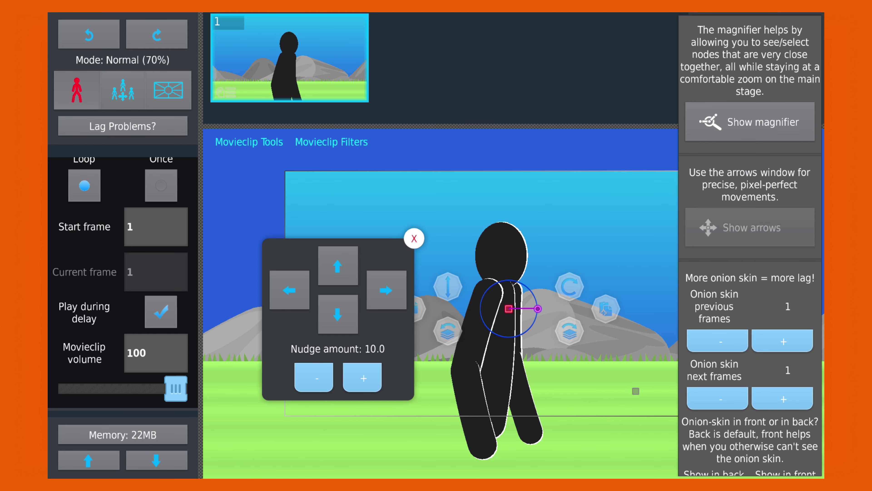
left_click_drag(419, 371, 791, 288)
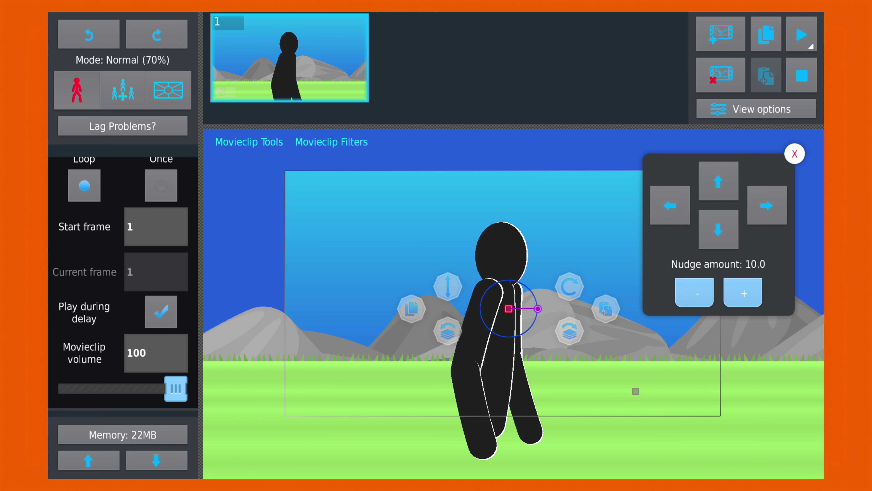
left_click(721, 33)
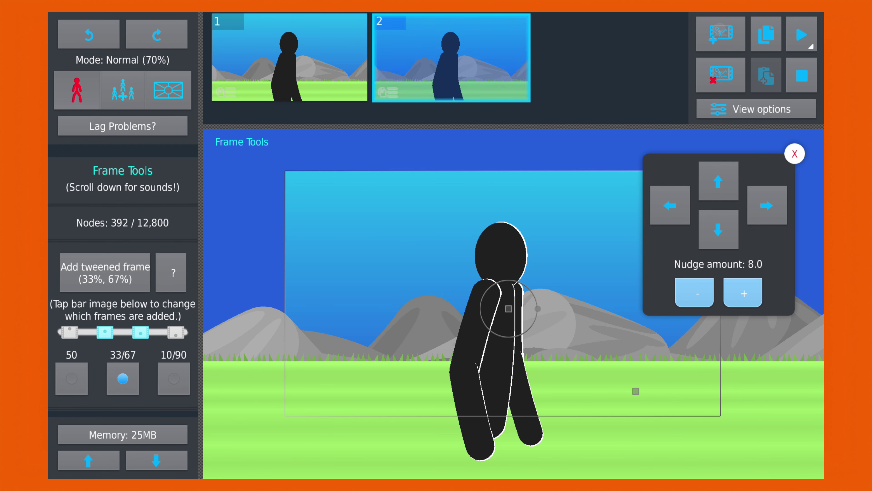
left_click(635, 391)
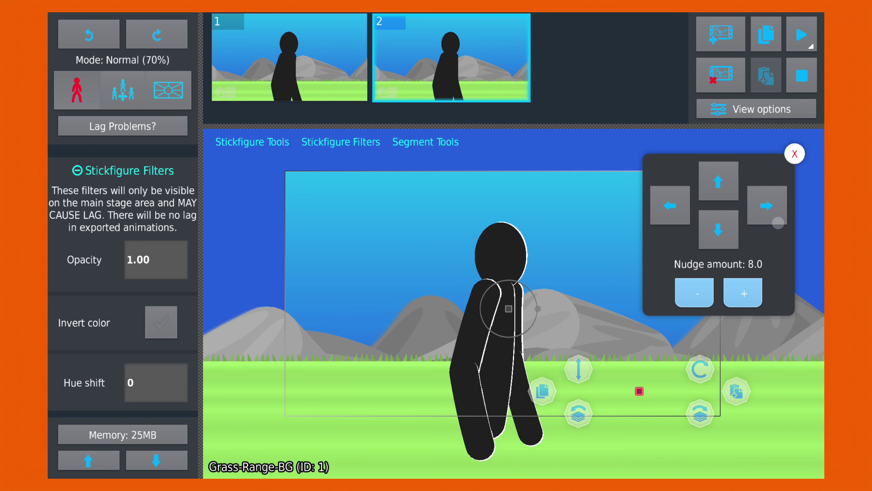
left_click(720, 33)
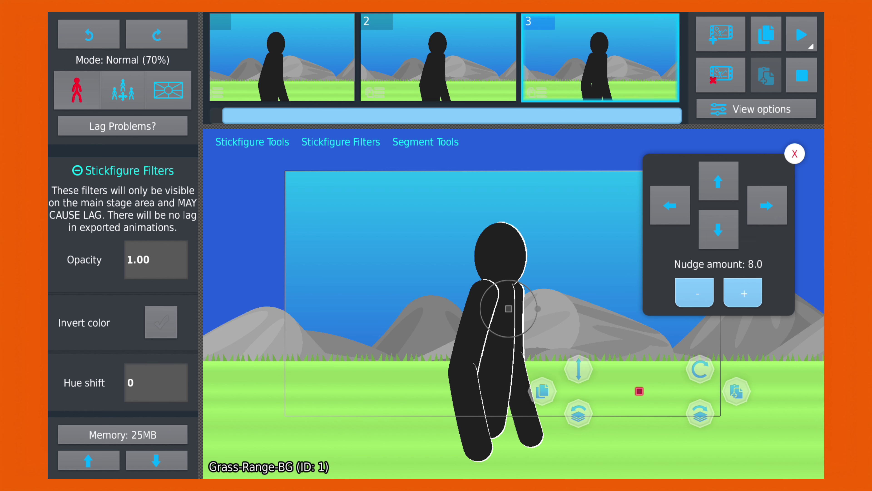
left_click(769, 208)
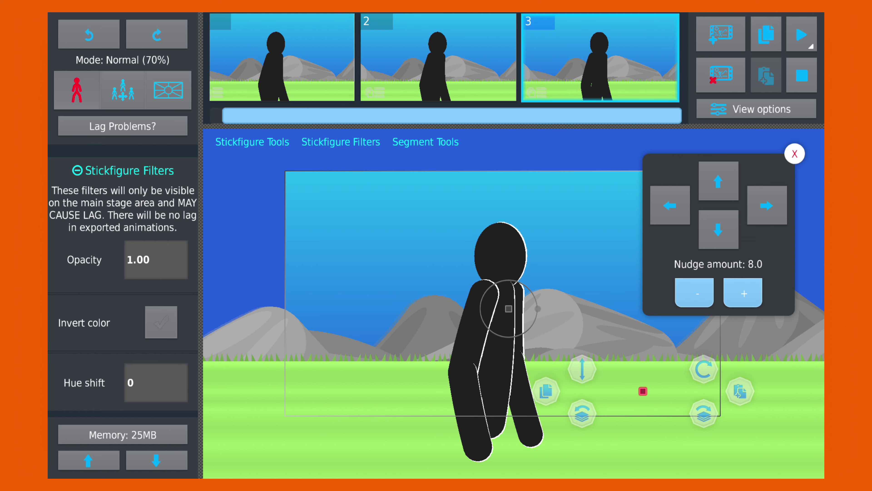
Add frames 4 through 12, shifting the background right by nudge amount 10.0 each time
left_click(705, 38)
left_click(767, 205)
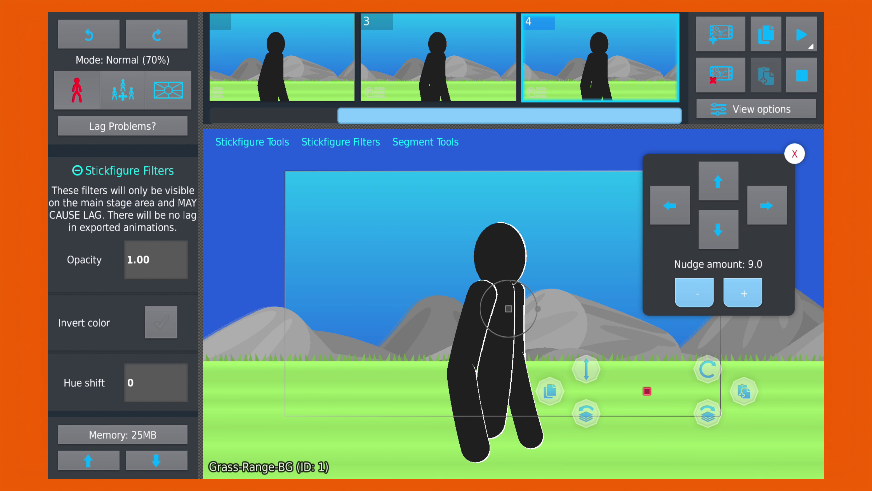
left_click(742, 292)
left_click(720, 34)
left_click(767, 206)
left_click(720, 33)
left_click(767, 206)
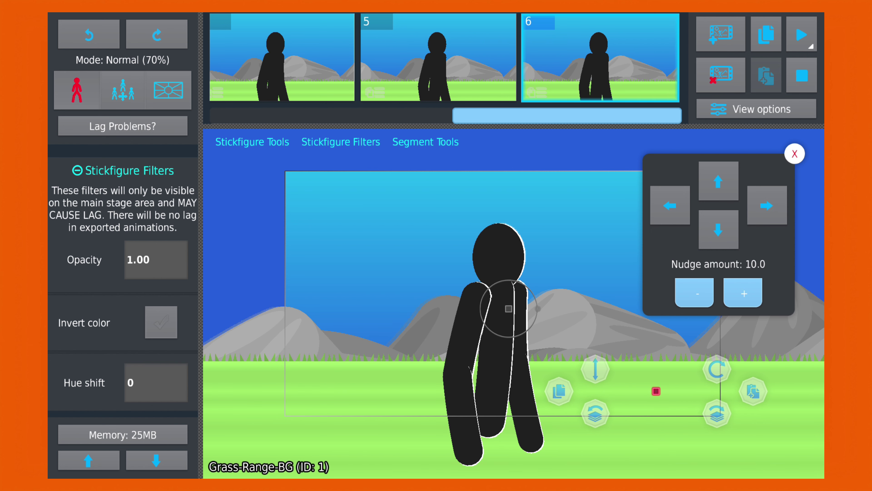
left_click(721, 33)
left_click(767, 206)
left_click(721, 33)
left_click(767, 206)
left_click(721, 33)
left_click(767, 206)
left_click(721, 33)
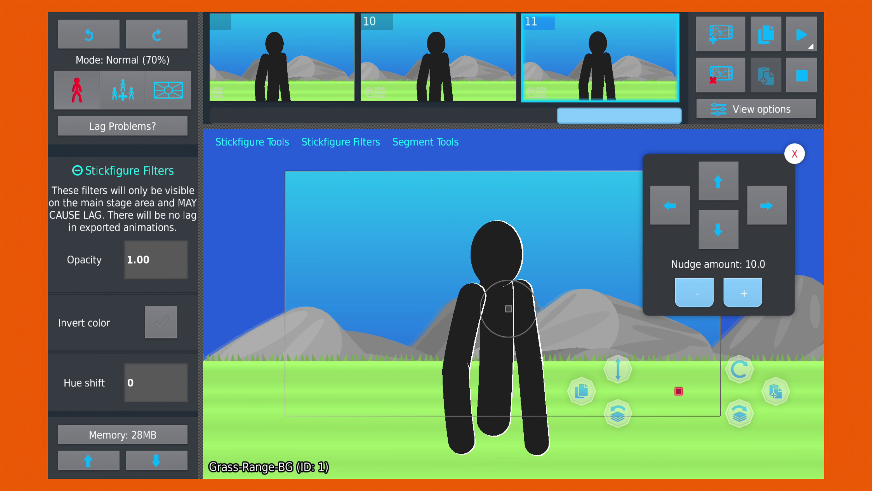
left_click(766, 205)
left_click(720, 34)
Lower the nudge amount to 7.0 and add the final frames, shifting the background further right
left_click(694, 292)
left_click(720, 33)
left_click(694, 292)
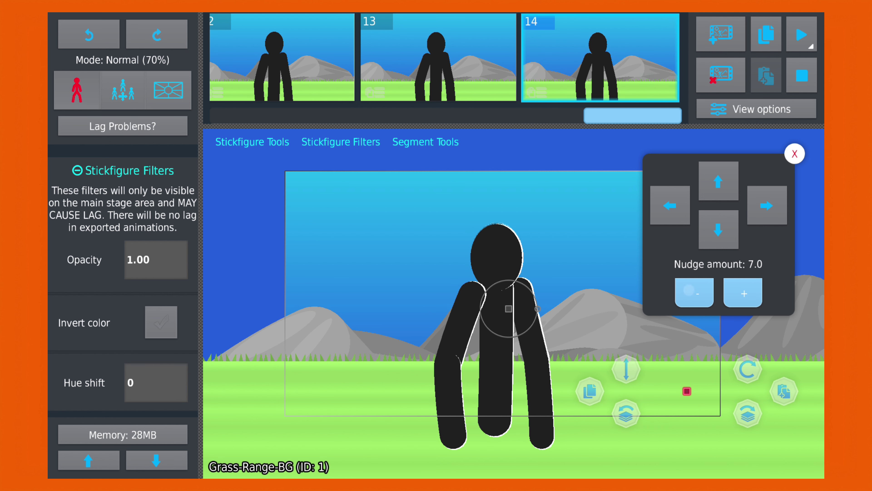
left_click(766, 206)
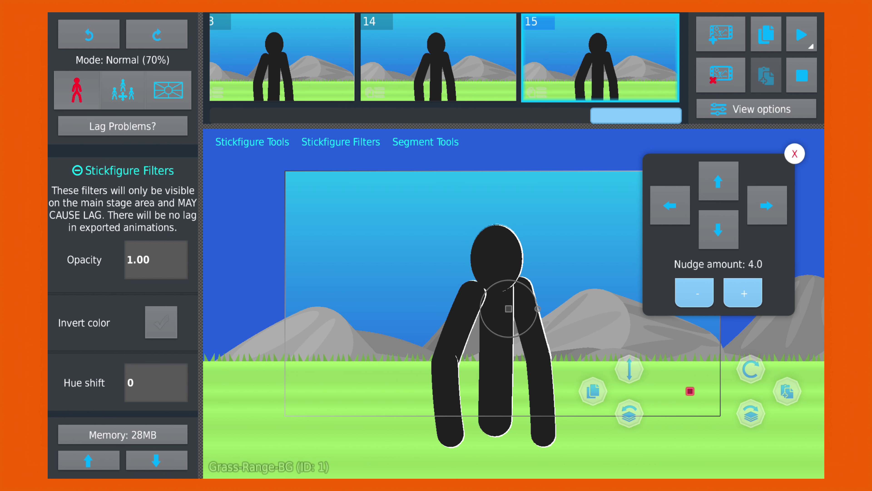
left_click(766, 205)
left_click(721, 34)
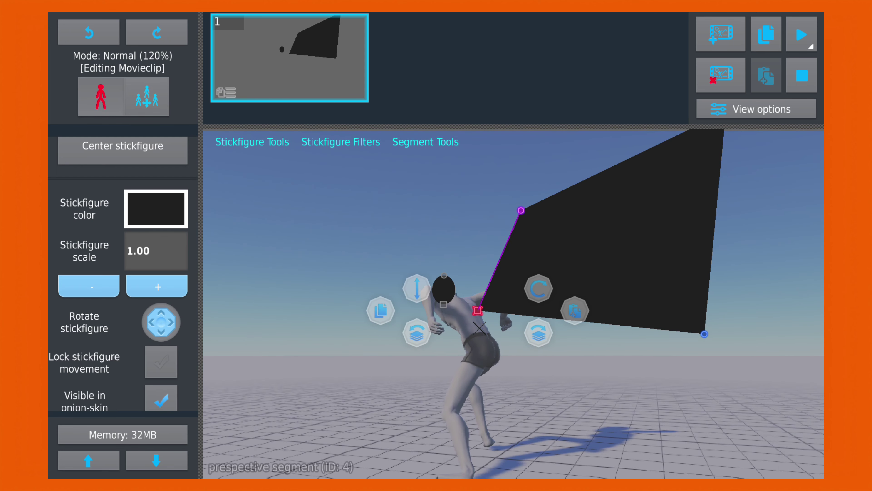
Scale the torso shape to 0.50 and fit its corners over the runner's back and hips
left_click(88, 285)
left_click(89, 285)
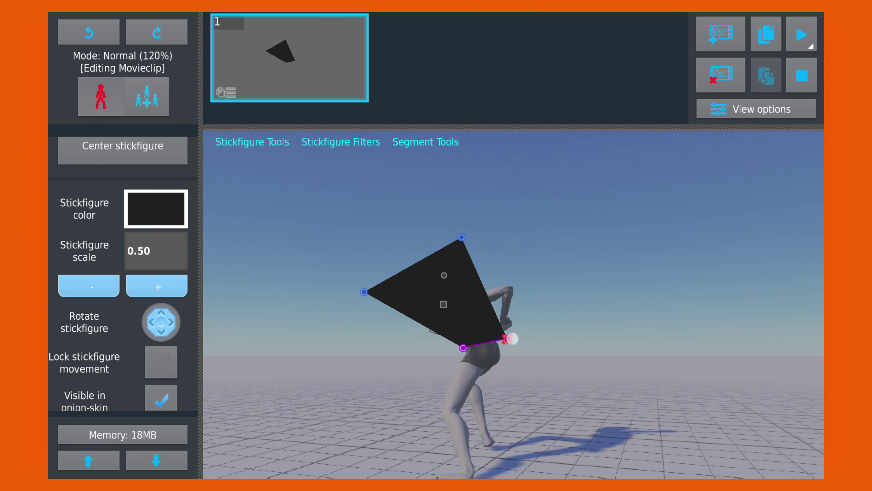
scroll(480, 275, "up", 3)
left_click_drag(246, 215, 467, 383)
left_click_drag(461, 336, 395, 279)
left_click_drag(615, 229, 460, 267)
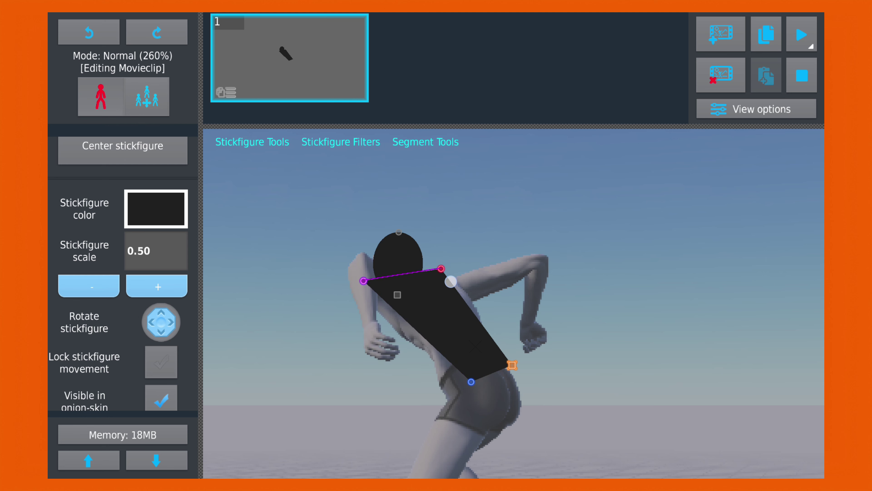
left_click_drag(455, 383, 451, 387)
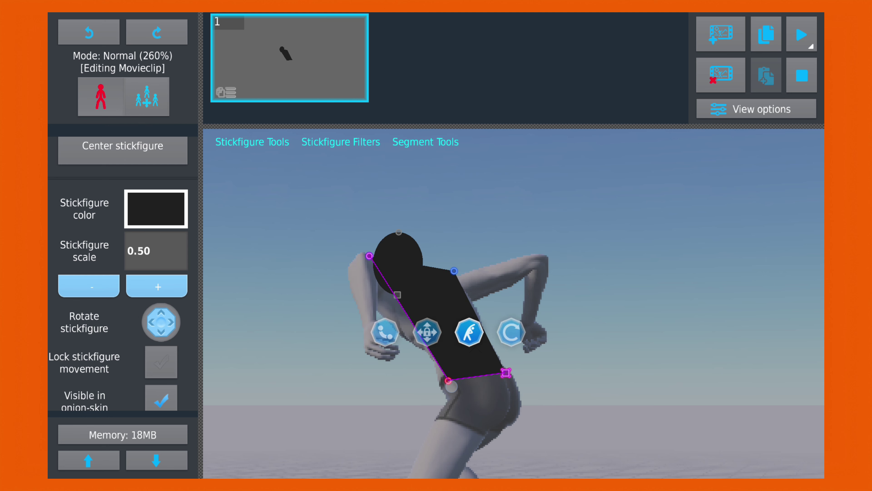
left_click(575, 303)
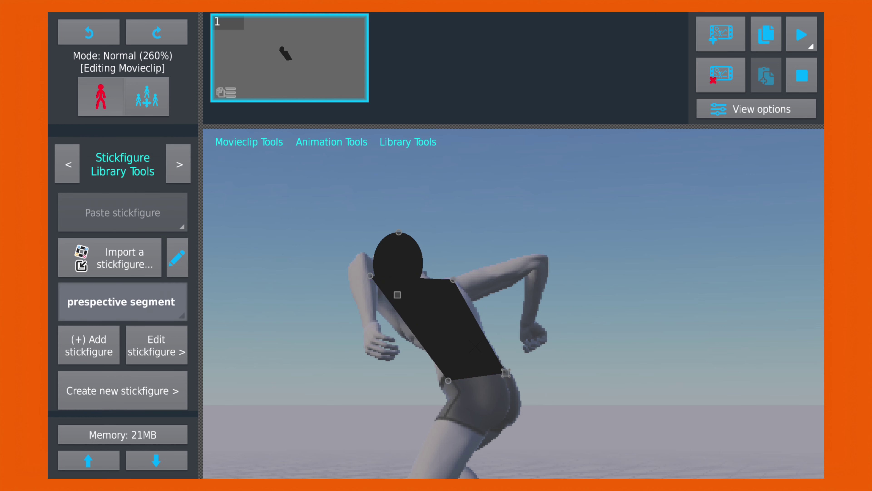
Add a black seg segment at 0.65 scale beside the runner's left arm
left_click(120, 301)
left_click(79, 231)
left_click(89, 345)
left_click(88, 285)
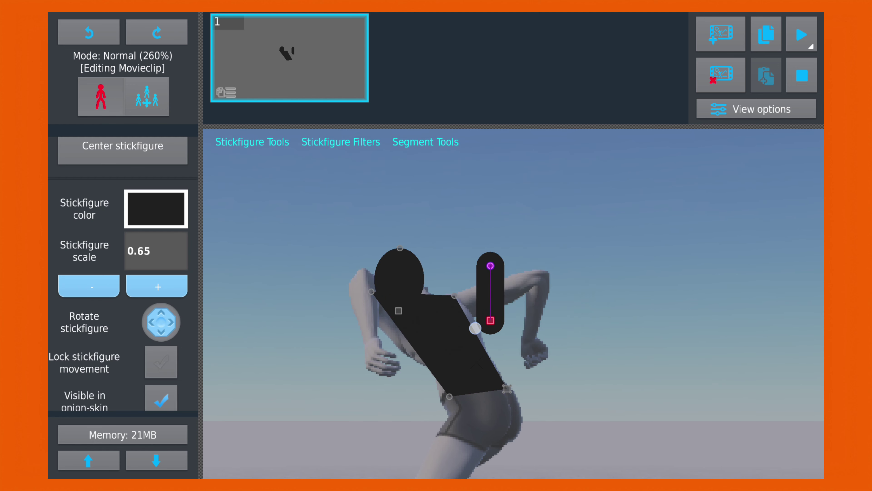
left_click_drag(474, 328, 302, 358)
left_click(157, 208)
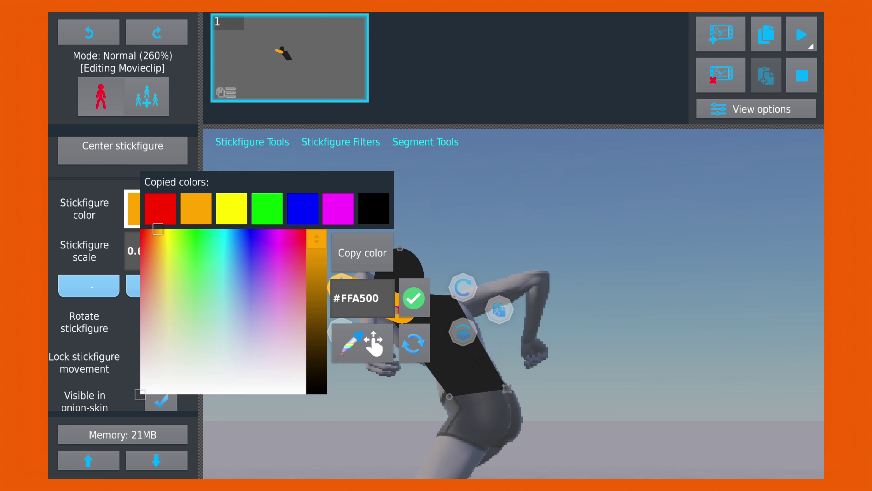
left_click(376, 341)
left_click_drag(341, 287, 358, 278)
left_click(252, 141)
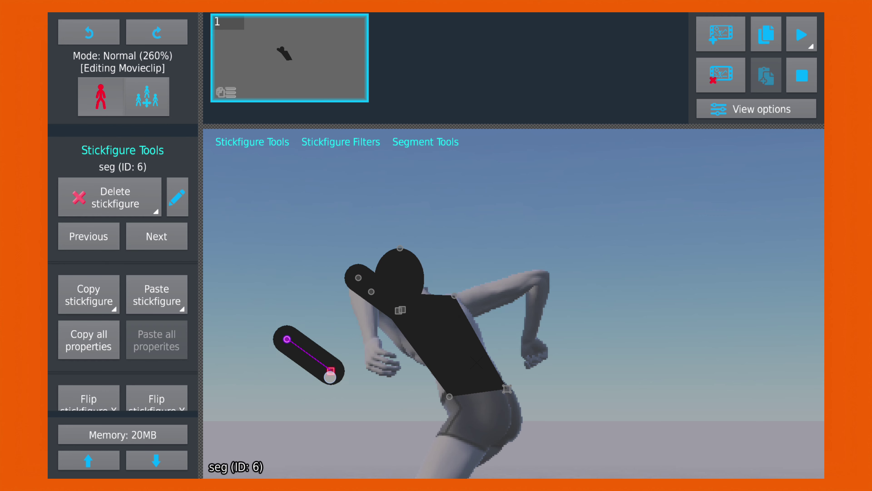
Join the new segment to the shoulder node as the left upper arm
scroll(123, 274, "down", 10)
left_click(89, 347)
left_click(400, 310)
left_click(161, 384)
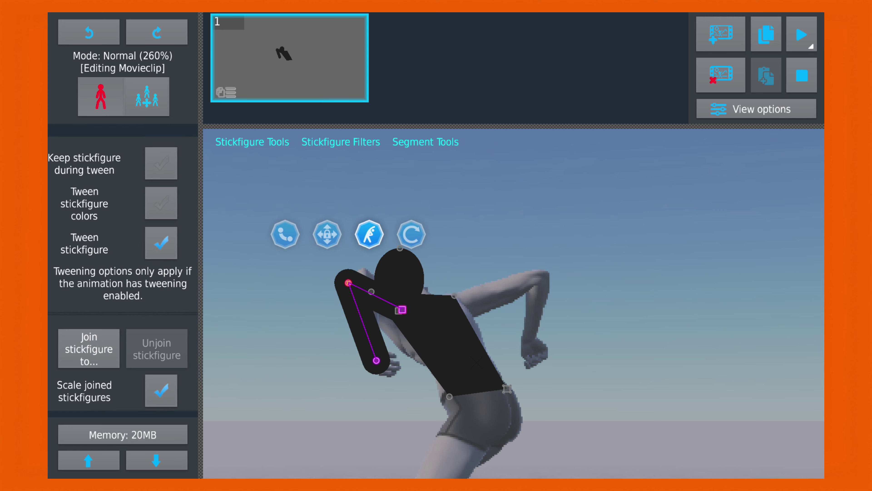
Copy the arm segment and place the copy on the runner's right arm
scroll(122, 275, "up", 10)
left_click(158, 294)
left_click(580, 254)
scroll(122, 274, "down", 2)
left_click_drag(580, 254, 508, 357)
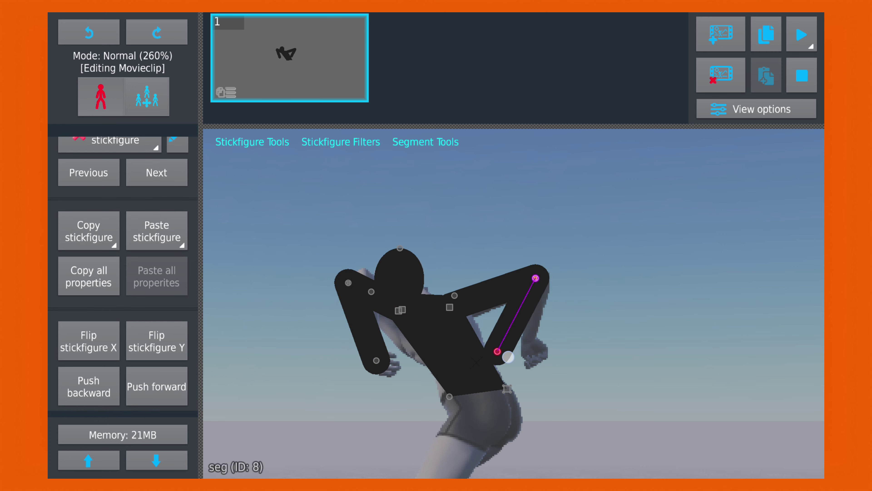
left_click(652, 206)
Paste segments to build a leg: thigh, knee-joined lower leg and foot
left_click(117, 202)
left_click_drag(418, 404, 478, 321)
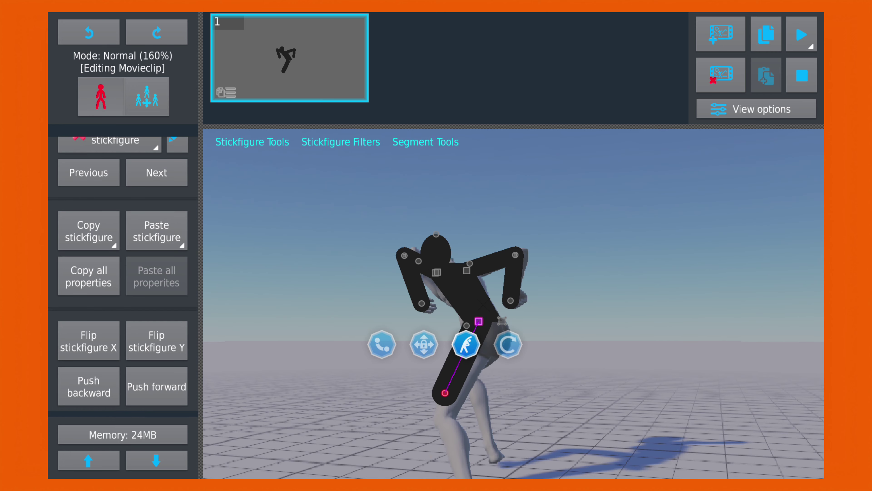
left_click(444, 393)
scroll(122, 275, "down", 10)
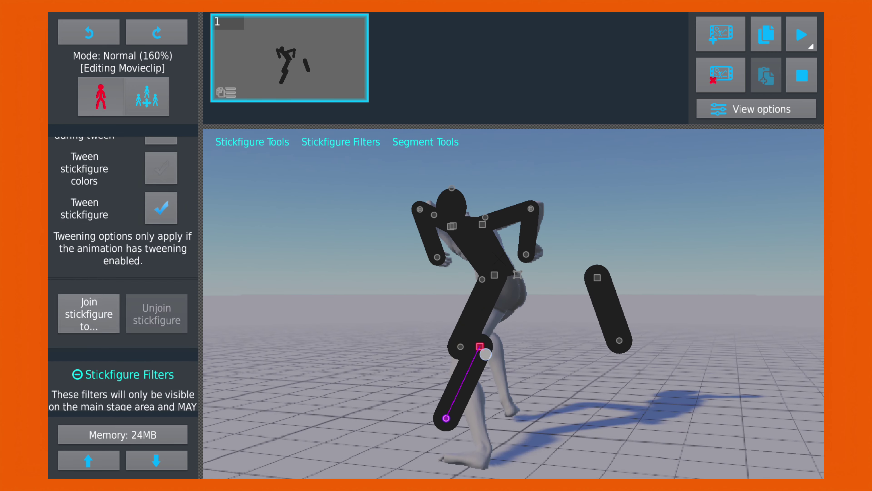
left_click(607, 309)
scroll(608, 309, "up", 2)
left_click_drag(371, 402, 447, 360)
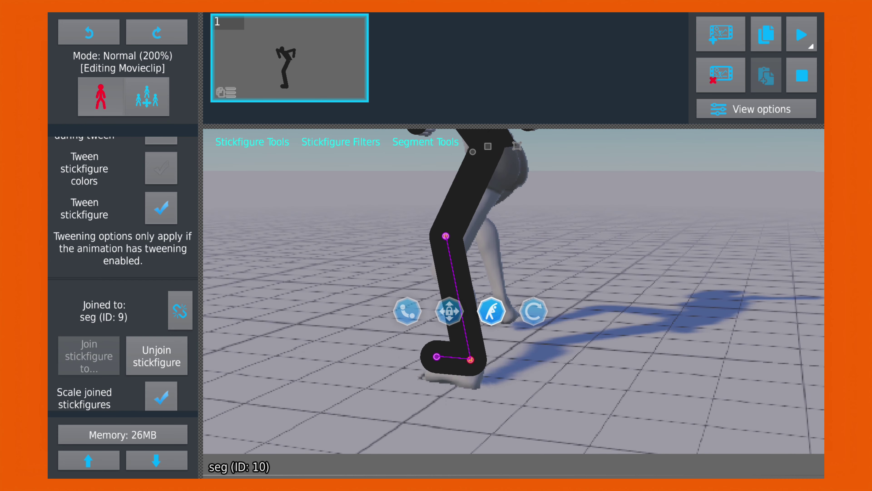
scroll(80, 290, "up", 10)
Copy the whole leg and paste it as a second leg scaled to 0.85
left_click(156, 295)
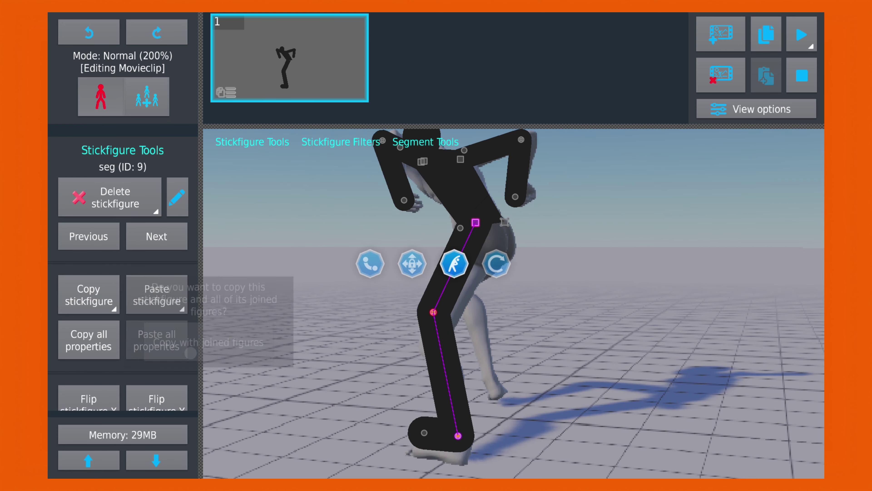
left_click(525, 329)
scroll(123, 274, "down", 8)
left_click(88, 335)
left_click(89, 335)
left_click(88, 335)
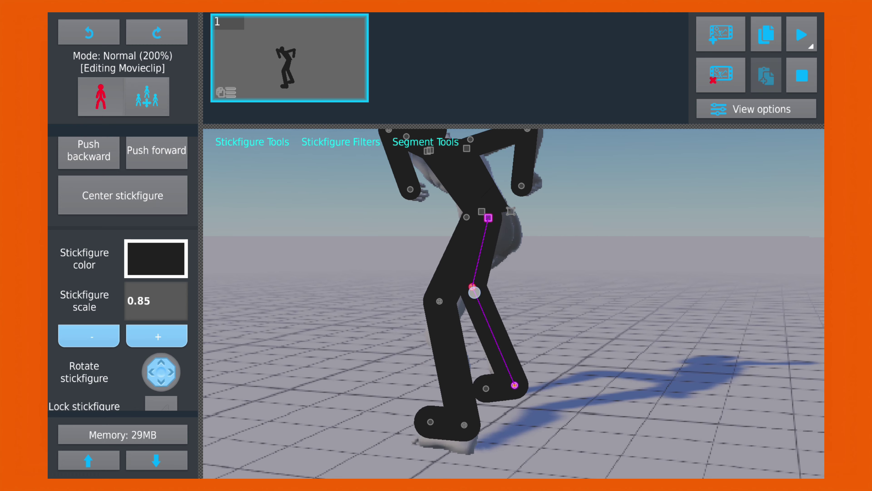
Attach the right forearm to the upper arm, checking the foot and forearm segments
left_click(472, 350)
scroll(473, 350, "up", 4)
scroll(473, 349, "down", 5)
left_click(443, 327)
scroll(515, 326, "up", 4)
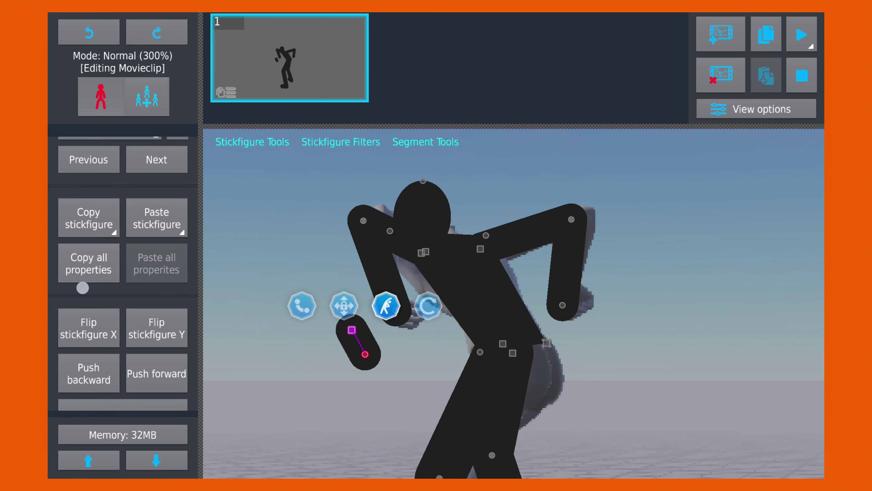
left_click(577, 323)
left_click(371, 343)
scroll(515, 366, "up", 4)
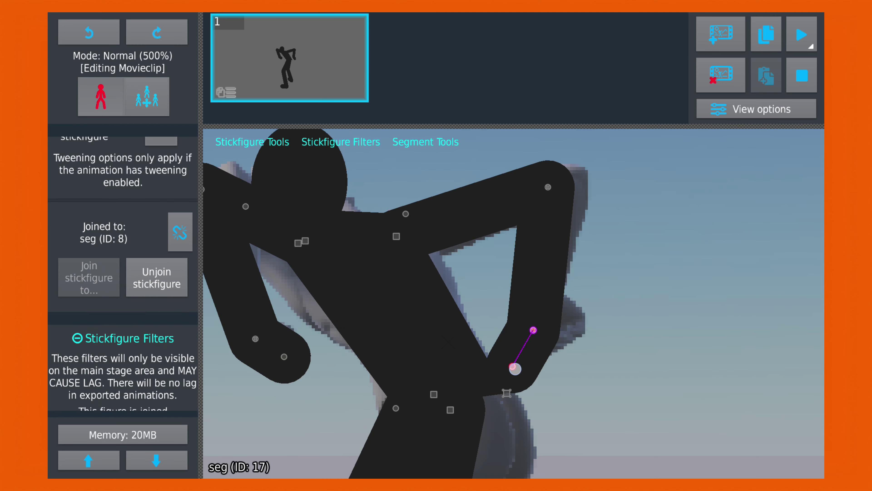
left_click(507, 373)
scroll(507, 373, "down", 5)
left_click(562, 351)
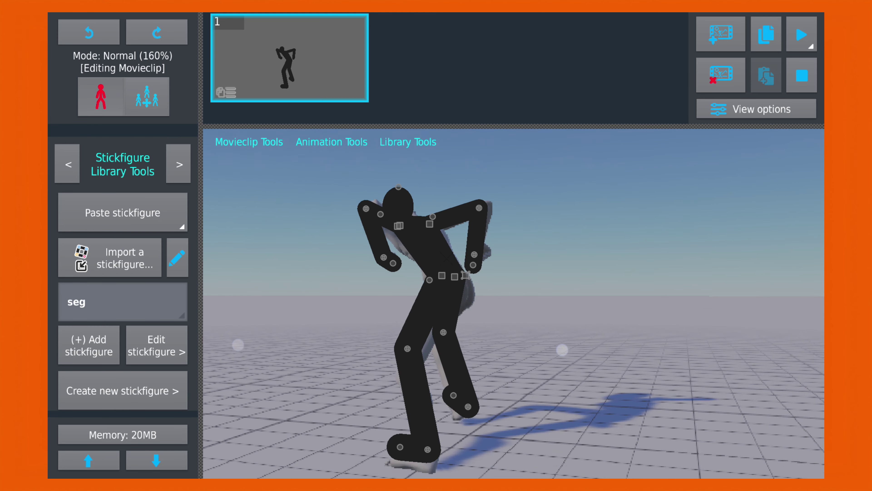
Give the head segment a white drop shadow
scroll(400, 206, "up", 4)
left_click(401, 206)
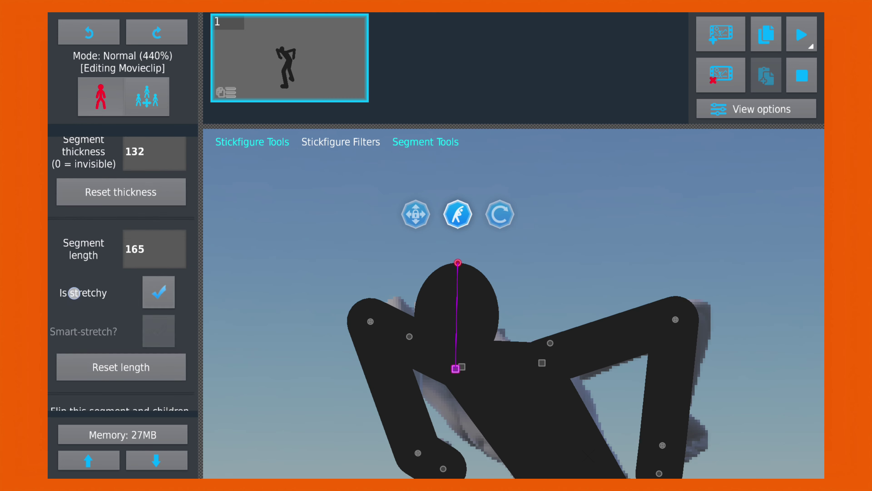
scroll(123, 240, "up", 5)
left_click(159, 277)
left_click(417, 162)
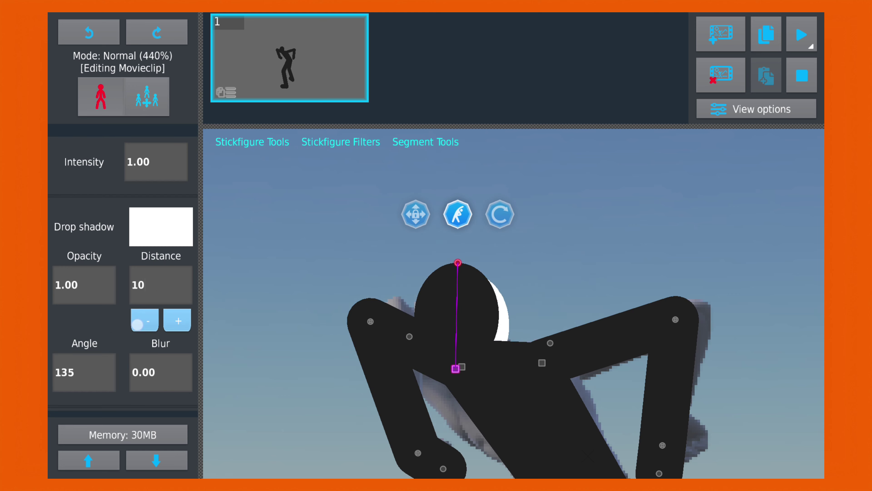
Adjust both arms' upper arm and forearm segments over the runner
scroll(440, 294, "down", 2)
left_click(441, 397)
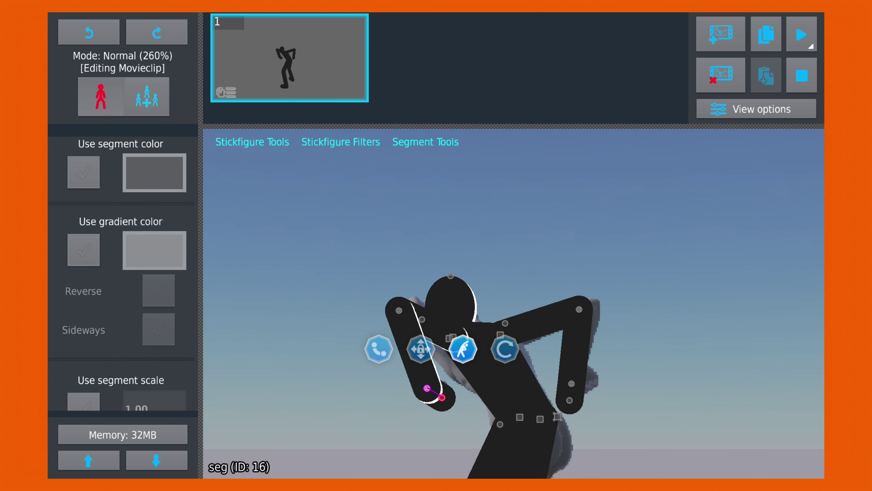
scroll(405, 393, "up", 2)
left_click(417, 371)
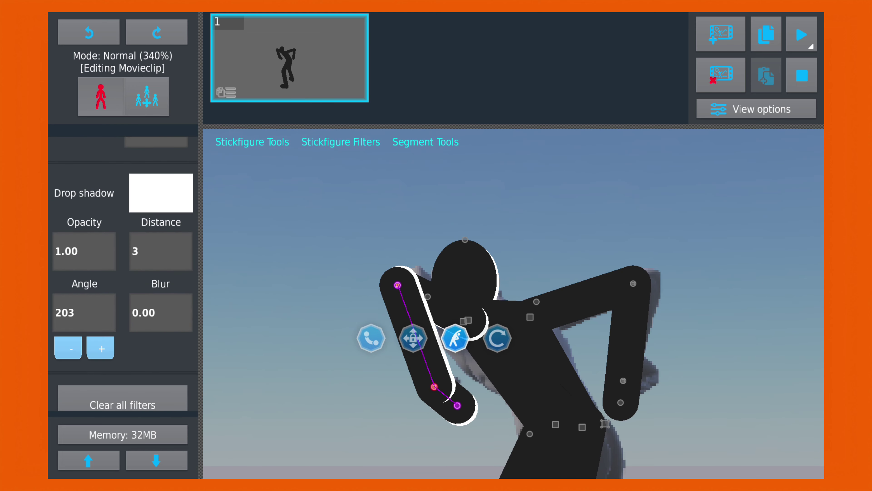
left_click(633, 283)
left_click(620, 402)
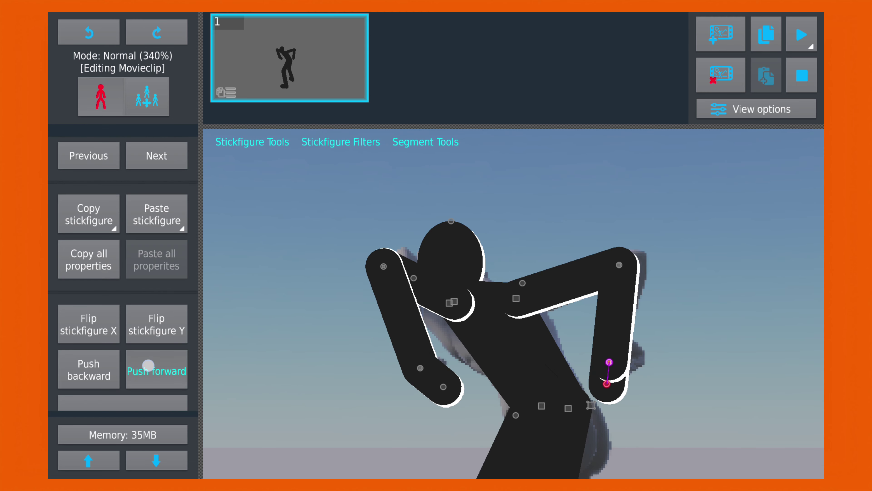
Adjust the hip and shoulder segments to fit the crouched pose
left_click(591, 404)
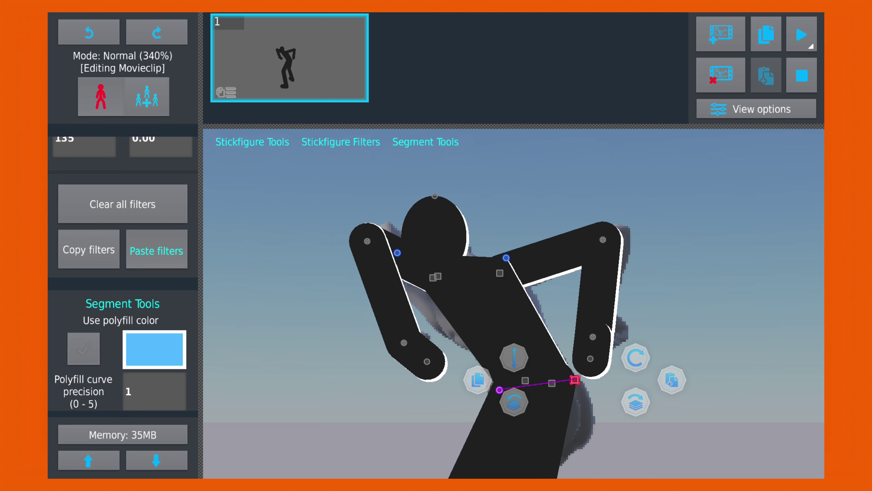
scroll(506, 257, "up", 1)
left_click(506, 257)
scroll(488, 328, "down", 3)
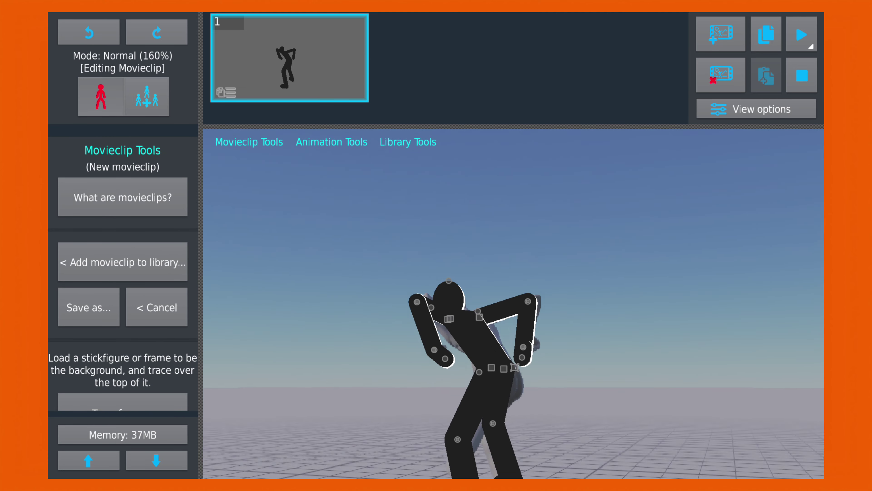
Fit the rear leg and bend the foot to match the runner's foot
left_click(505, 297)
scroll(536, 326, "up", 2)
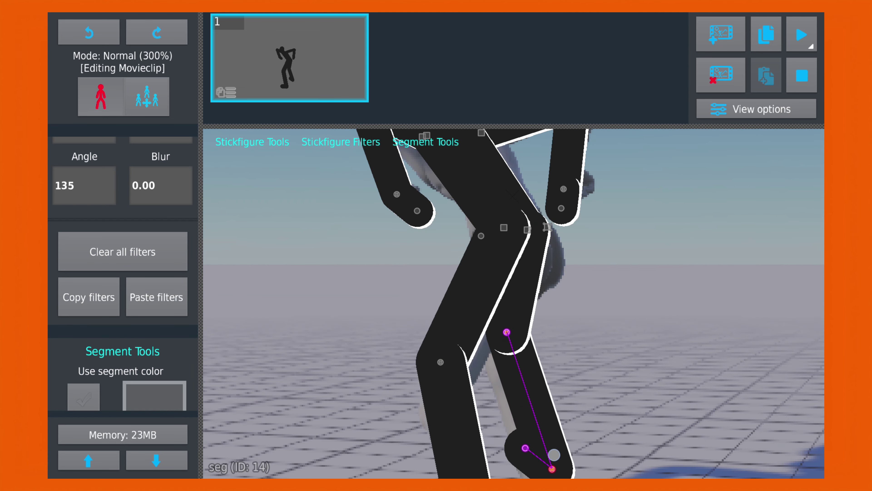
scroll(498, 326, "down", 2)
left_click(464, 399)
left_click(415, 141)
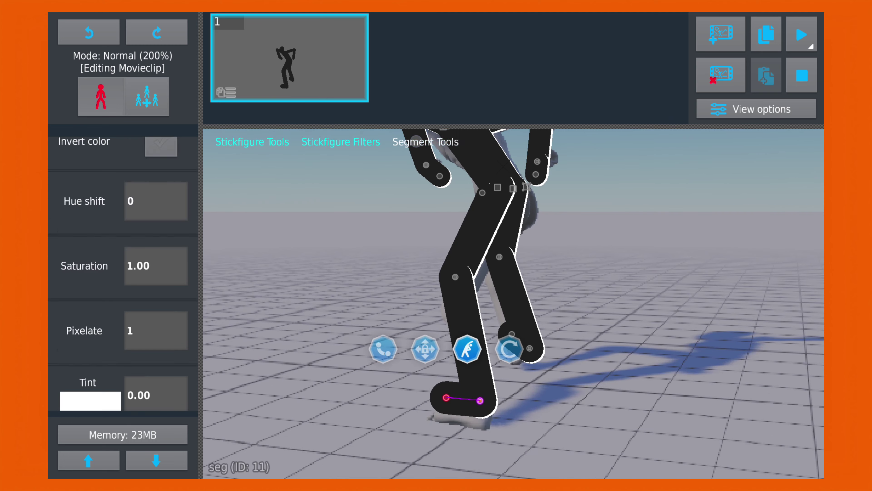
scroll(628, 312, "up", 2)
scroll(584, 330, "down", 4)
left_click(554, 351)
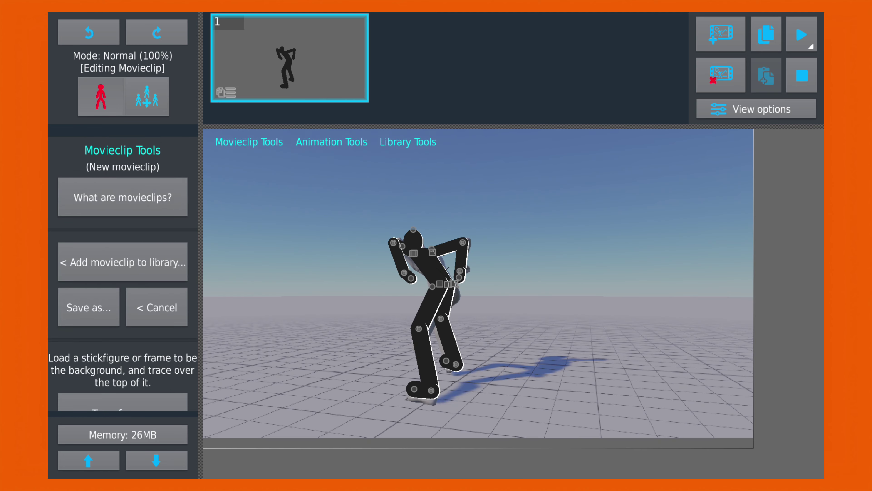
Add frame 2 and shift the figure left onto the leaning runner
key("ctrl+n")
scroll(447, 268, "up", 2)
left_click_drag(446, 275, 378, 275)
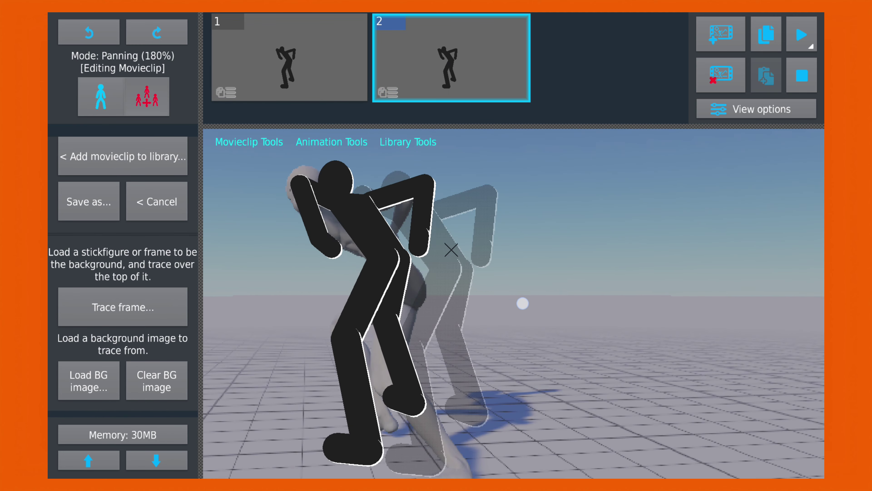
scroll(685, 360, "up", 2)
scroll(634, 355, "down", 1)
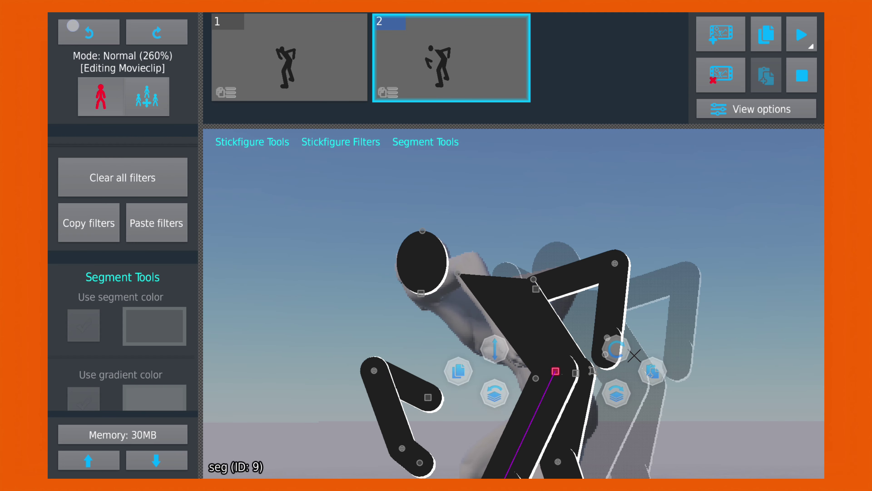
left_click(73, 26)
scroll(515, 302, "down", 2)
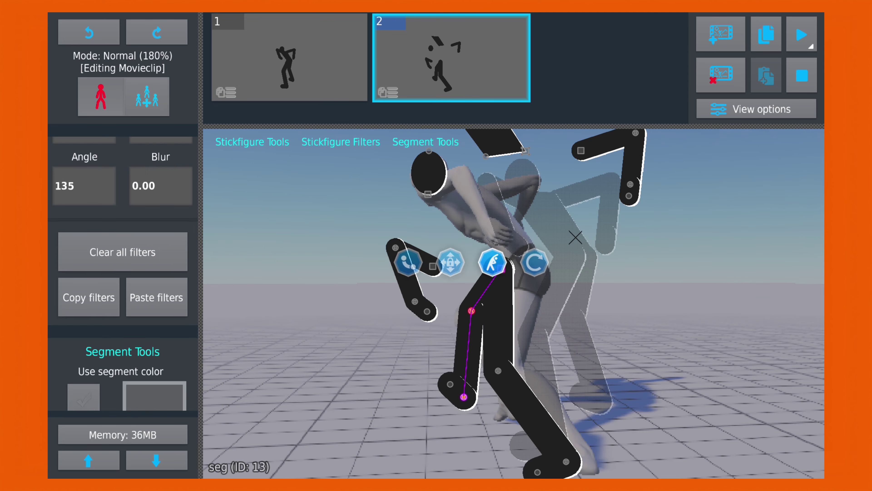
scroll(584, 248, "up", 1)
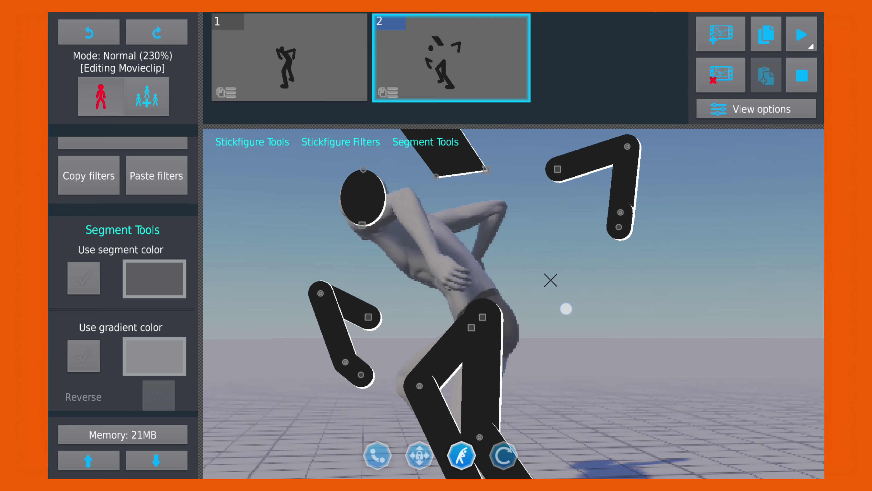
Raise the left arm beside the head and adjust hip and head for frame 2's pose
left_click(498, 364)
left_click(344, 366)
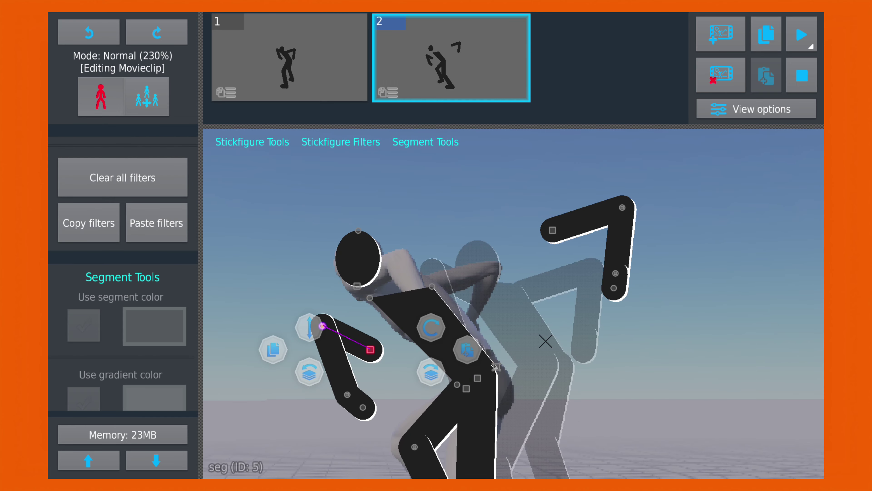
left_click_drag(363, 378, 376, 334)
left_click(360, 293)
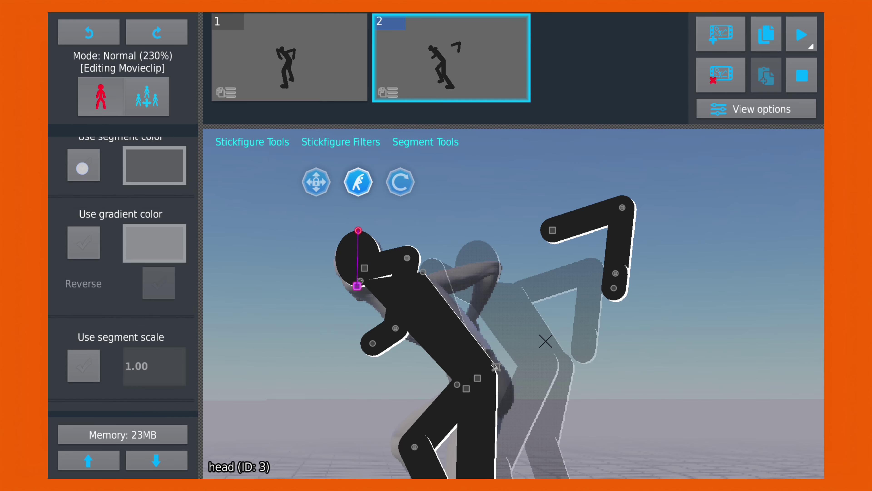
left_click(400, 295)
scroll(481, 309, "up", 3)
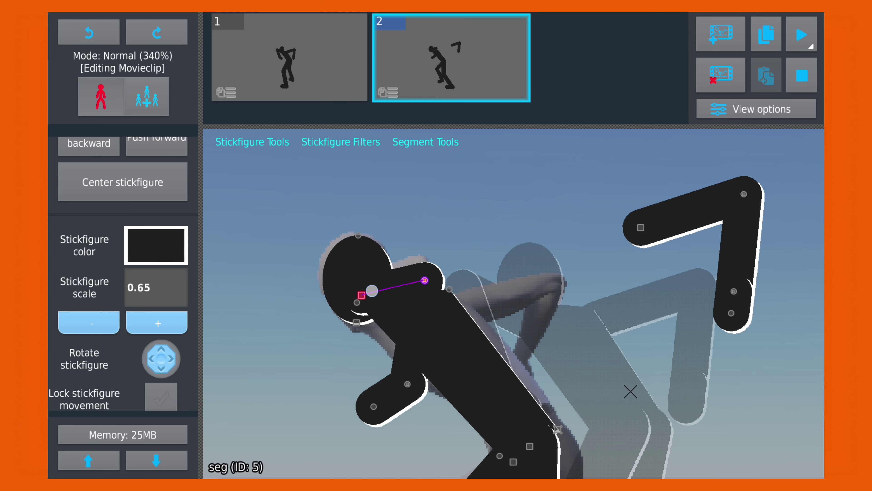
scroll(123, 275, "up", 5)
scroll(123, 275, "down", 1)
scroll(480, 309, "down", 4)
scroll(481, 309, "up", 1)
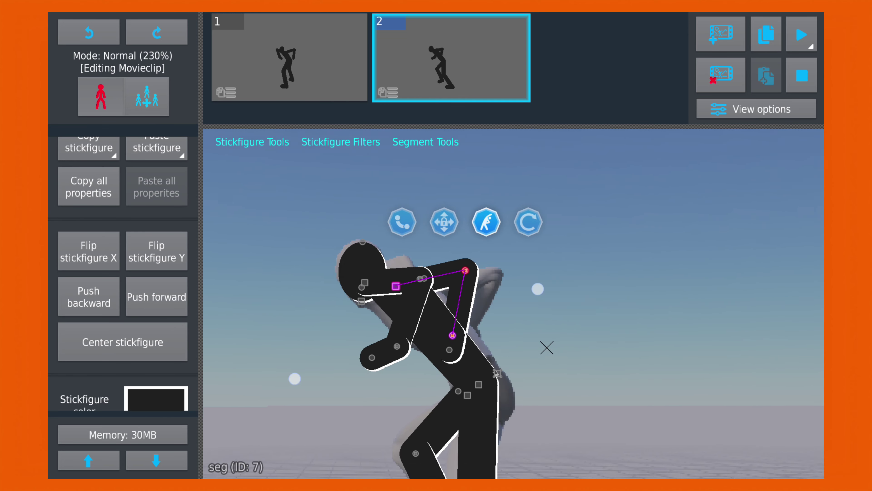
scroll(481, 310, "up", 4)
Add frame 3 and select it for the next pose
scroll(481, 309, "down", 6)
left_click(596, 281)
left_click(451, 58)
scroll(481, 309, "up", 3)
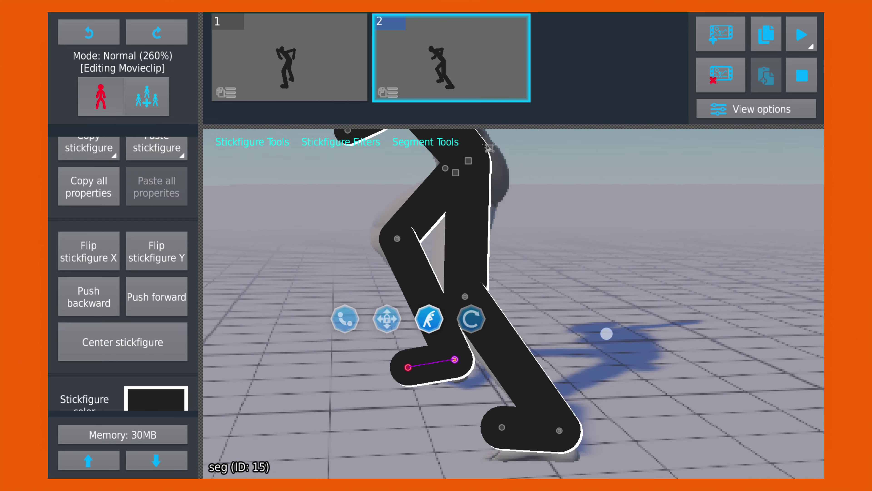
scroll(481, 309, "down", 3)
left_click(720, 33)
scroll(532, 315, "down", 2)
Fit frame 3's front leg and rear thigh segments to the runner's forward stride
left_click(532, 315)
scroll(531, 316, "up", 4)
left_click(550, 309)
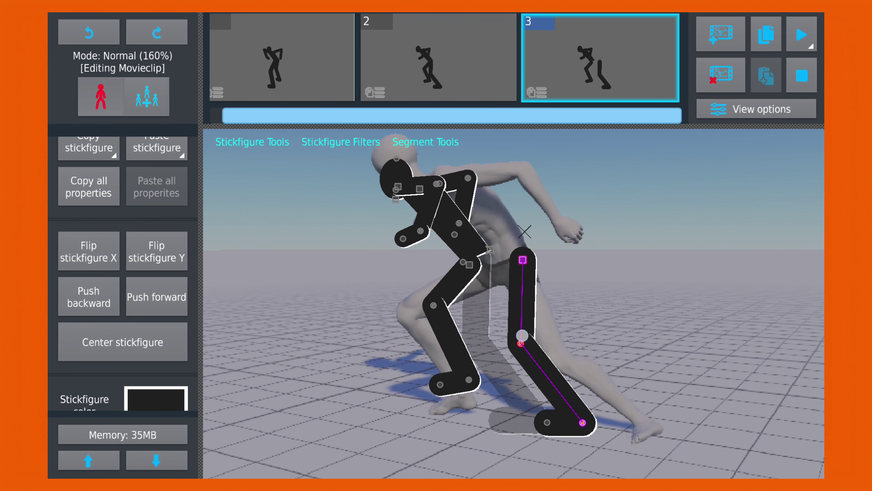
left_click(460, 358)
scroll(595, 290, "up", 2)
left_click(558, 326)
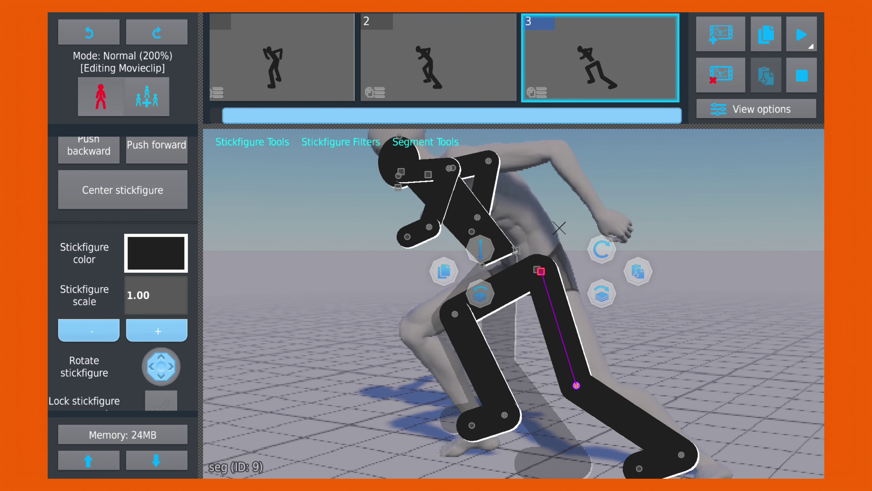
scroll(562, 363, "up", 7)
Adjust the torso, arm and a leg segment to complete frame 3's stride
left_click(561, 363)
left_click_drag(582, 295, 614, 324)
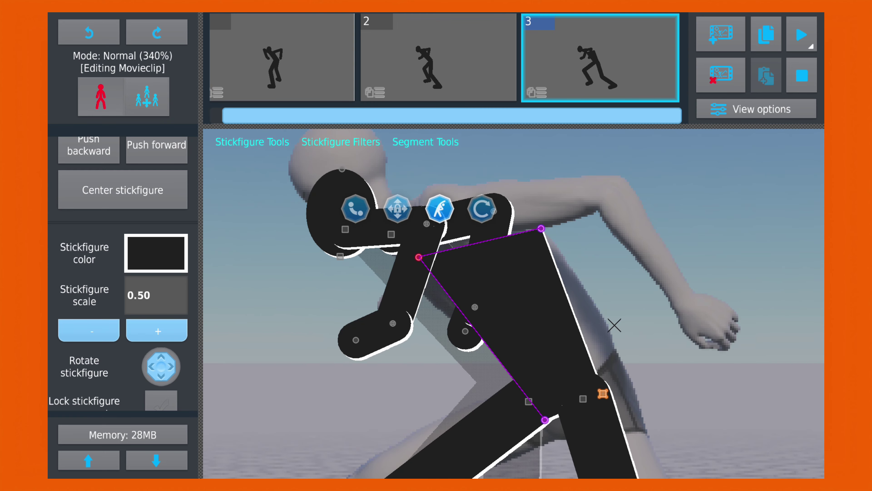
scroll(614, 325, "down", 5)
scroll(653, 360, "up", 7)
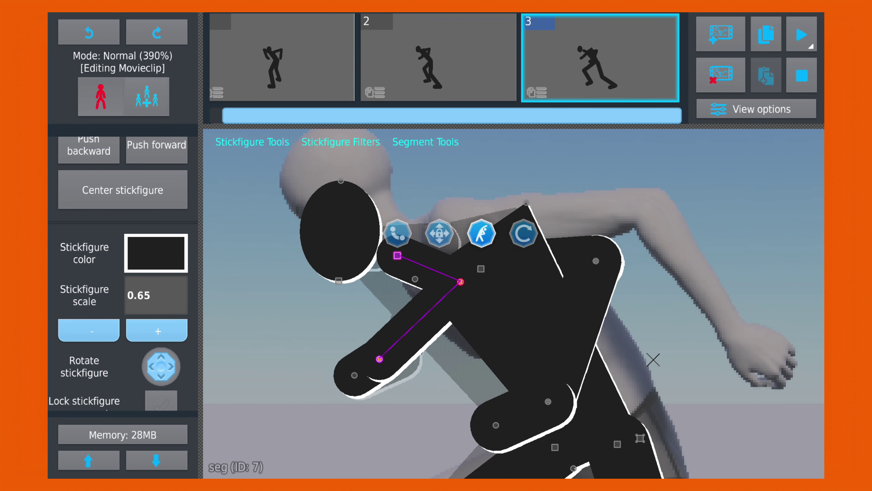
scroll(653, 360, "down", 4)
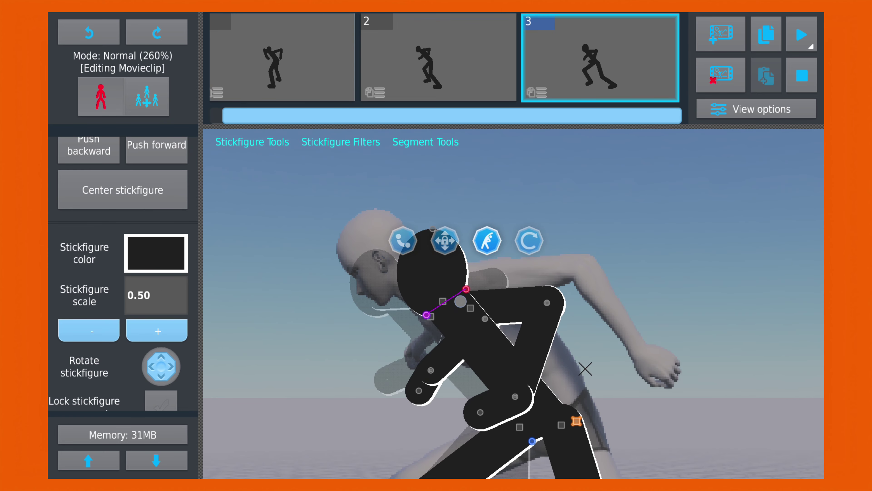
left_click(515, 350)
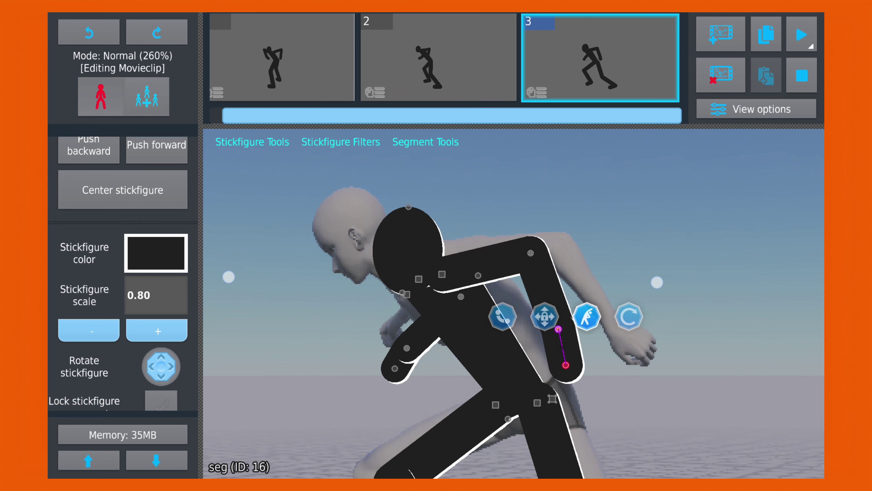
scroll(653, 360, "down", 4)
left_click(512, 298)
scroll(627, 397, "down", 4)
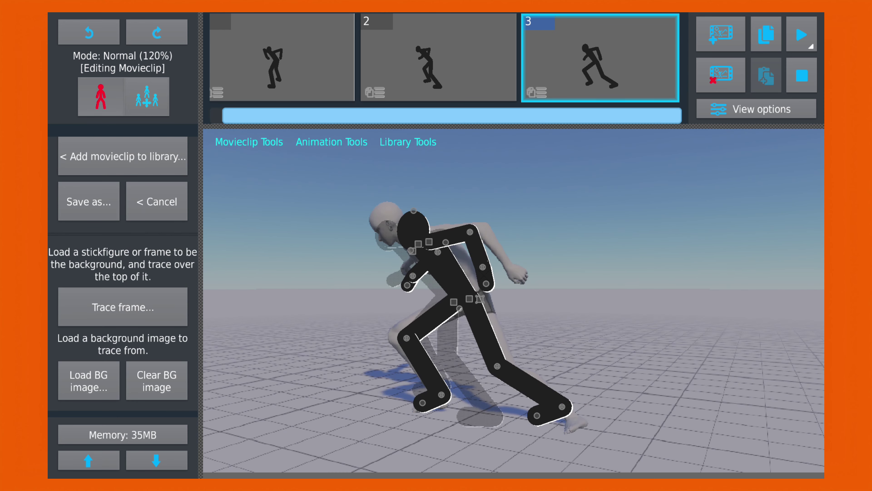
Add frame 4 via Frame Tools and adjust its leg, torso and head segments
left_click(291, 65)
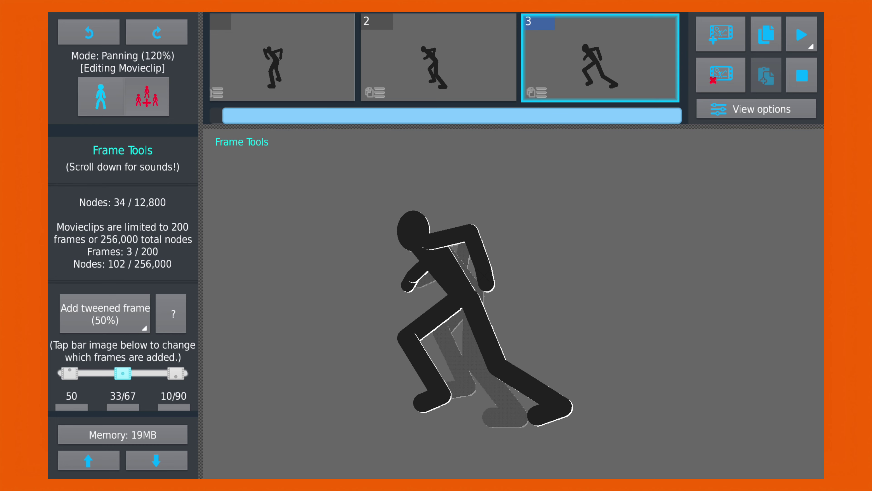
left_click(720, 33)
scroll(587, 411, "up", 5)
left_click(587, 411)
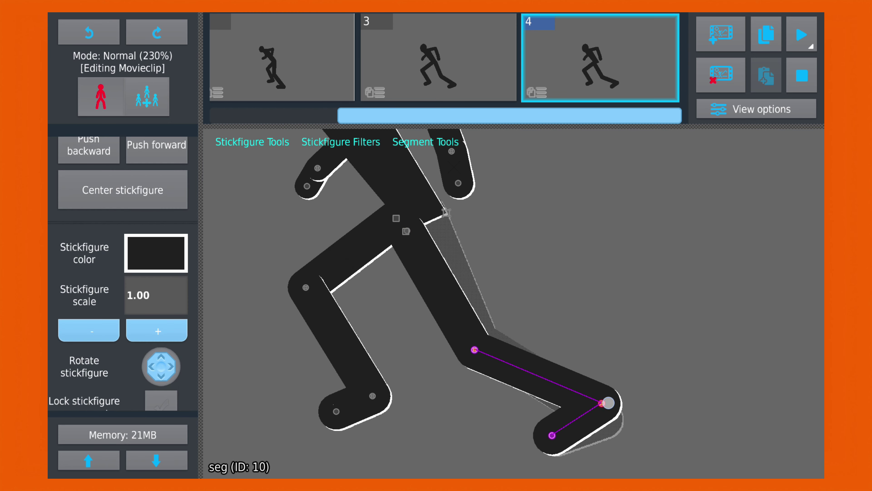
left_click(358, 234)
scroll(575, 366, "up", 3)
left_click(575, 367)
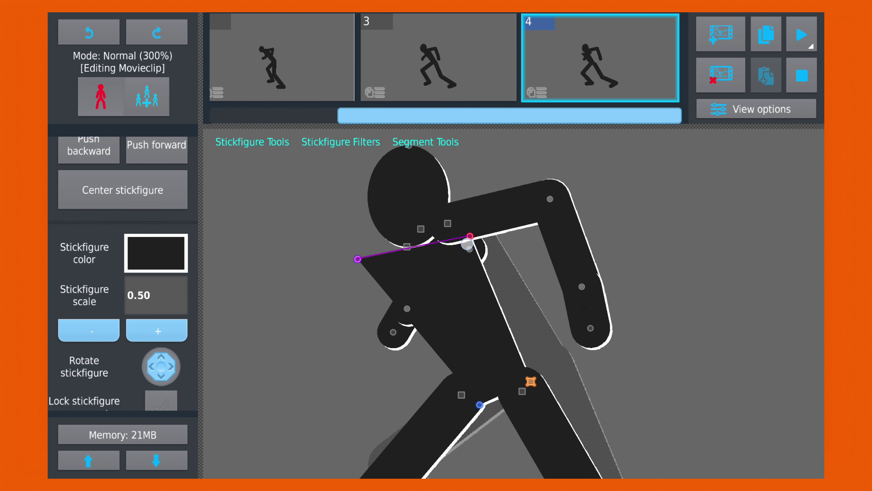
left_click(387, 333)
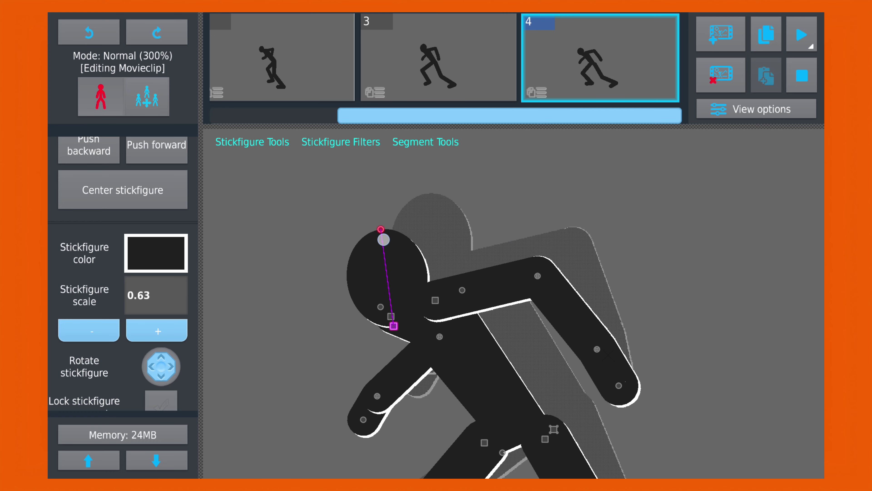
left_click(290, 333)
scroll(290, 333, "down", 5)
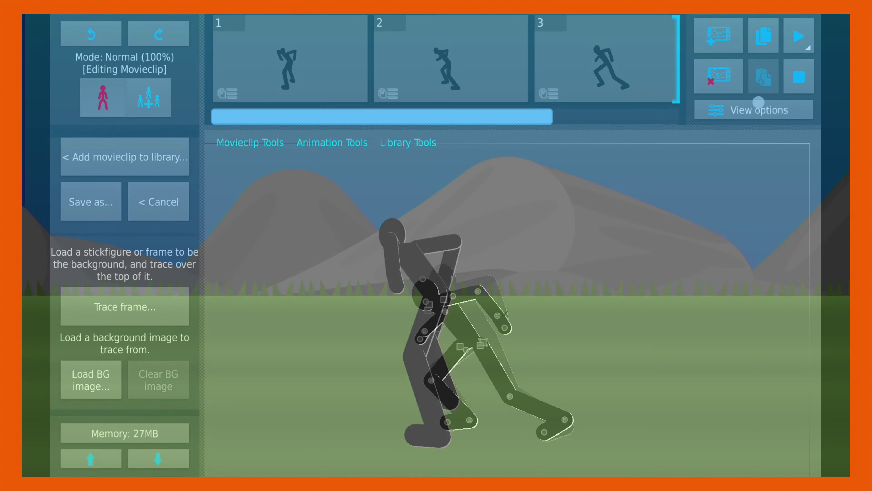